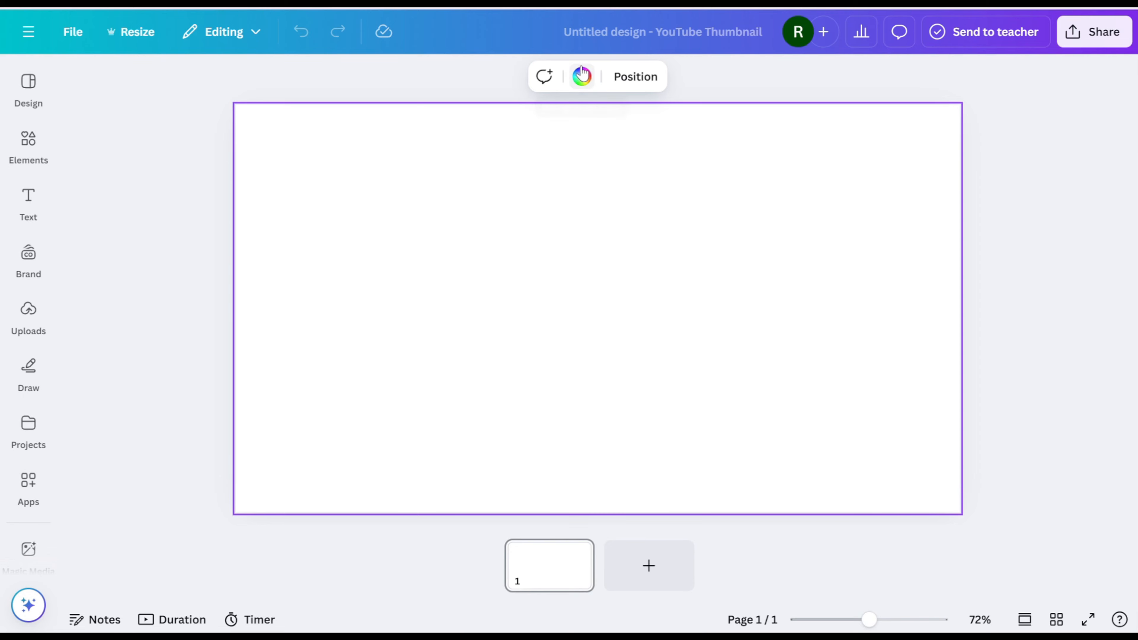
Fill the blank page background with the solid light orange color.
{"action": "left_click", "coordinate": [581, 75]}
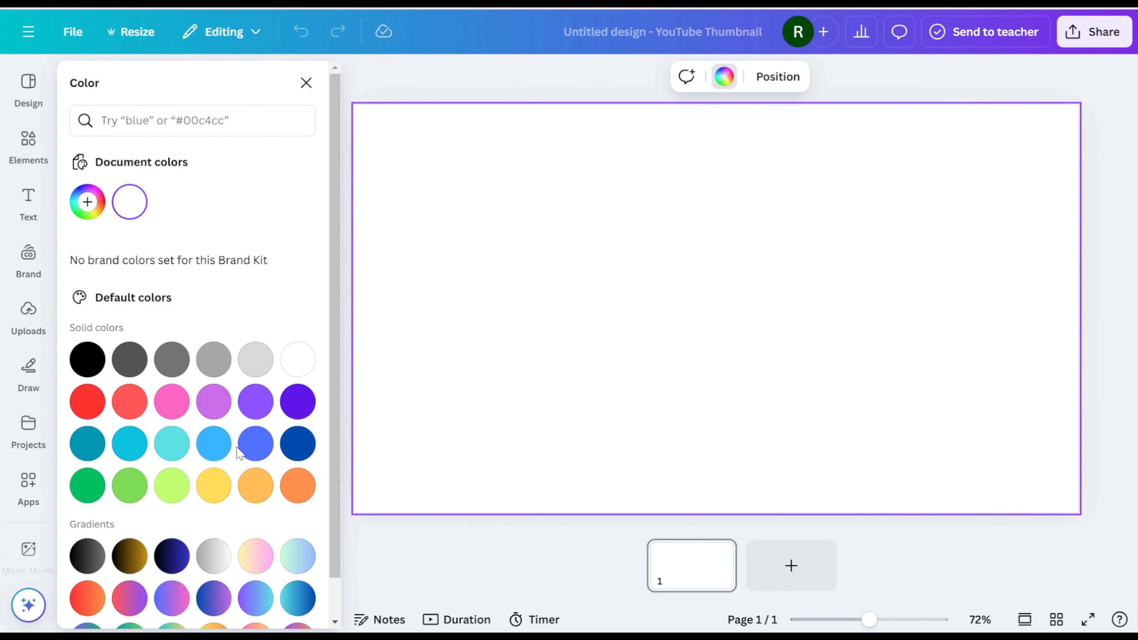
{"action": "left_click", "coordinate": [250, 483]}
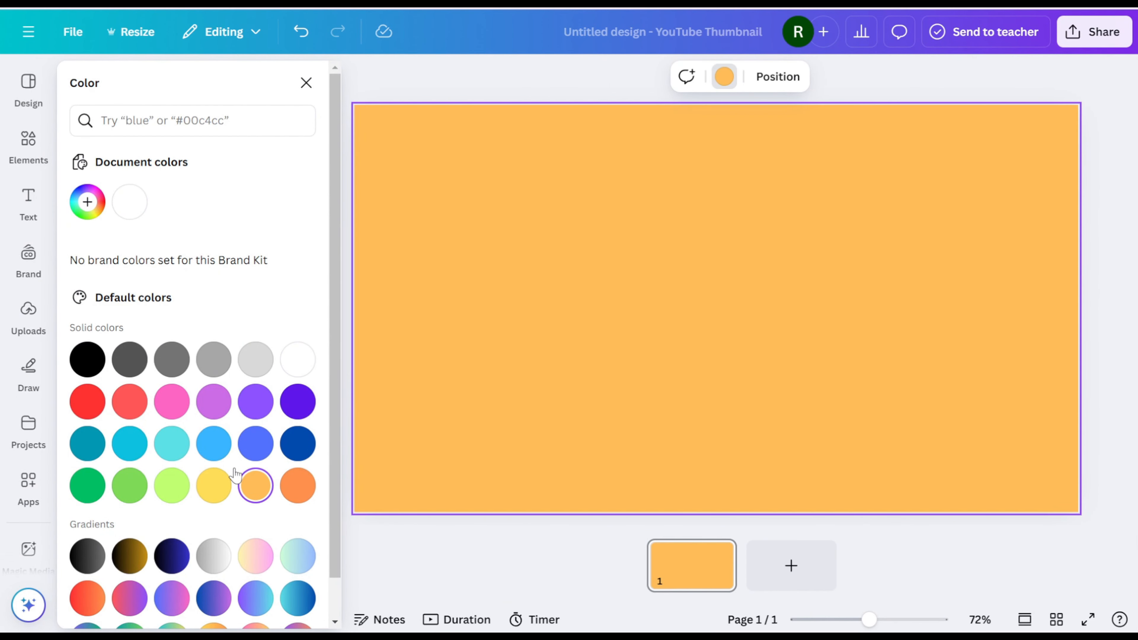
Add a rounded square shape to the page and fill it with white.
{"action": "left_click", "coordinate": [28, 141]}
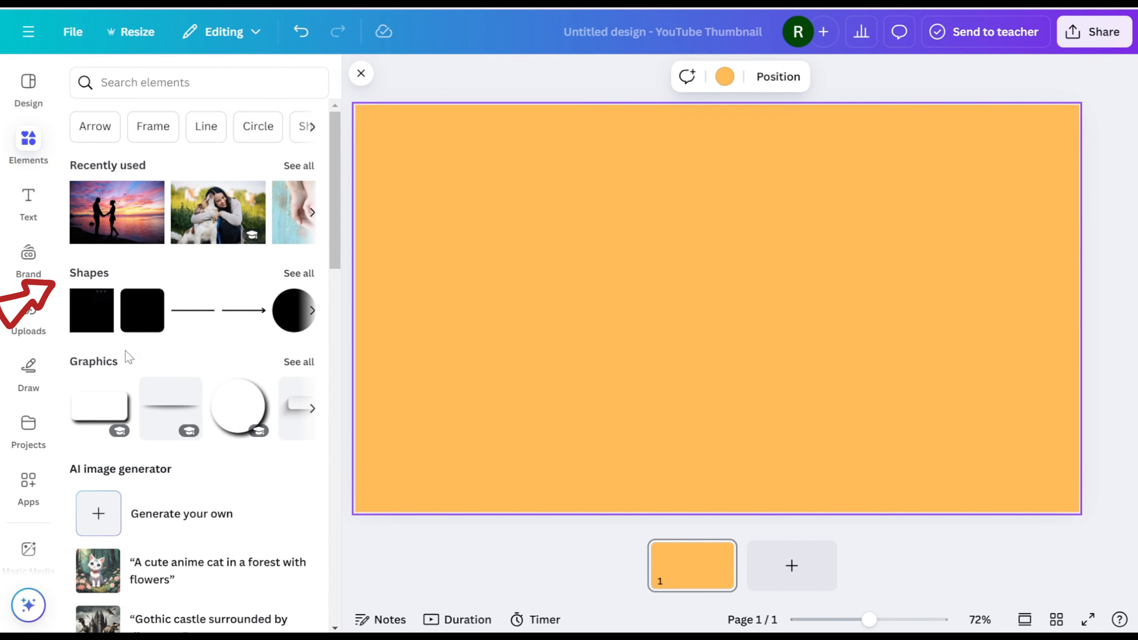
{"action": "left_click", "coordinate": [135, 310]}
{"action": "left_click", "coordinate": [470, 77]}
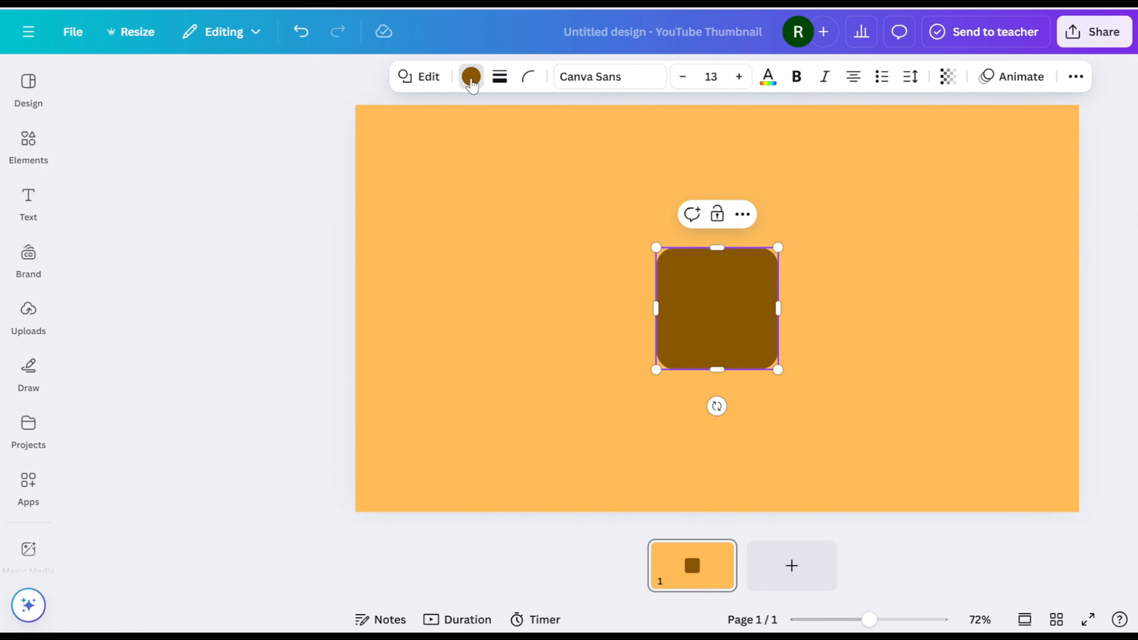
{"action": "left_click", "coordinate": [257, 204]}
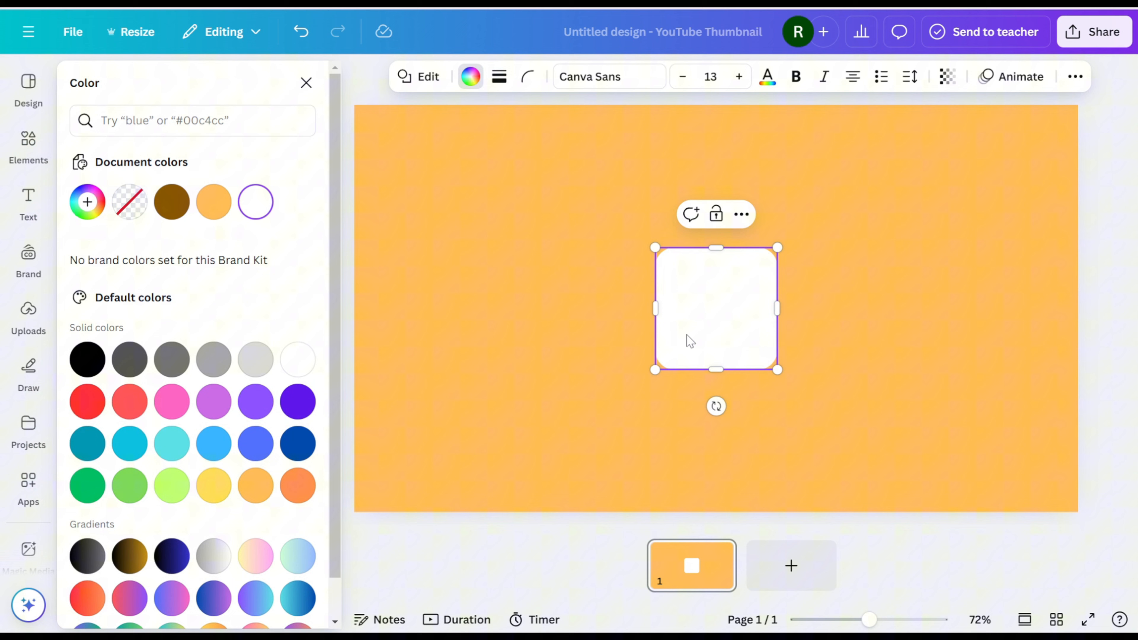
Stretch the white shape into a large wide rectangle and center it horizontally on the page.
{"action": "left_click_drag", "start_coordinate": [658, 310], "coordinate": [521, 309]}
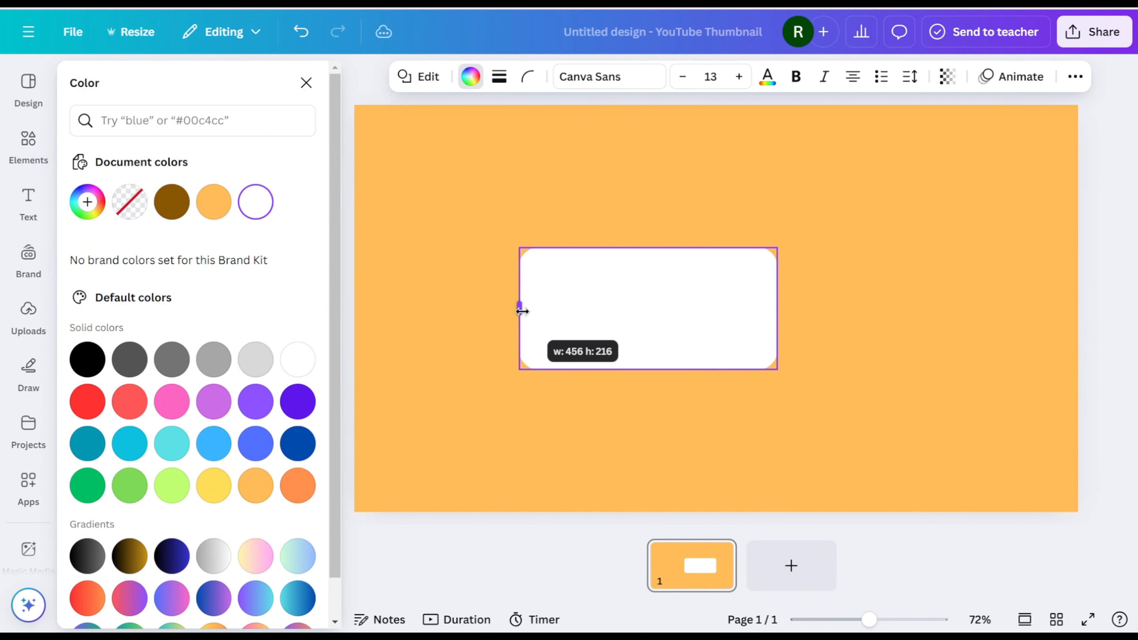
{"action": "left_click_drag", "start_coordinate": [777, 308], "coordinate": [903, 310]}
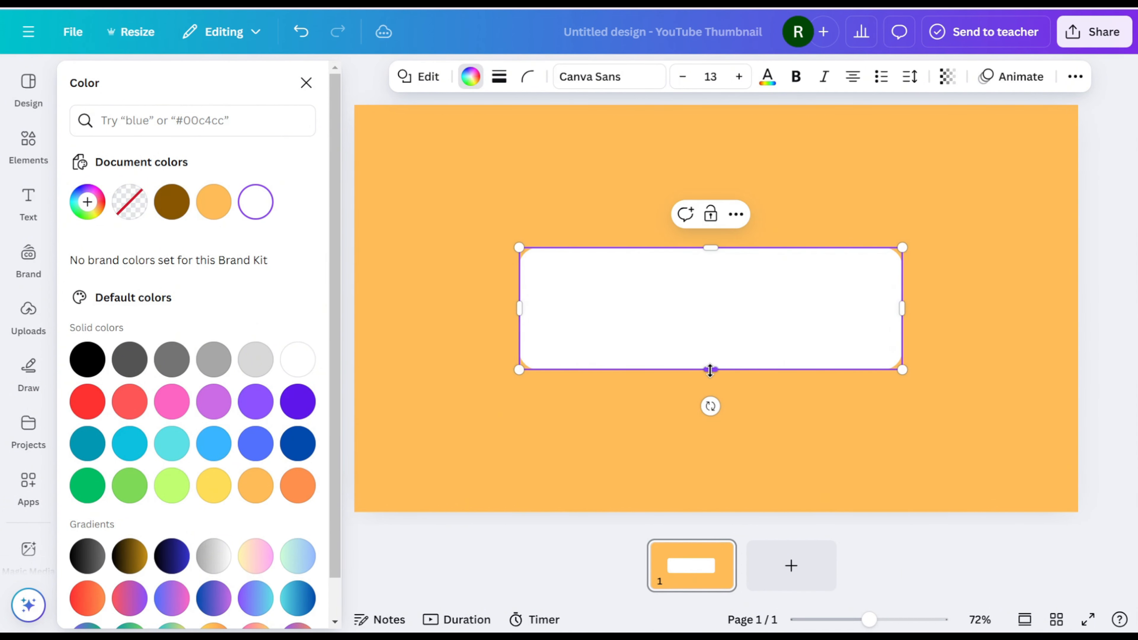
{"action": "left_click_drag", "start_coordinate": [710, 370], "coordinate": [714, 435]}
{"action": "mouse_move", "coordinate": [667, 347]}
{"action": "left_mouse_down"}
{"action": "mouse_move", "coordinate": [677, 349]}
{"action": "mouse_move", "coordinate": [668, 313]}
{"action": "mouse_move", "coordinate": [671, 342]}
{"action": "left_mouse_up"}
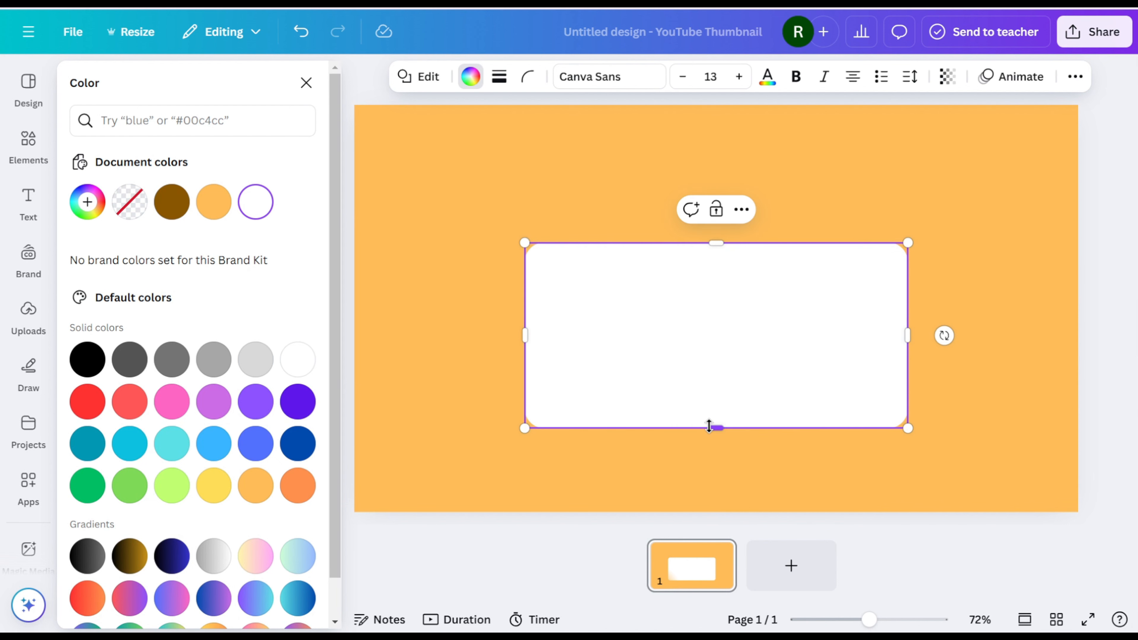
{"action": "left_click_drag", "start_coordinate": [709, 426], "coordinate": [712, 438]}
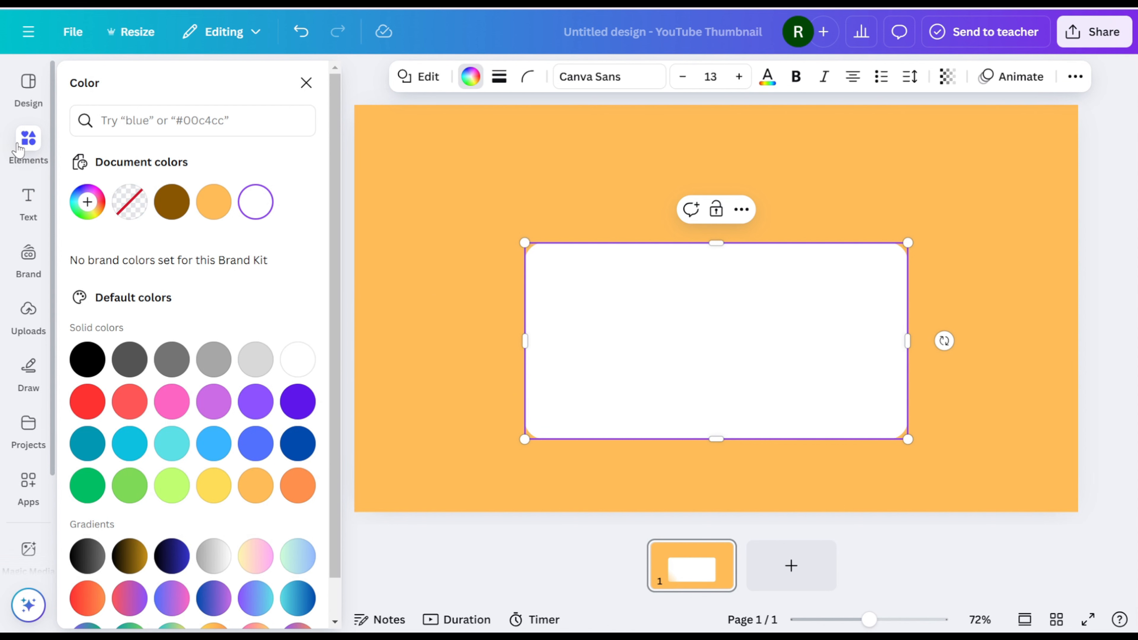
Set the white rectangle's corner rounding to 20.
{"action": "left_click", "coordinate": [28, 140]}
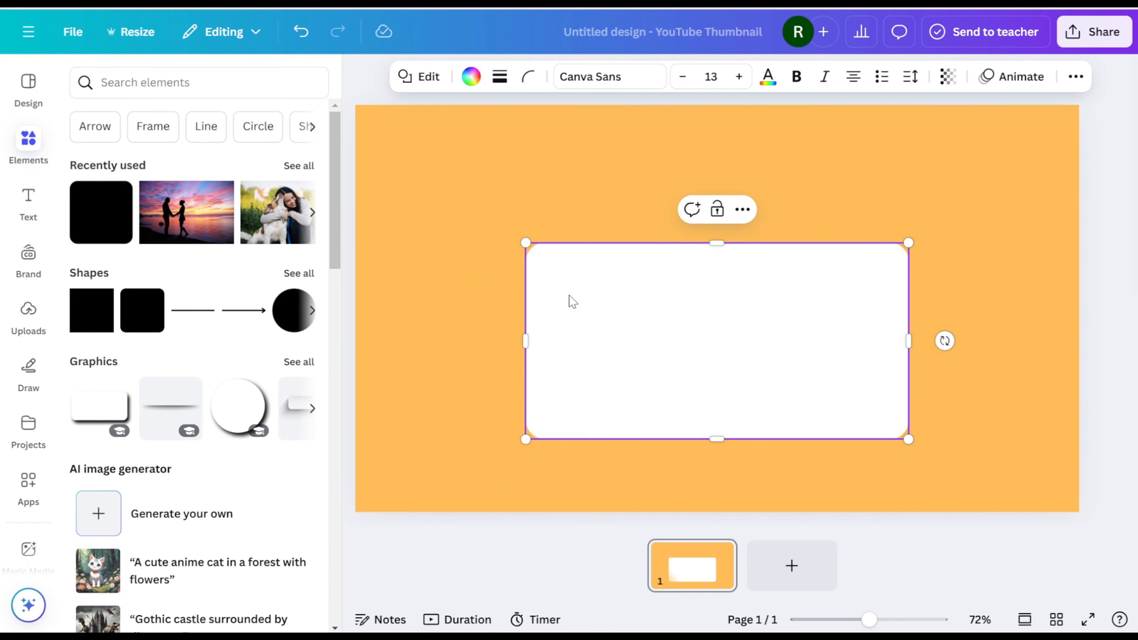
{"action": "left_click", "coordinate": [529, 82]}
{"action": "left_click_drag", "start_coordinate": [487, 144], "coordinate": [478, 144]}
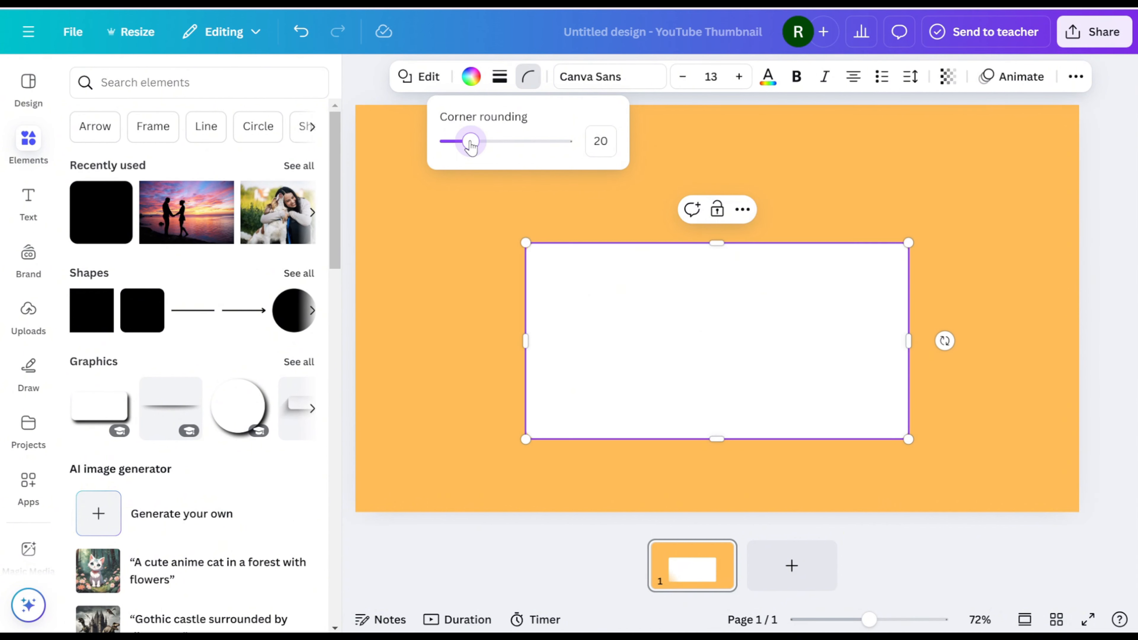
Place the recently used LOVE sunset photo on the white rectangle and enlarge it to nearly fill the card.
{"action": "left_click", "coordinate": [298, 167]}
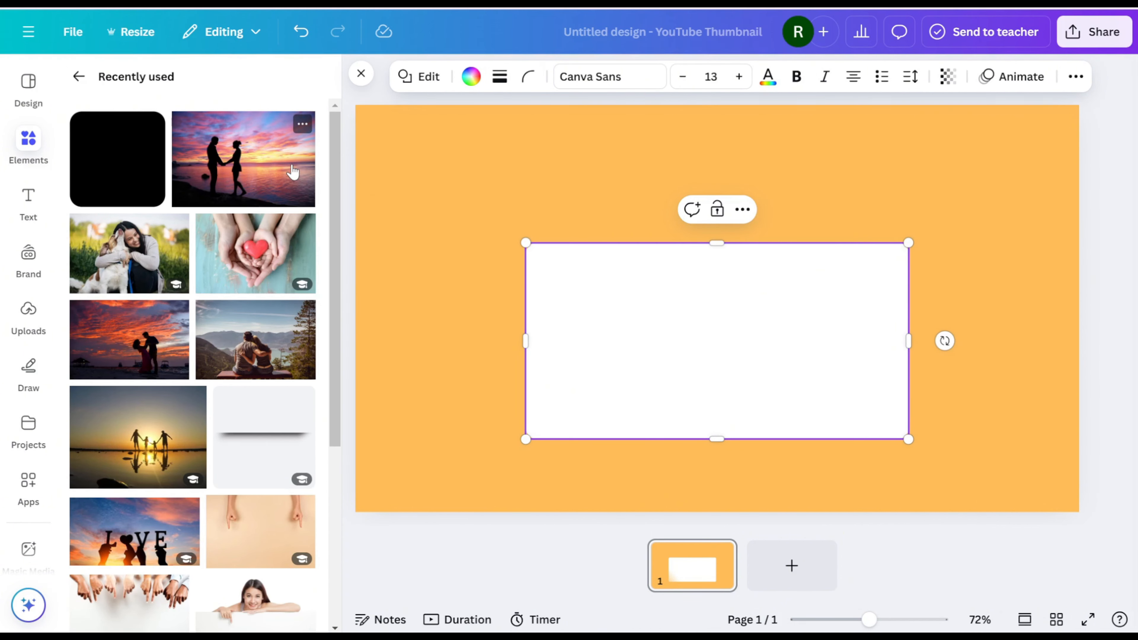
{"action": "scroll", "coordinate": [247, 359], "scroll_direction": "down", "scroll_amount": 2}
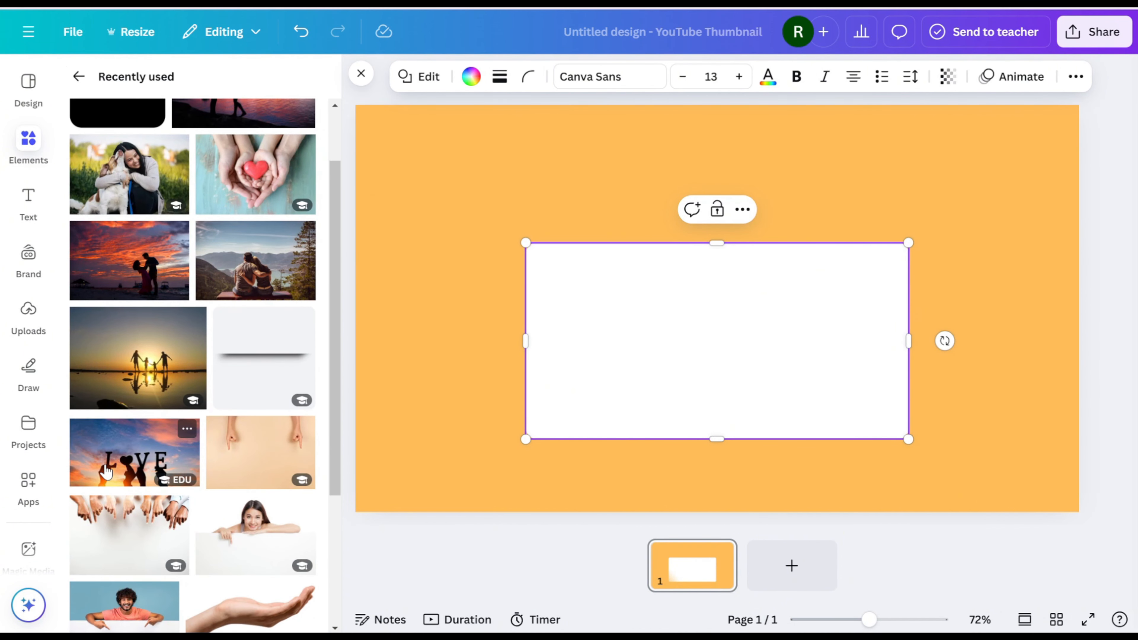
{"action": "left_click_drag", "start_coordinate": [107, 472], "coordinate": [590, 287]}
{"action": "left_click_drag", "start_coordinate": [830, 403], "coordinate": [878, 419]}
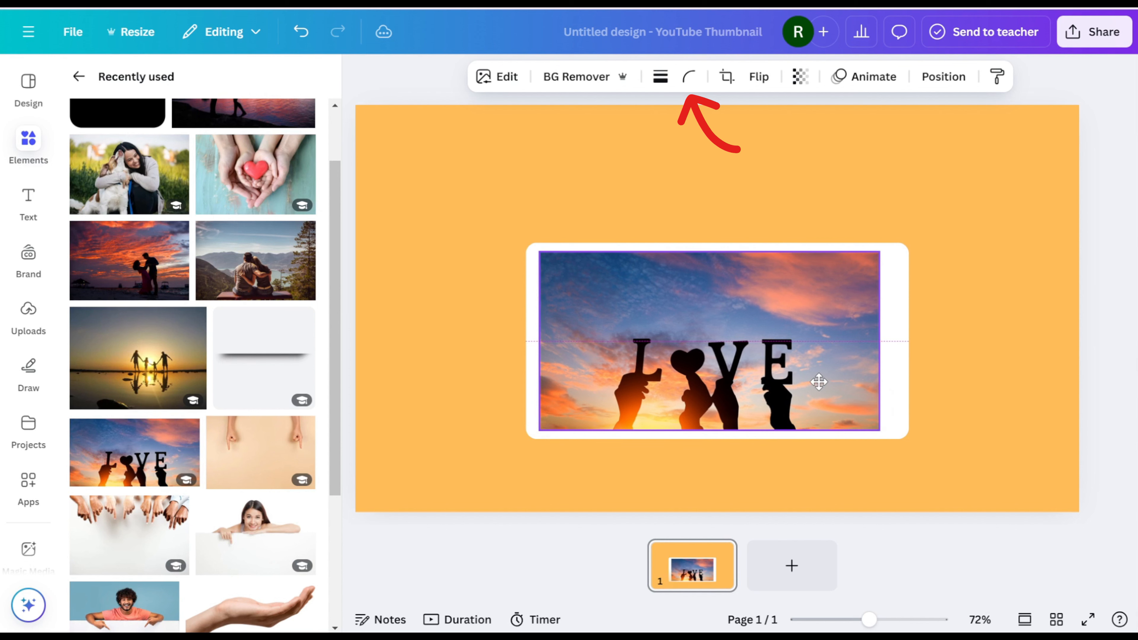
Round the corners of the LOVE photo slightly to match the white card.
{"action": "left_click", "coordinate": [689, 76]}
{"action": "left_click_drag", "start_coordinate": [633, 139], "coordinate": [624, 143]}
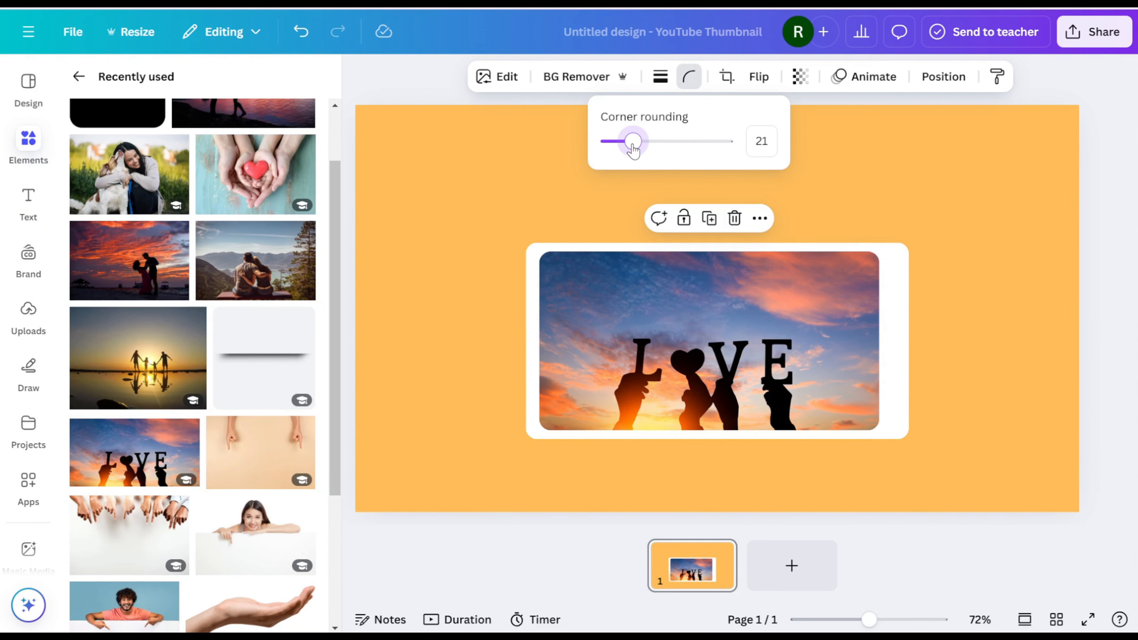
{"action": "left_click_drag", "start_coordinate": [632, 148], "coordinate": [626, 143]}
Reposition the photo and extend its side and upper edges to leave a narrow, even white border on the card.
{"action": "left_click_drag", "start_coordinate": [584, 314], "coordinate": [578, 309]}
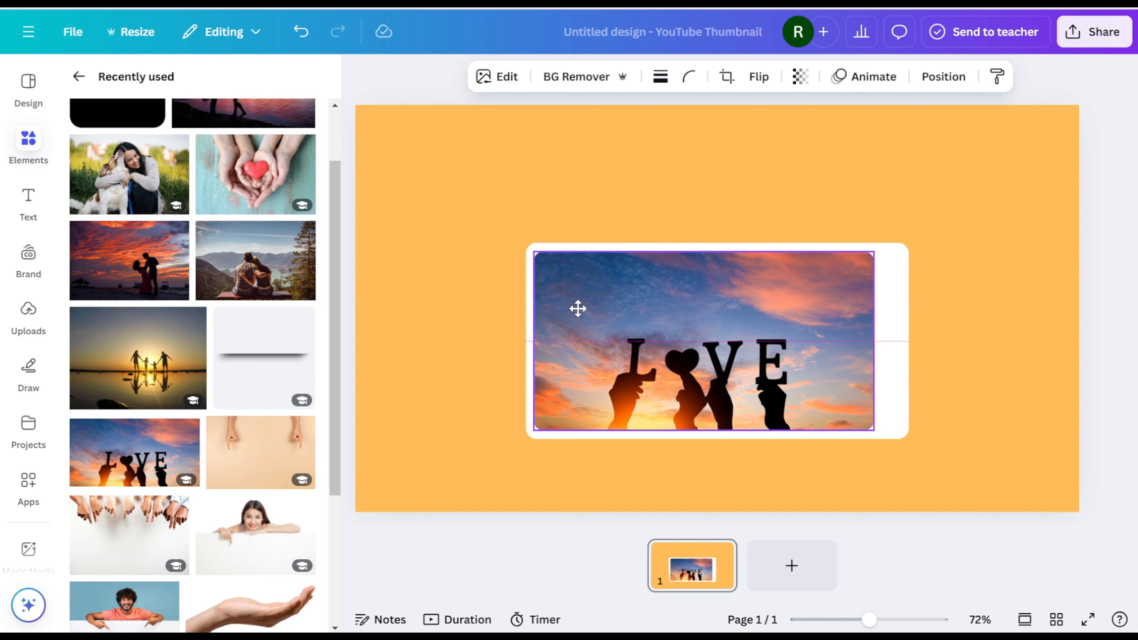
{"action": "left_click_drag", "start_coordinate": [875, 341], "coordinate": [903, 337]}
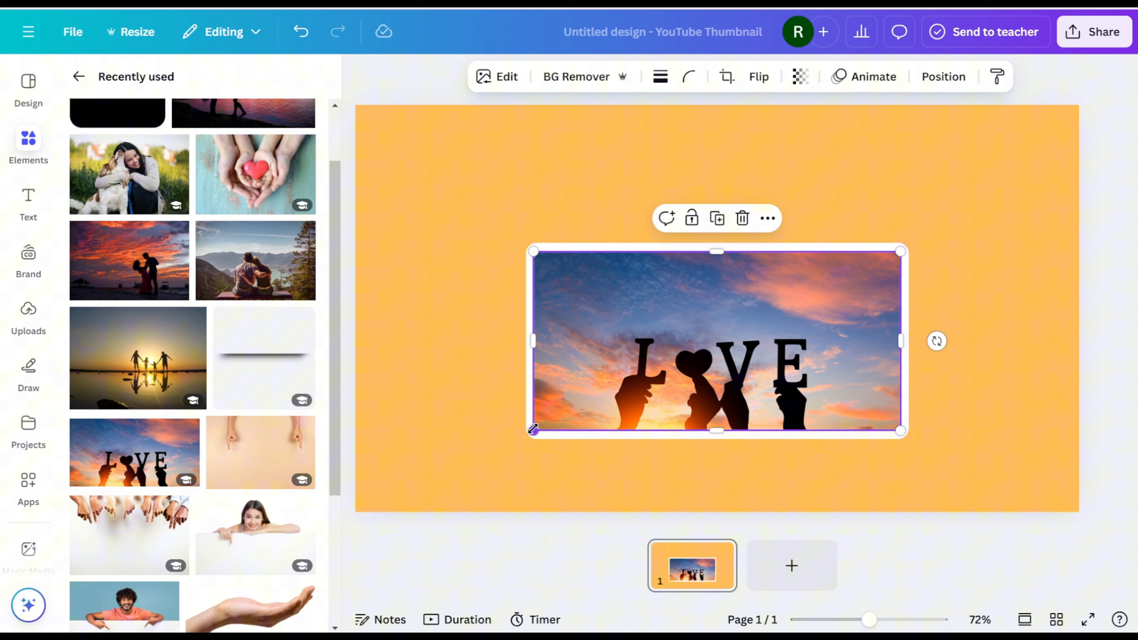
{"action": "left_click", "coordinate": [465, 374]}
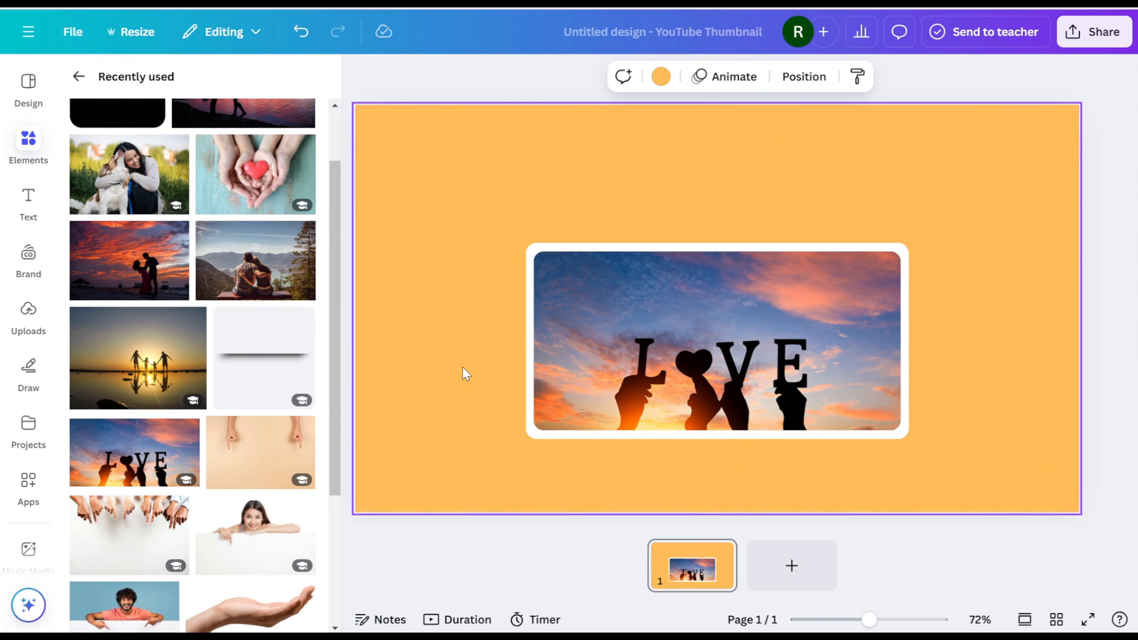
{"action": "left_click", "coordinate": [592, 335]}
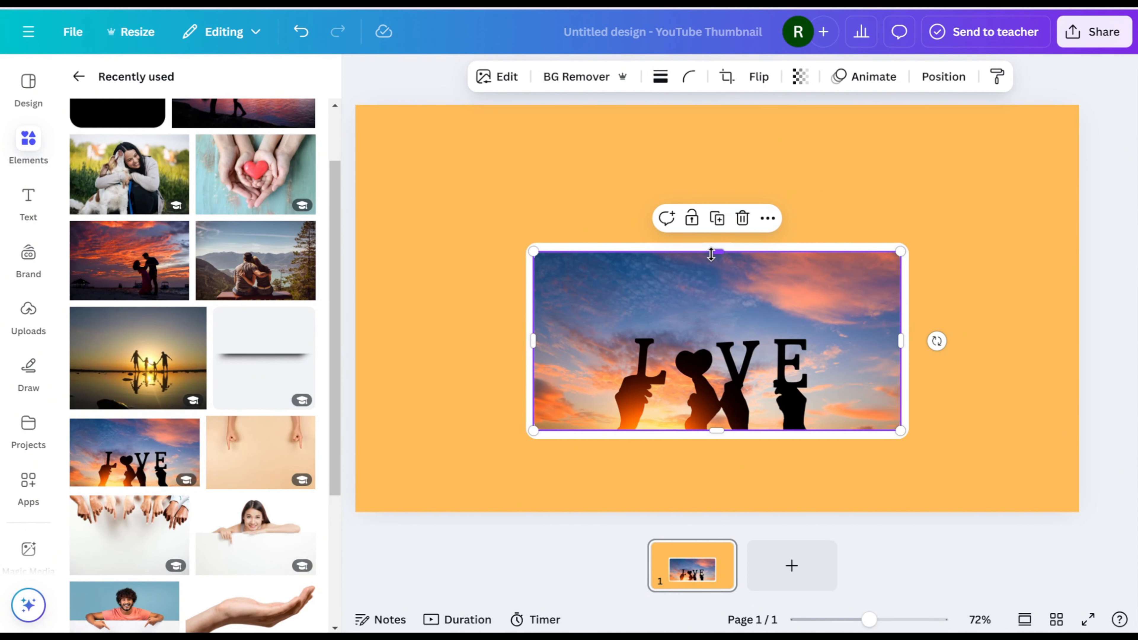
{"action": "left_click_drag", "start_coordinate": [711, 254], "coordinate": [712, 253]}
{"action": "left_click", "coordinate": [483, 323]}
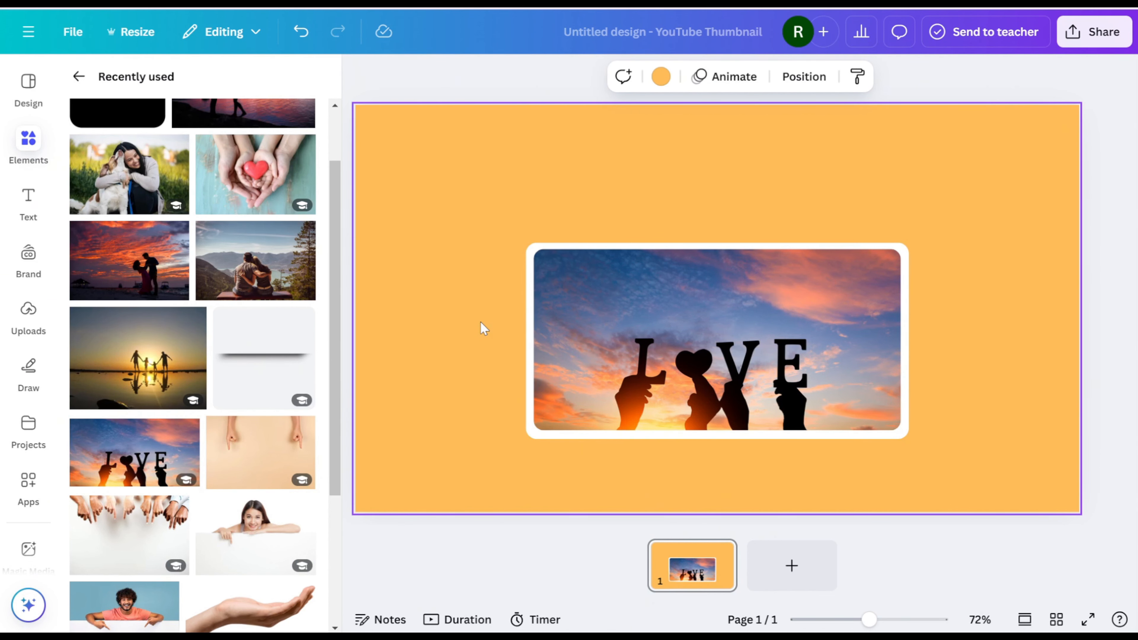
Search elements for "Gradient Shadow" and add the thin dark line shadow graphic, scaled to about 585 by 90.
{"action": "left_click", "coordinate": [77, 76]}
{"action": "left_click", "coordinate": [140, 87]}
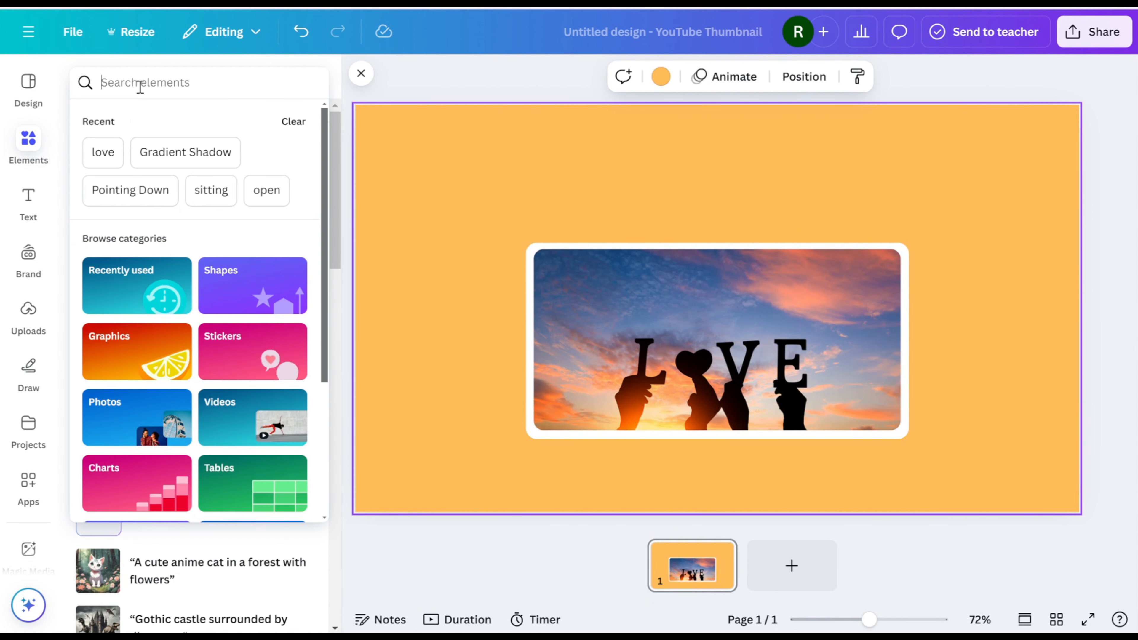
{"action": "left_click", "coordinate": [179, 152]}
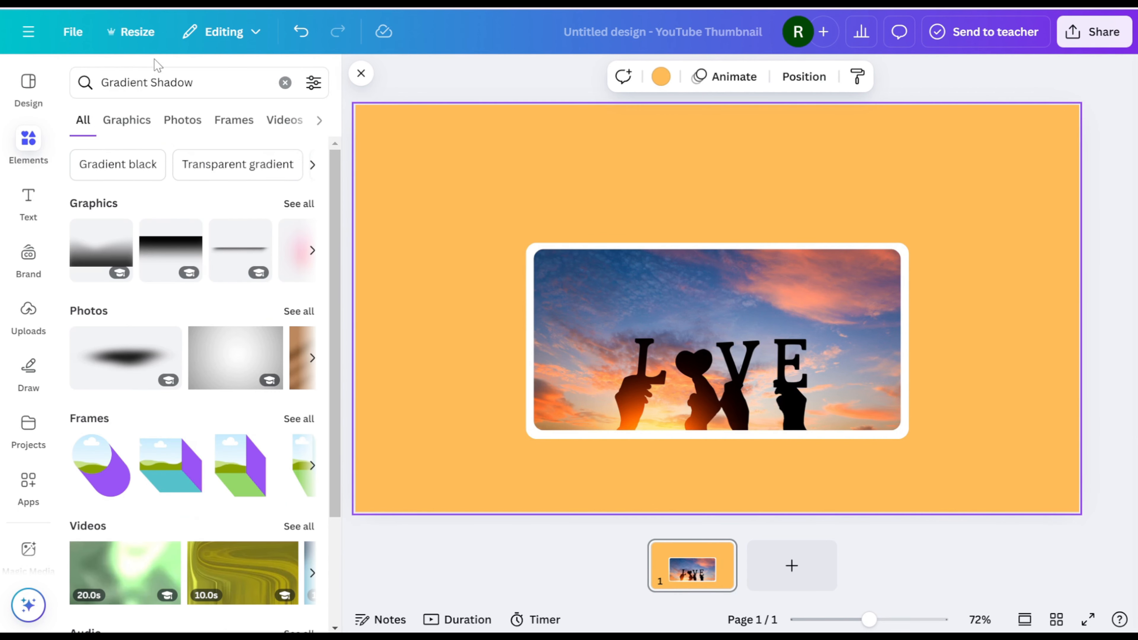
{"action": "left_click_drag", "start_coordinate": [253, 251], "coordinate": [740, 471]}
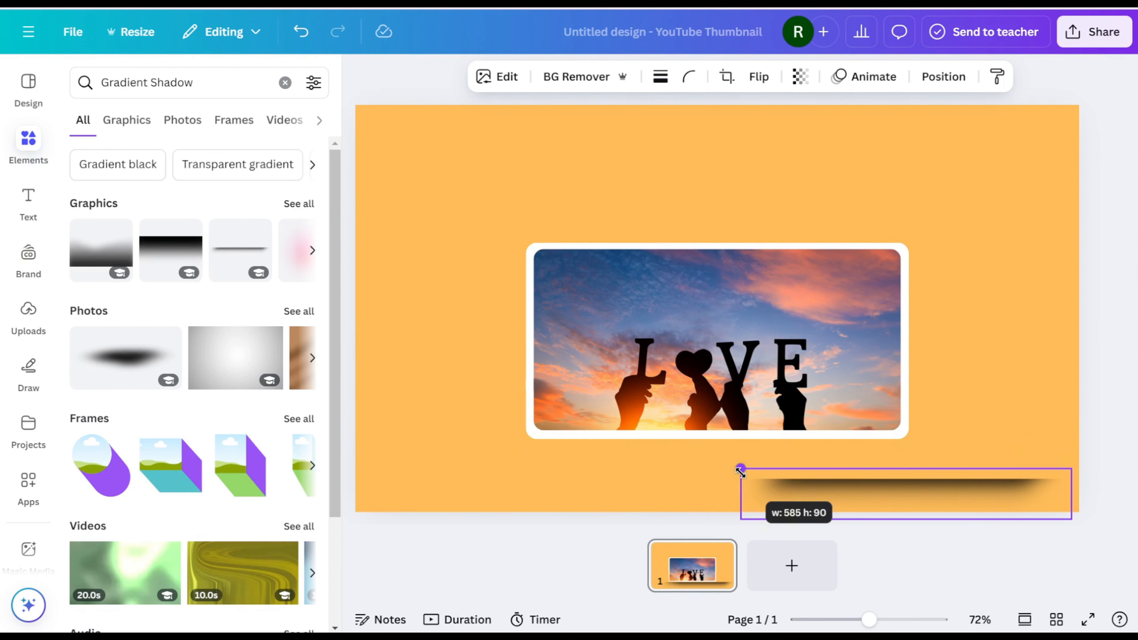
Move the shadow under the card's lower edge, nudge it into place, and widen it to sit centered beneath the card.
{"action": "left_click_drag", "start_coordinate": [820, 482], "coordinate": [659, 451]}
{"action": "key", "text": "Escape"}
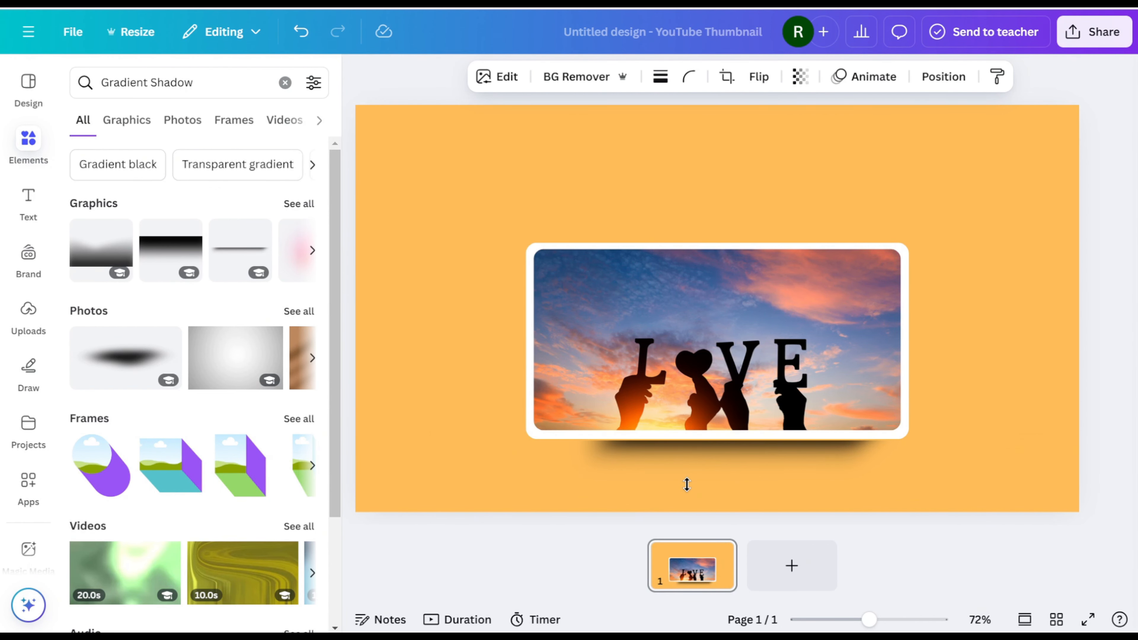
{"action": "left_click", "coordinate": [687, 485]}
{"action": "key", "text": "Escape"}
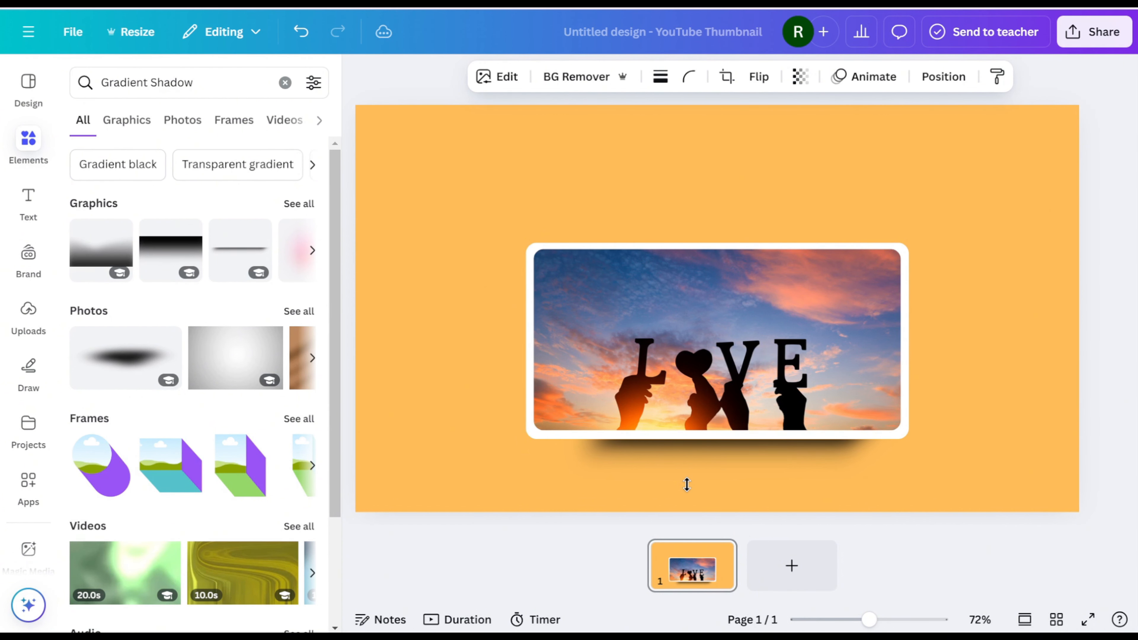
{"action": "left_click", "coordinate": [688, 484]}
{"action": "left_click_drag", "start_coordinate": [564, 453], "coordinate": [548, 455]}
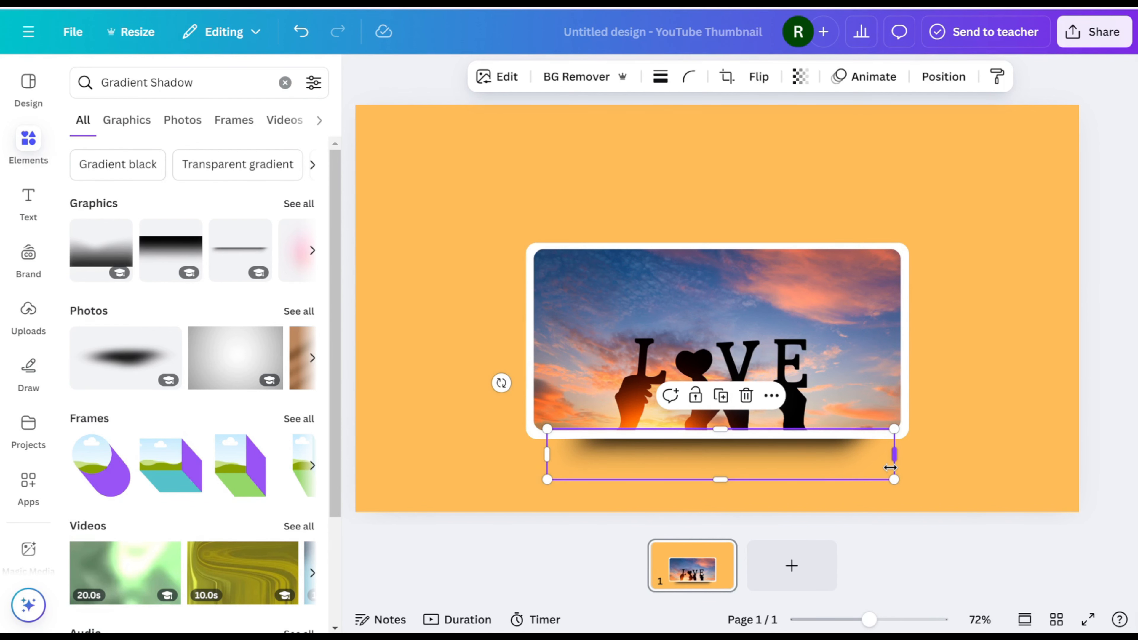
{"action": "key", "text": "Escape"}
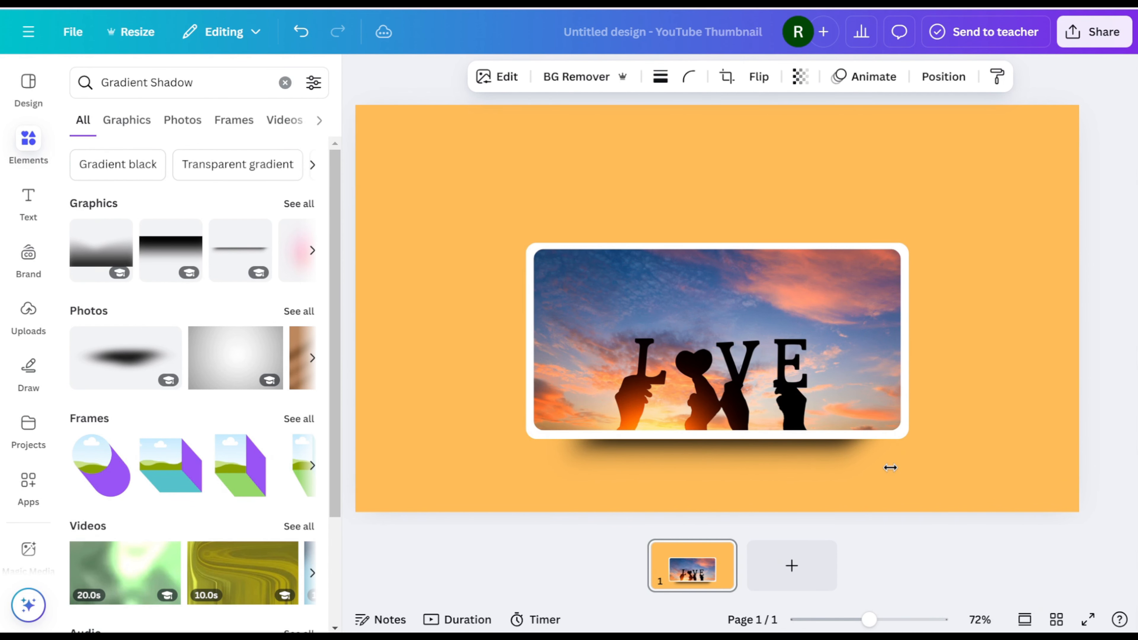
{"action": "left_click", "coordinate": [891, 467]}
{"action": "left_click", "coordinate": [424, 289]}
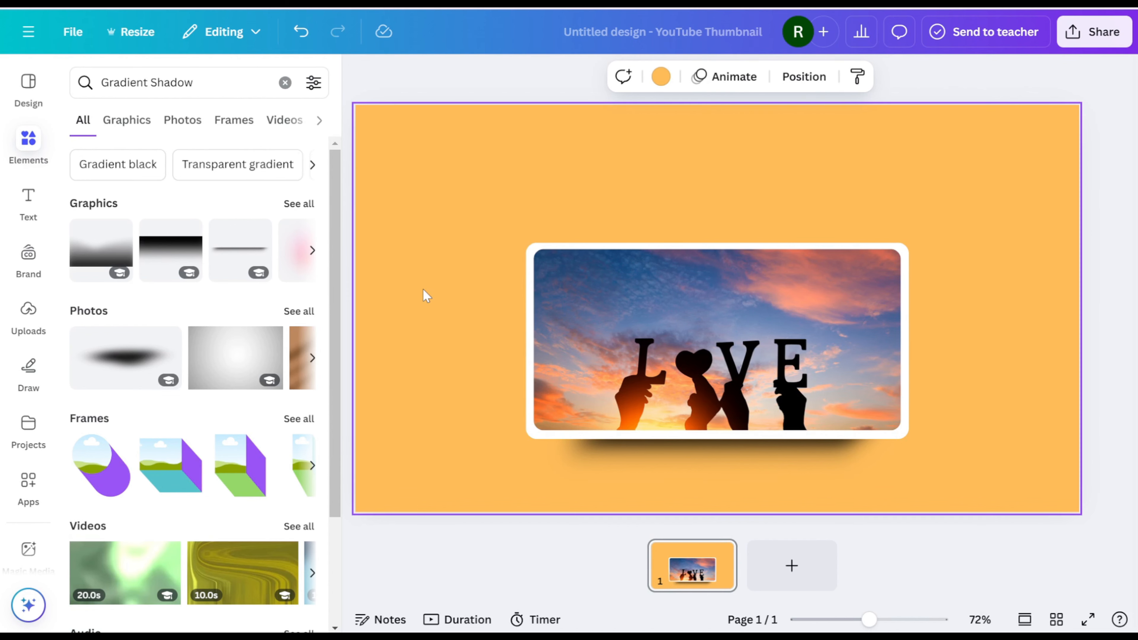
Add a heading over the photo with the text "love".
{"action": "left_click", "coordinate": [28, 200]}
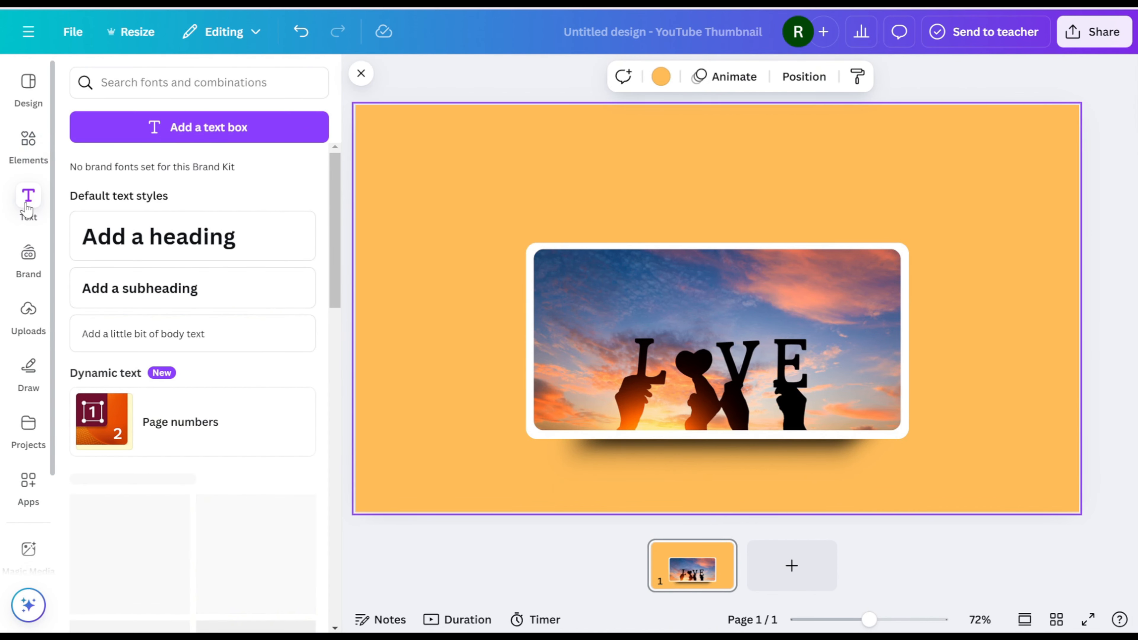
{"action": "left_click", "coordinate": [185, 249]}
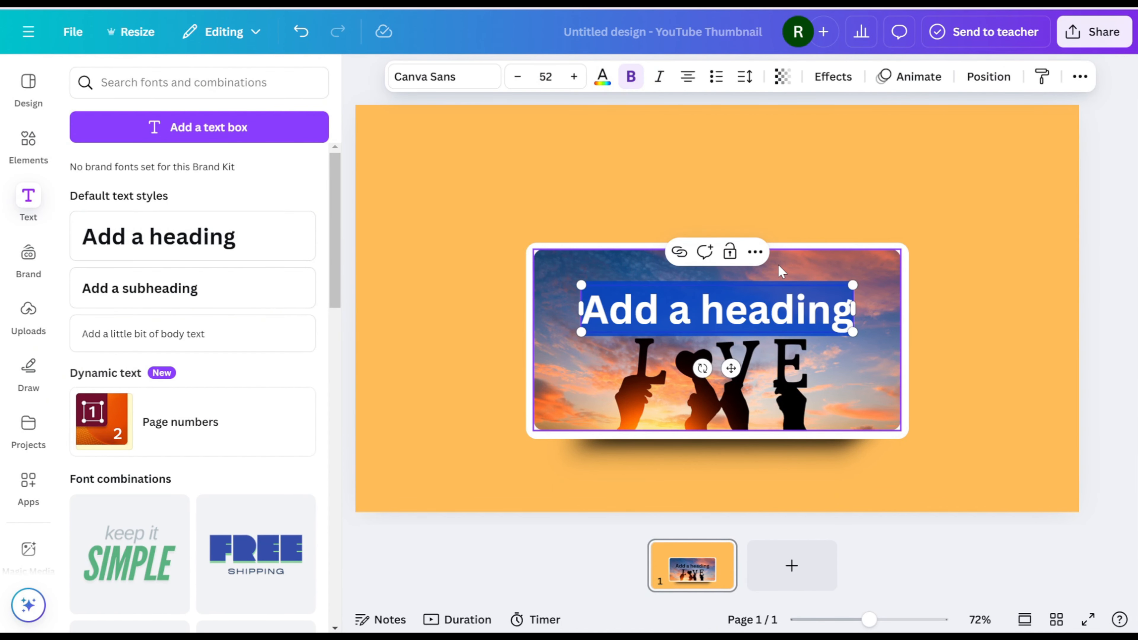
{"action": "type", "text": "love"}
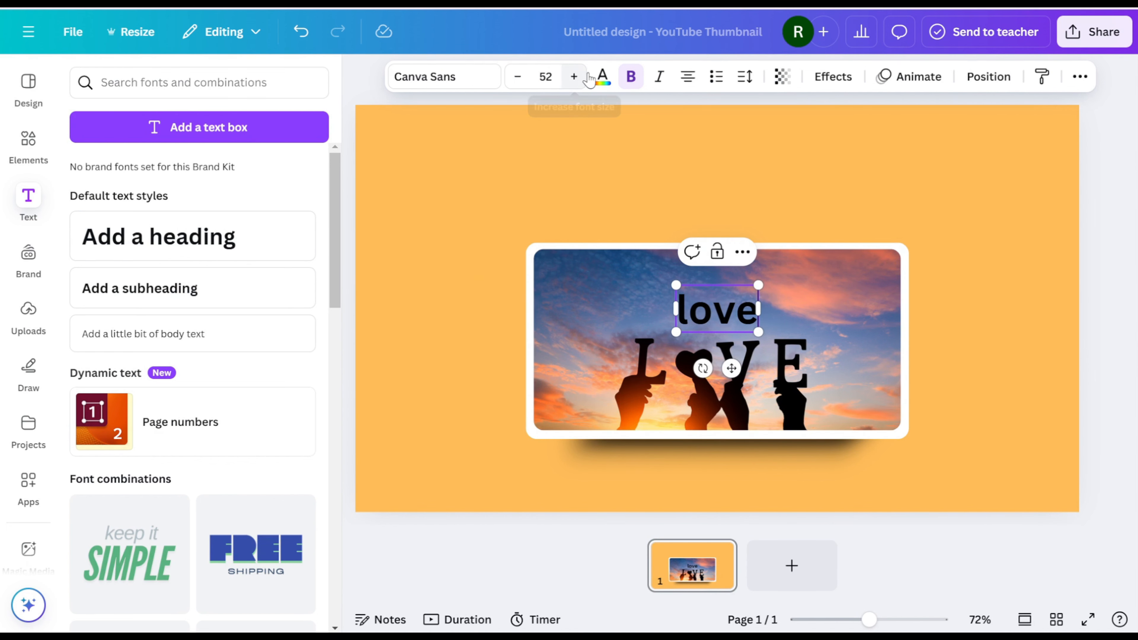
Change the "love" heading's text color to white.
{"action": "left_click", "coordinate": [603, 77]}
{"action": "left_click", "coordinate": [184, 206]}
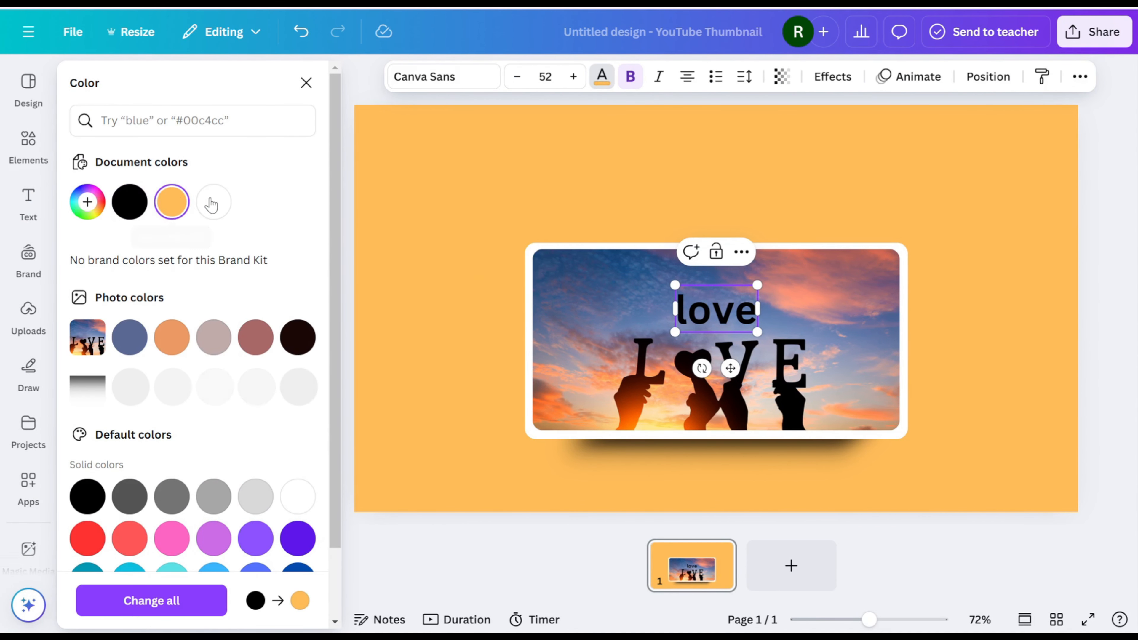
{"action": "left_click", "coordinate": [213, 211]}
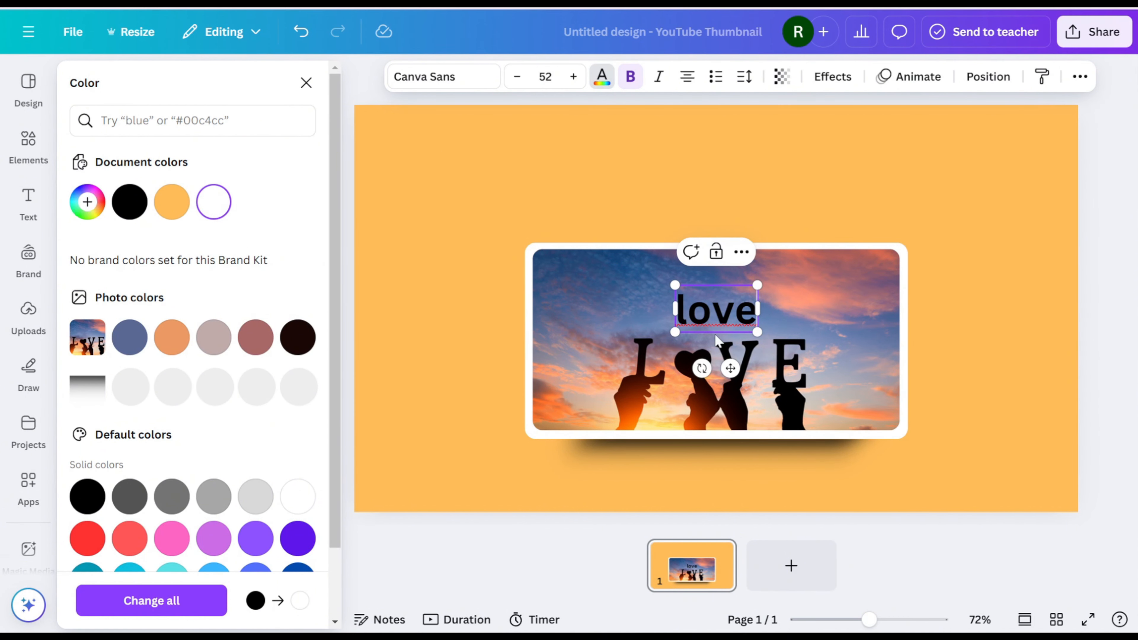
{"action": "left_click", "coordinate": [735, 309]}
{"action": "left_click_drag", "start_coordinate": [679, 310], "coordinate": [759, 310]}
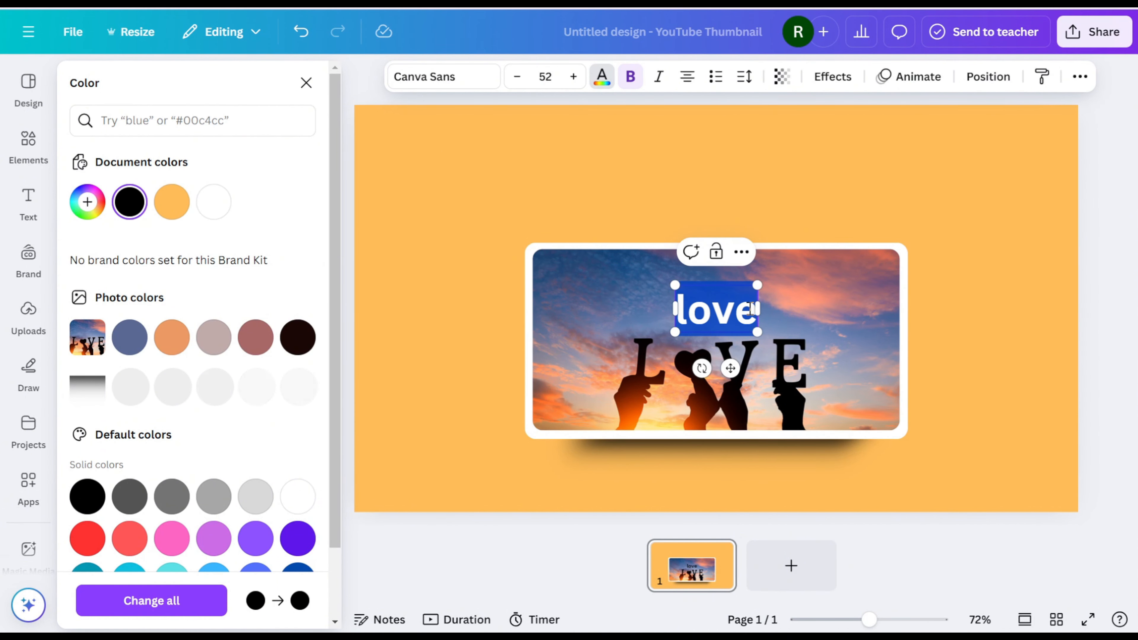
{"action": "left_click", "coordinate": [214, 203]}
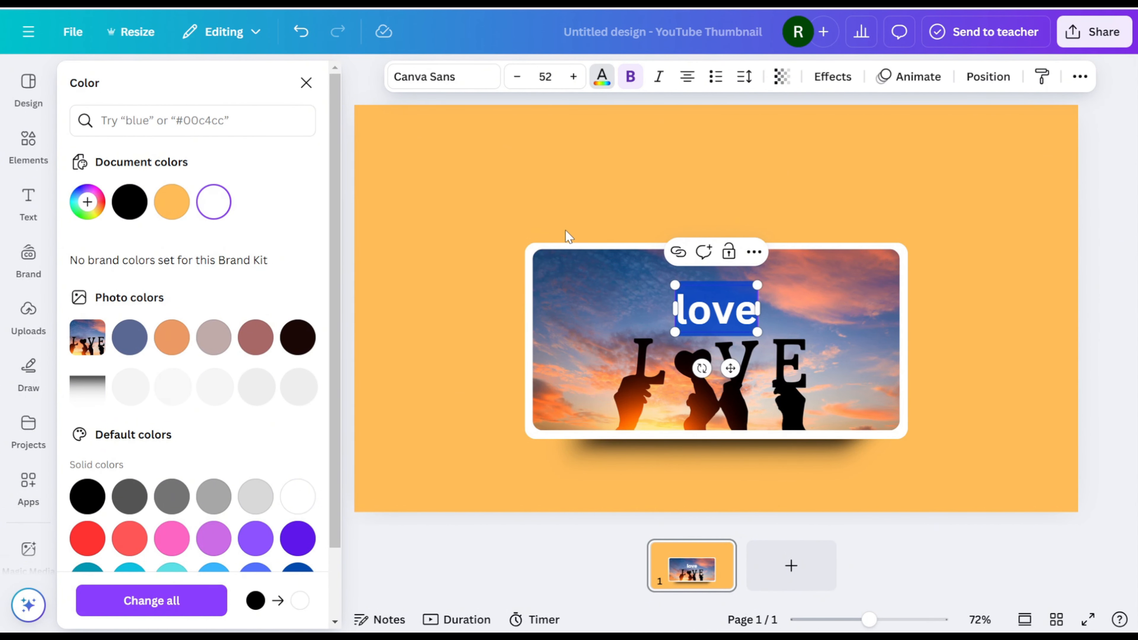
Move the "love" heading into the empty area above the photo card and convert its text to uppercase.
{"action": "left_click", "coordinate": [633, 199]}
{"action": "left_click", "coordinate": [702, 319]}
{"action": "left_click_drag", "start_coordinate": [701, 319], "coordinate": [676, 179]}
{"action": "left_click", "coordinate": [1081, 79]}
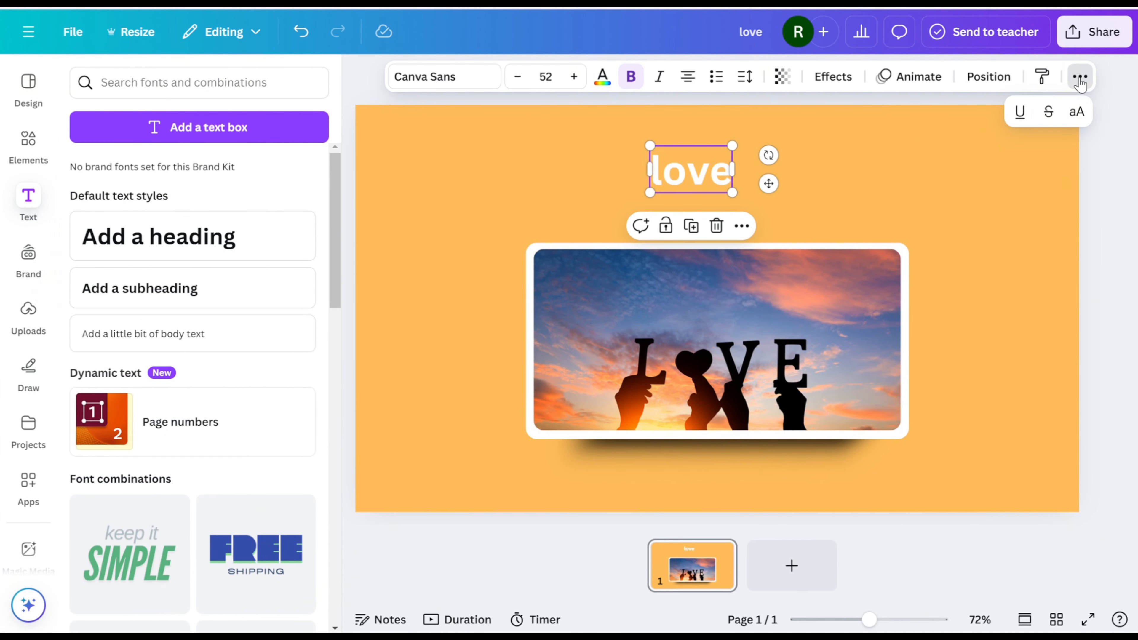
{"action": "left_click", "coordinate": [1078, 113]}
Change the LOVE heading's font to Bukhari Script and widen its letter spacing.
{"action": "left_click", "coordinate": [476, 88]}
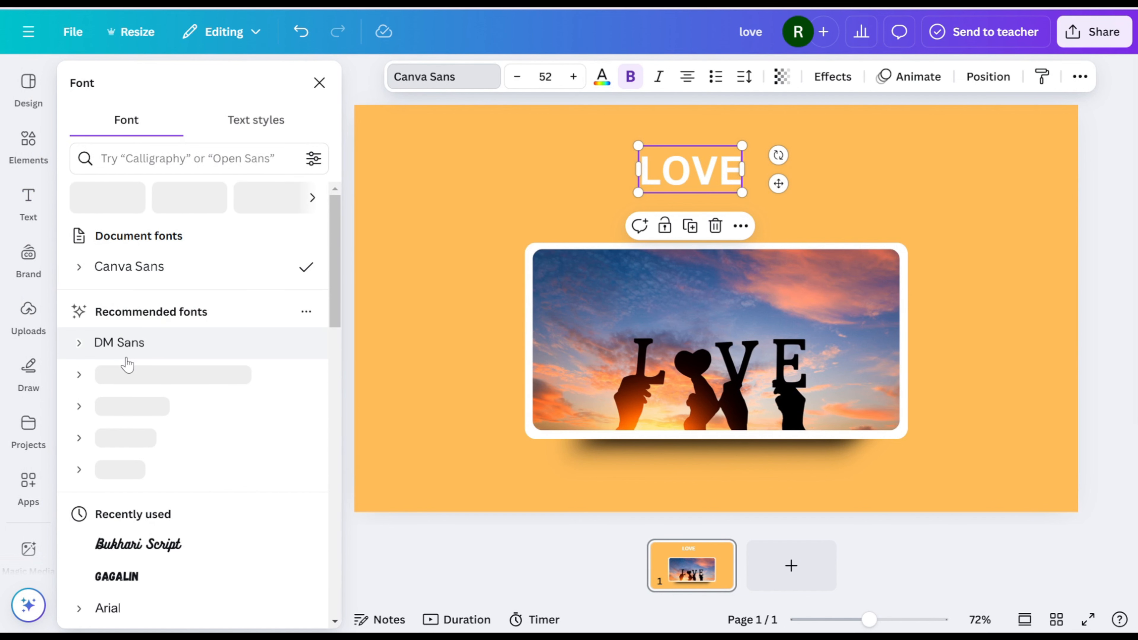
{"action": "left_click", "coordinate": [161, 553]}
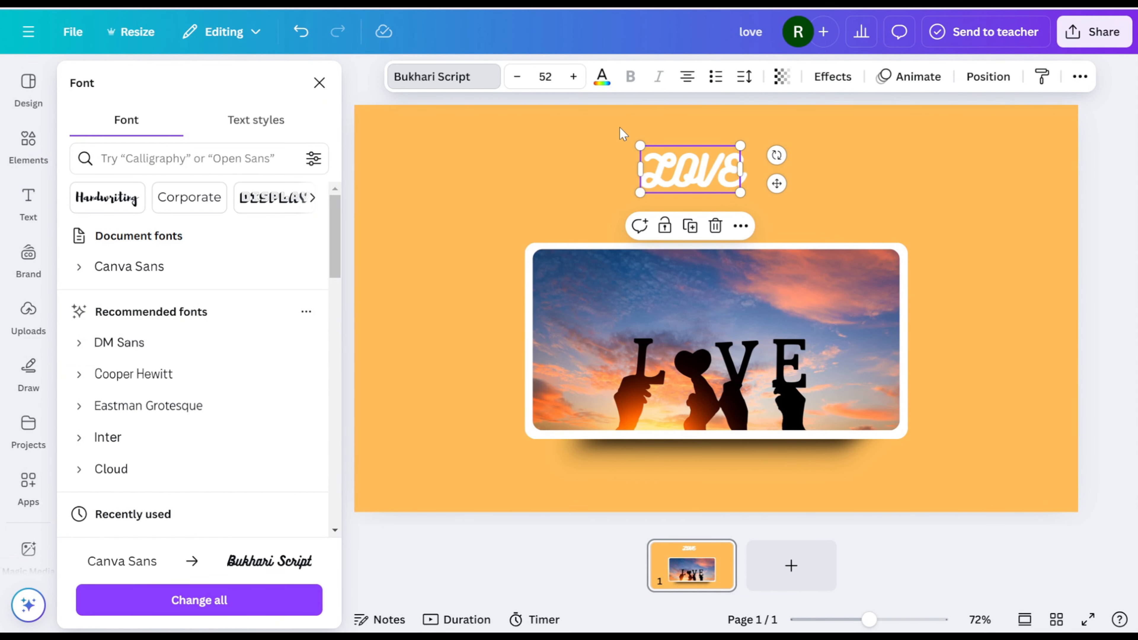
{"action": "left_click", "coordinate": [754, 81]}
{"action": "left_click_drag", "start_coordinate": [687, 141], "coordinate": [714, 164]}
{"action": "left_click", "coordinate": [610, 172]}
{"action": "left_click", "coordinate": [683, 161]}
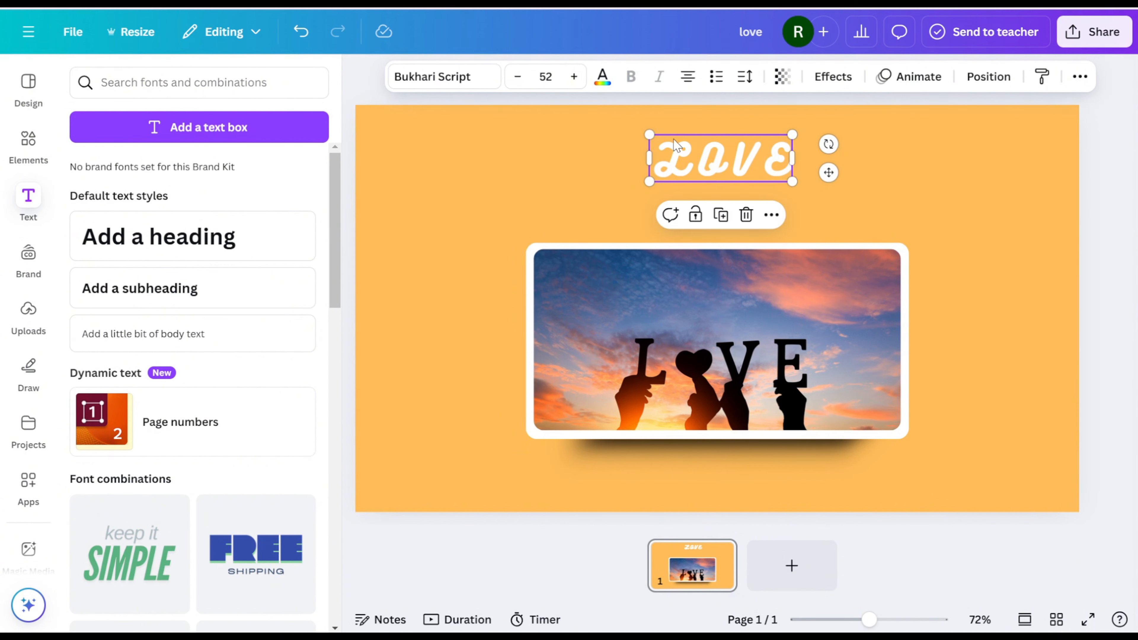
Enlarge the LOVE heading to font size 81.3 and position it centrally above the photo card.
{"action": "left_click", "coordinate": [574, 77]}
{"action": "left_click", "coordinate": [574, 77]}
{"action": "left_click_drag", "start_coordinate": [646, 185], "coordinate": [698, 166]}
{"action": "mouse_move", "coordinate": [615, 196]}
{"action": "left_mouse_down"}
{"action": "mouse_move", "coordinate": [593, 202]}
{"action": "mouse_move", "coordinate": [605, 200]}
{"action": "left_mouse_up"}
{"action": "left_click_drag", "start_coordinate": [674, 174], "coordinate": [680, 174]}
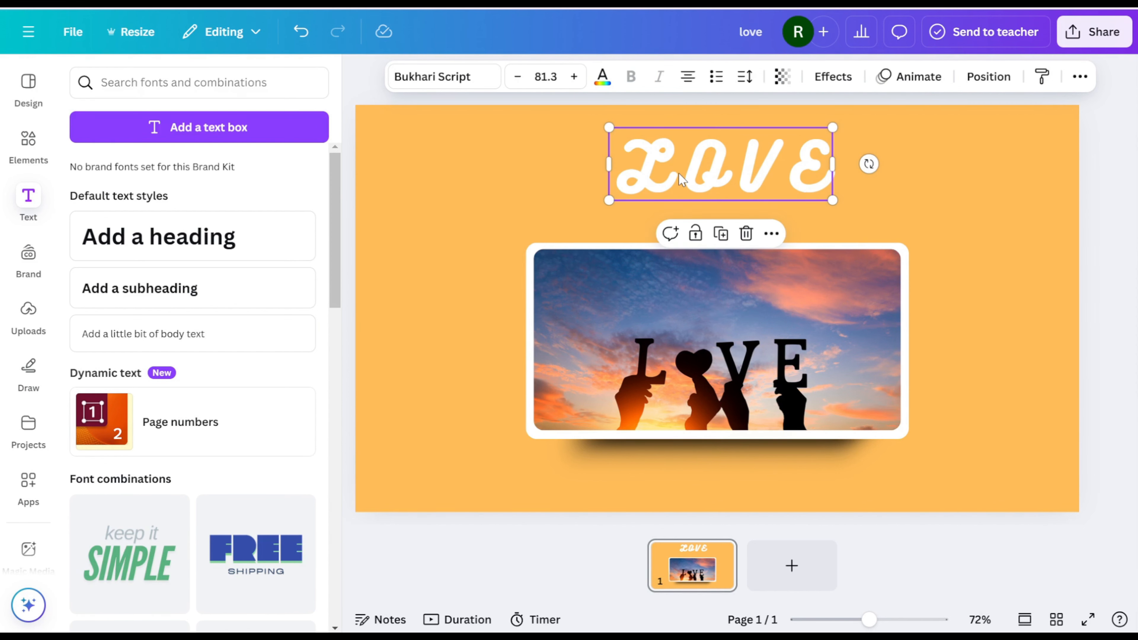
Group the card's photo, white frame and shadow into one object.
{"action": "left_click", "coordinate": [502, 257]}
{"action": "left_click_drag", "start_coordinate": [500, 236], "coordinate": [746, 439]}
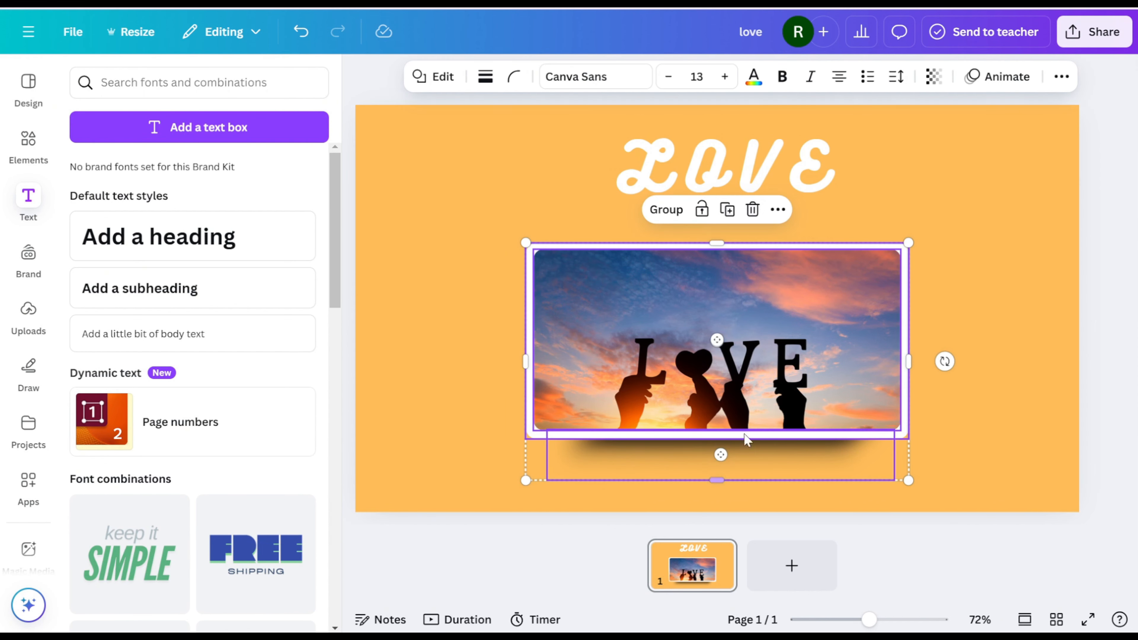
{"action": "left_click", "coordinate": [666, 210]}
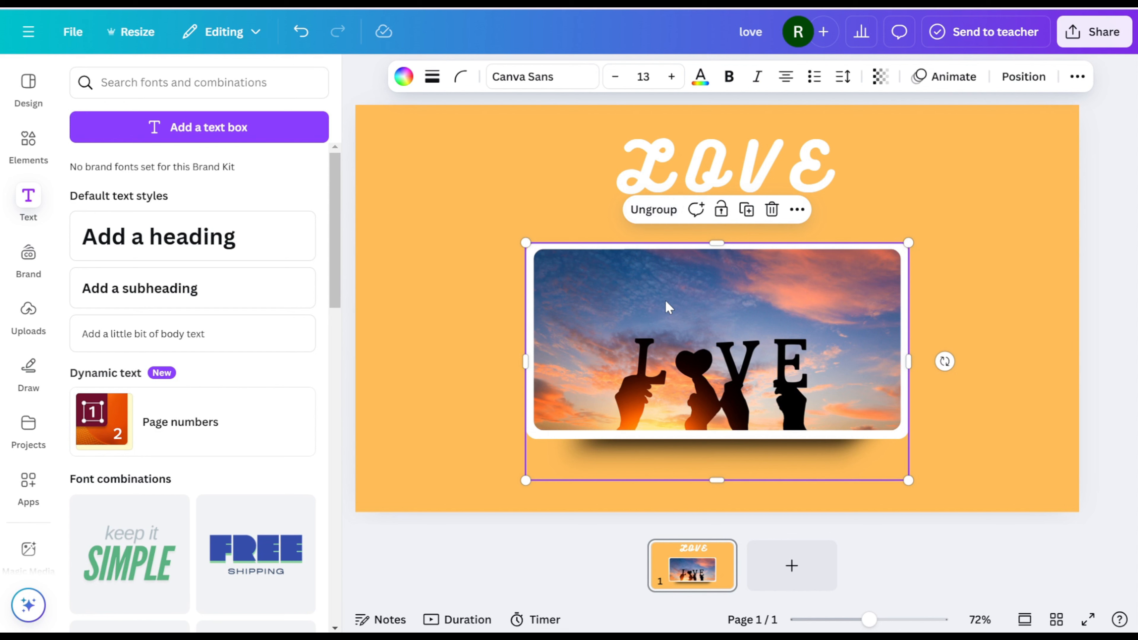
Center the LOVE heading horizontally on the page and fine-tune the grouped card's vertical position beneath it.
{"action": "left_click_drag", "start_coordinate": [666, 303], "coordinate": [667, 308]}
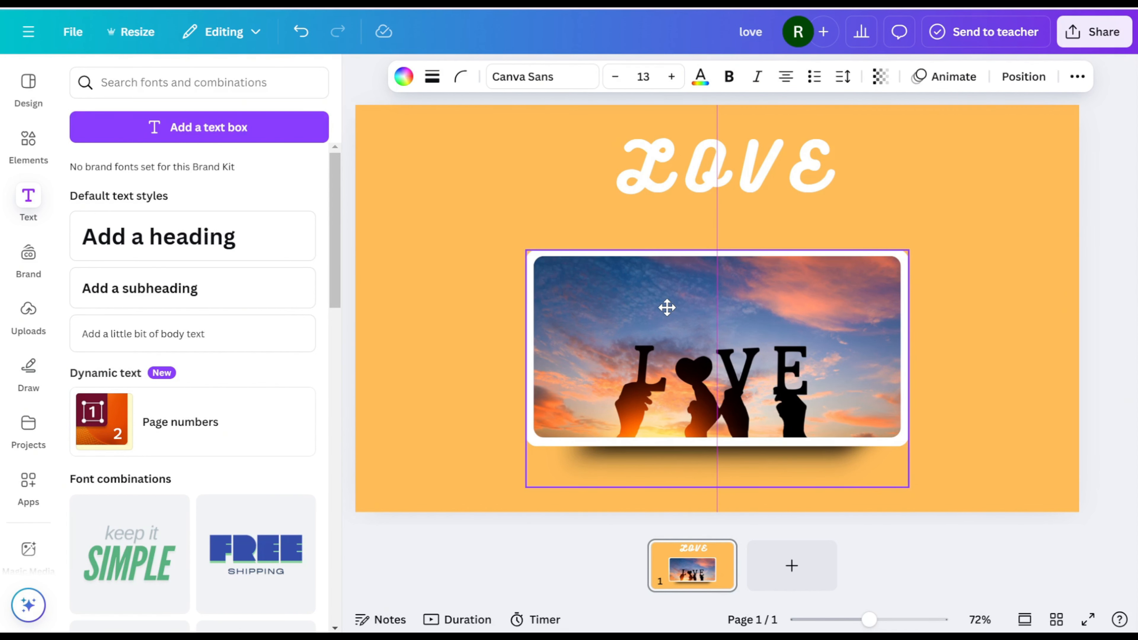
{"action": "left_click_drag", "start_coordinate": [706, 164], "coordinate": [703, 165]}
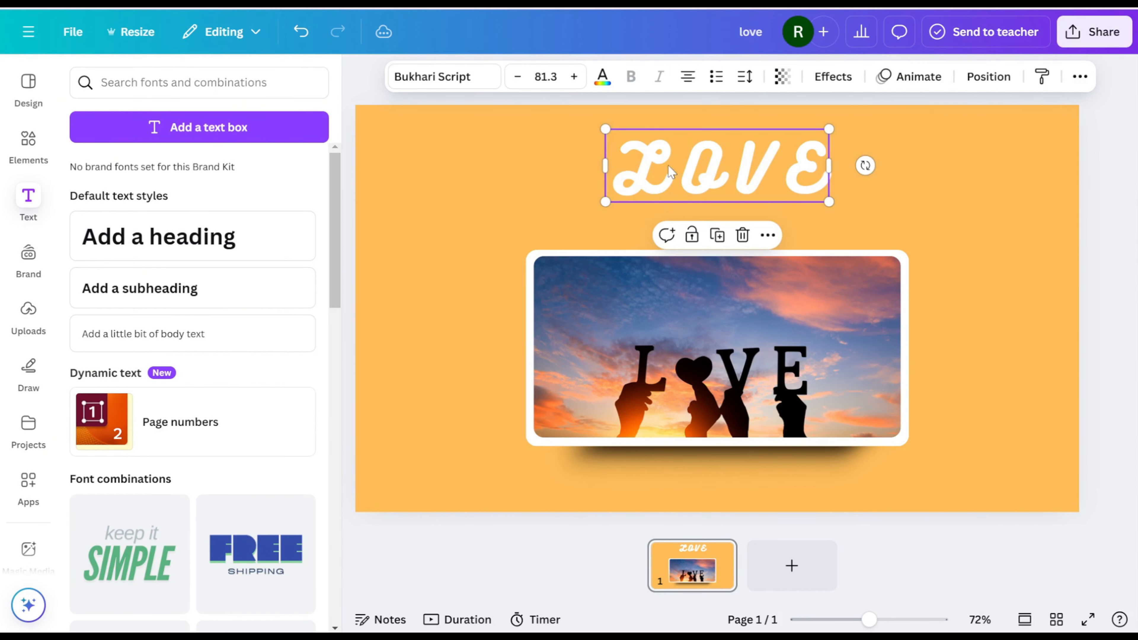
{"action": "left_click", "coordinate": [468, 252]}
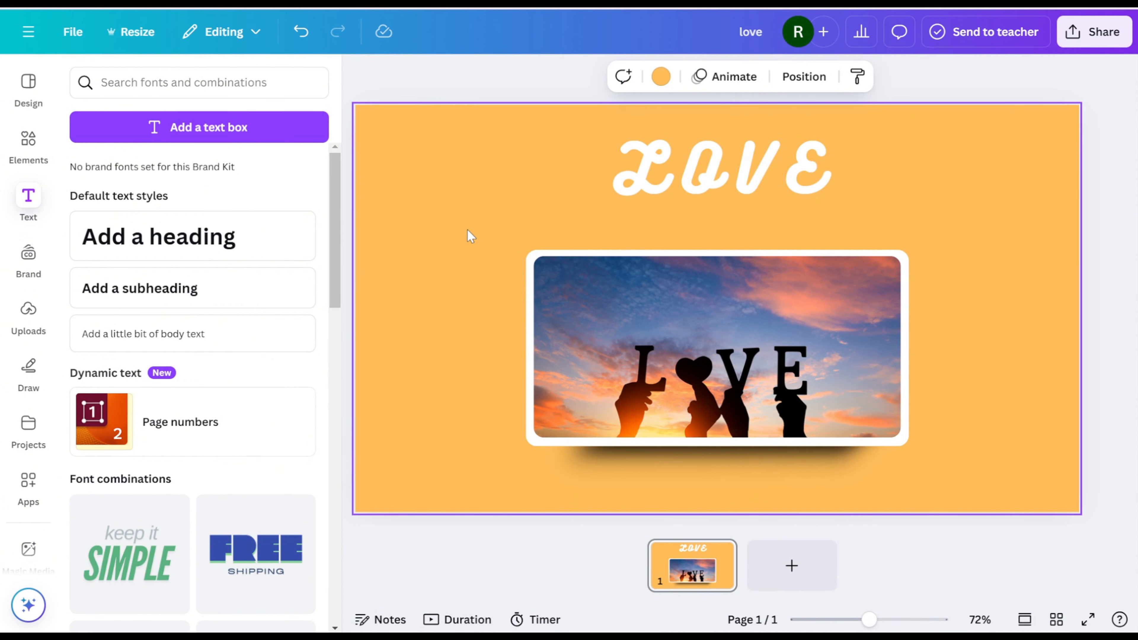
{"action": "left_click_drag", "start_coordinate": [468, 236], "coordinate": [695, 432]}
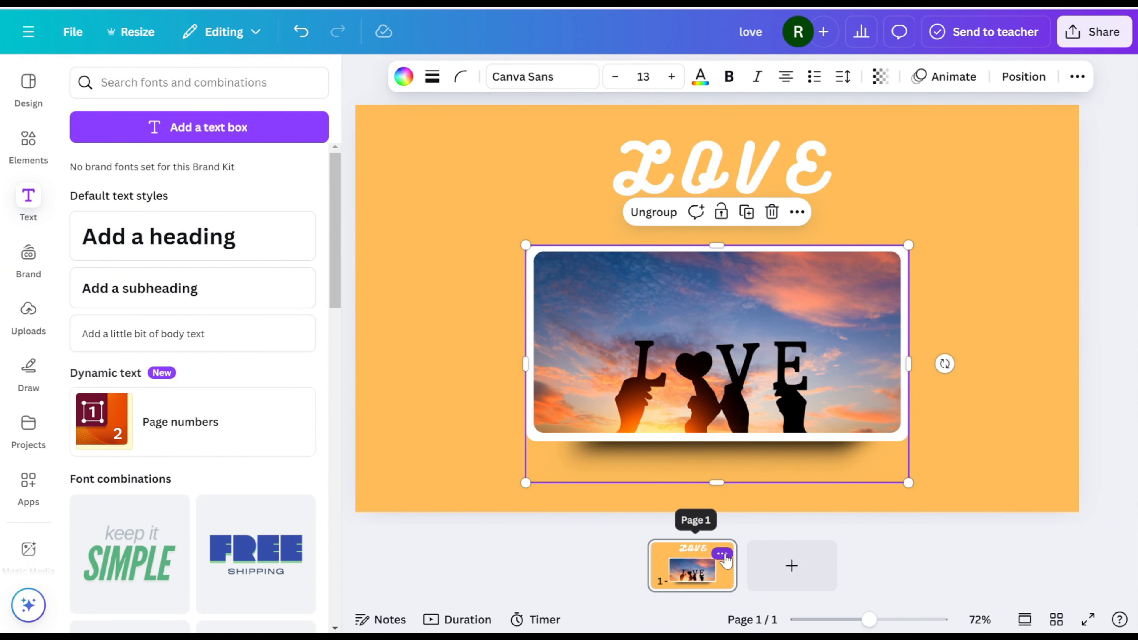
Duplicate page 1 and paste a second copy of the grouped photo card onto page 2.
{"action": "left_click", "coordinate": [723, 556]}
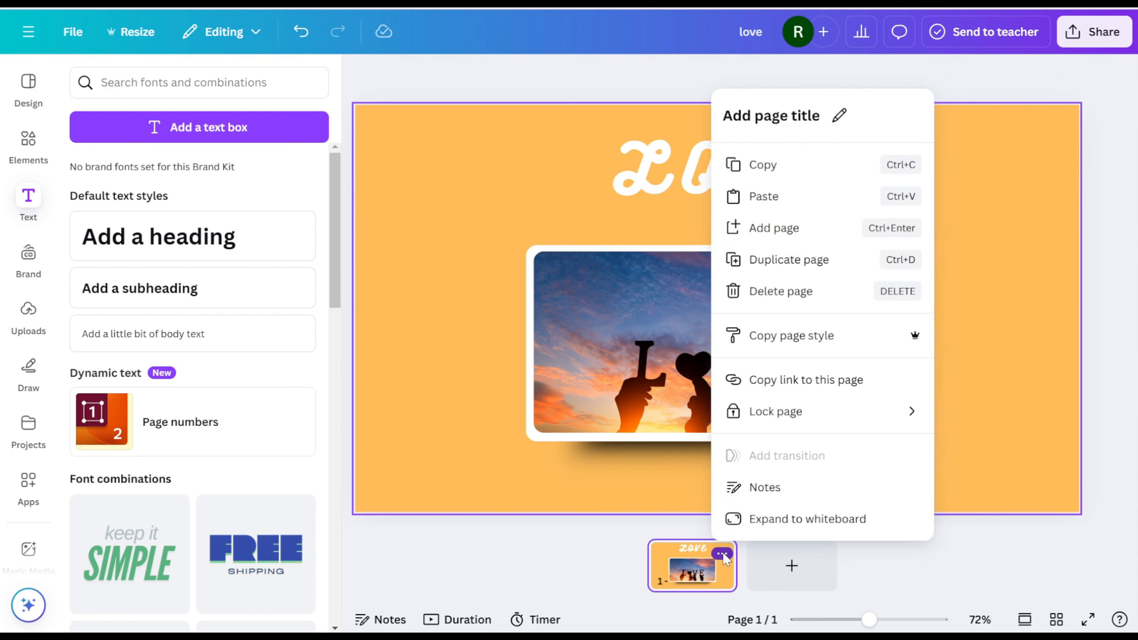
{"action": "left_click", "coordinate": [792, 261]}
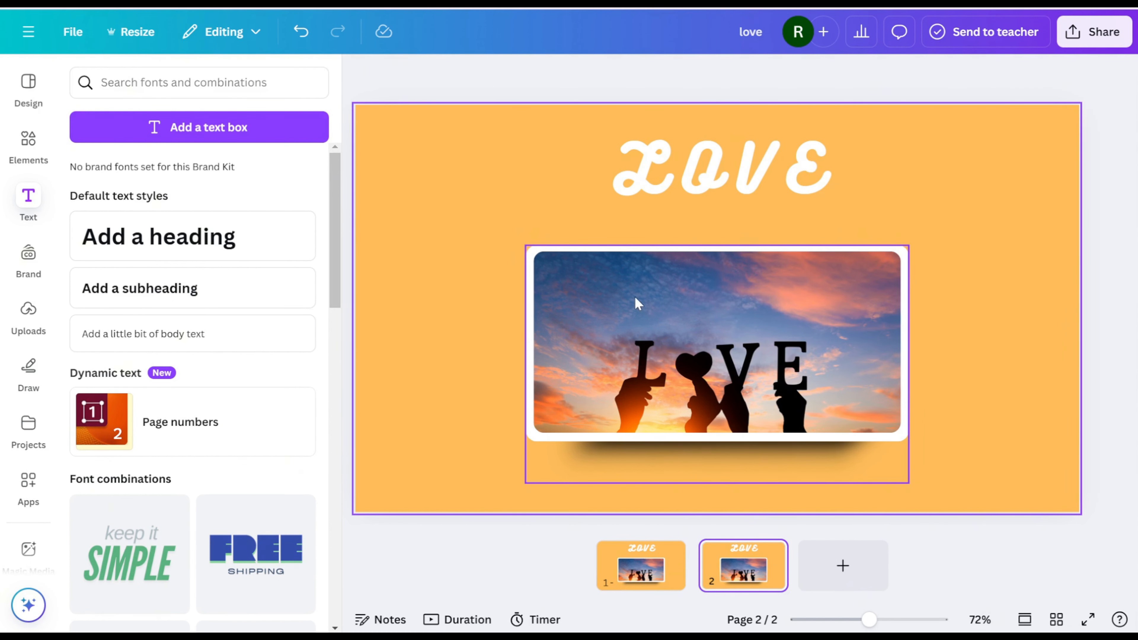
{"action": "left_click", "coordinate": [620, 283]}
{"action": "right_click", "coordinate": [623, 283]}
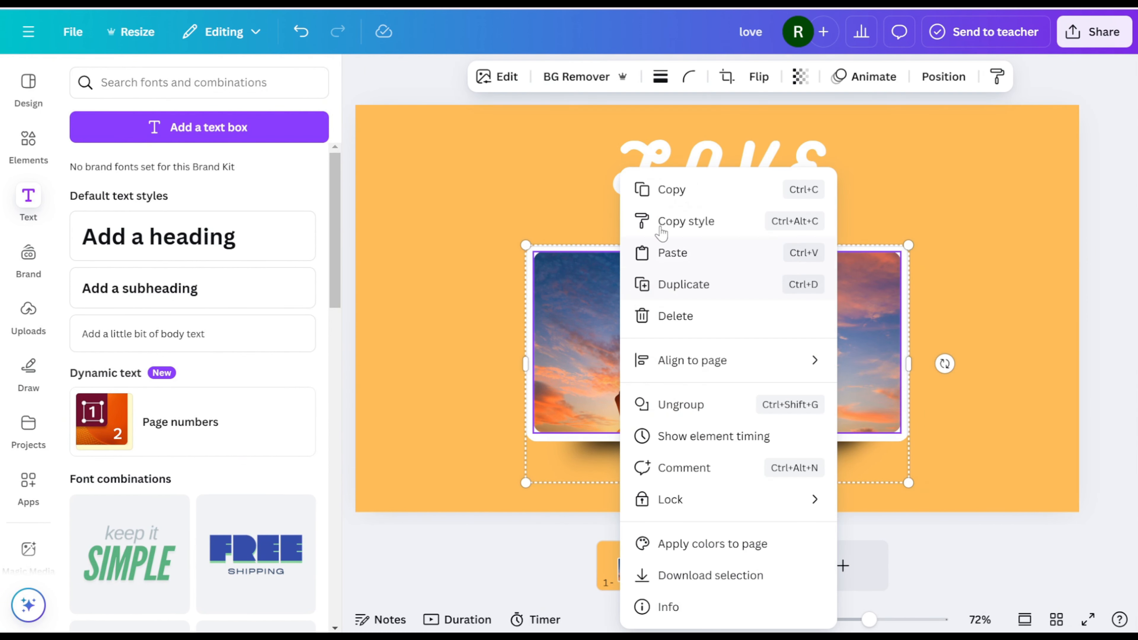
{"action": "left_click", "coordinate": [680, 187]}
{"action": "left_click", "coordinate": [597, 227]}
{"action": "right_click", "coordinate": [597, 227]}
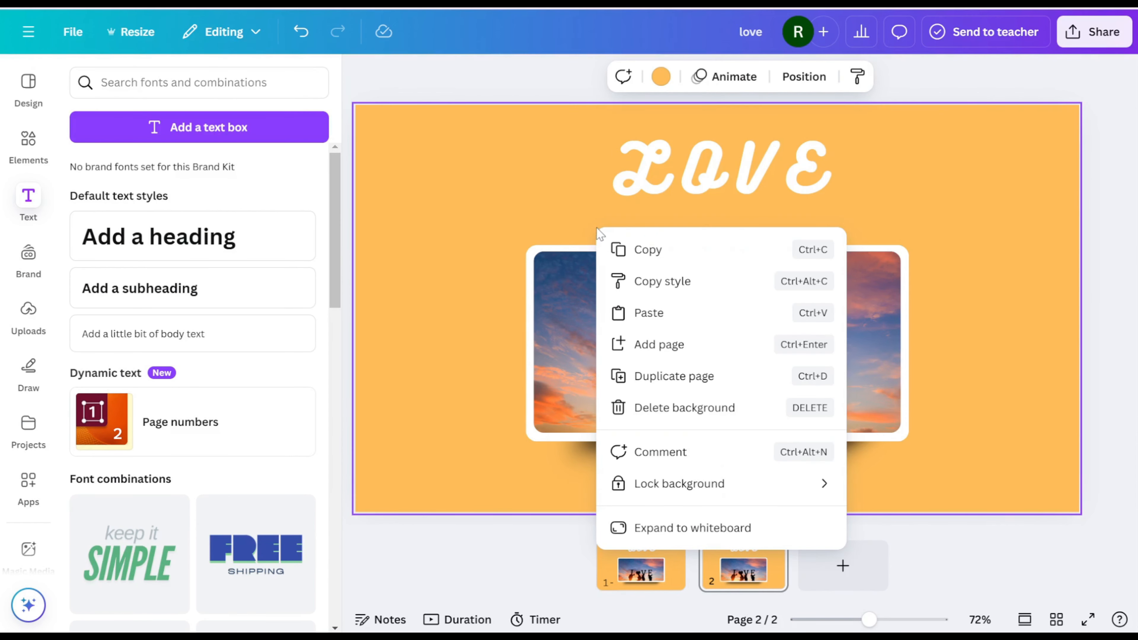
{"action": "left_click", "coordinate": [645, 313]}
Tilt the copied card slightly clockwise and place it on top of the original card as an overlapping stack.
{"action": "left_click_drag", "start_coordinate": [662, 360], "coordinate": [661, 331]}
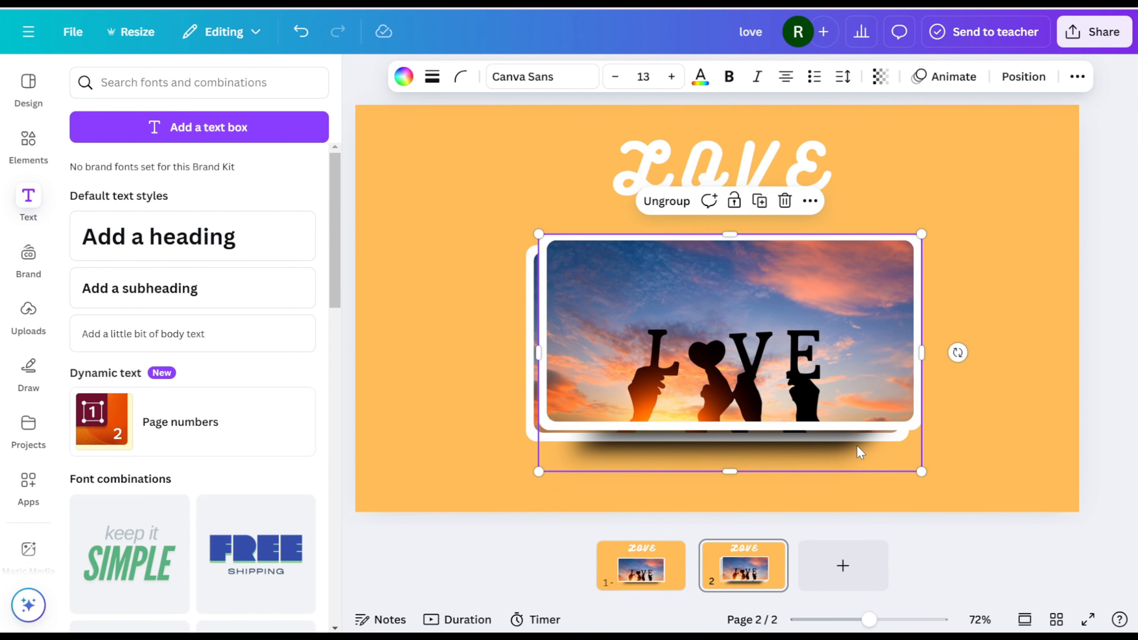
{"action": "left_click_drag", "start_coordinate": [958, 352], "coordinate": [935, 394]}
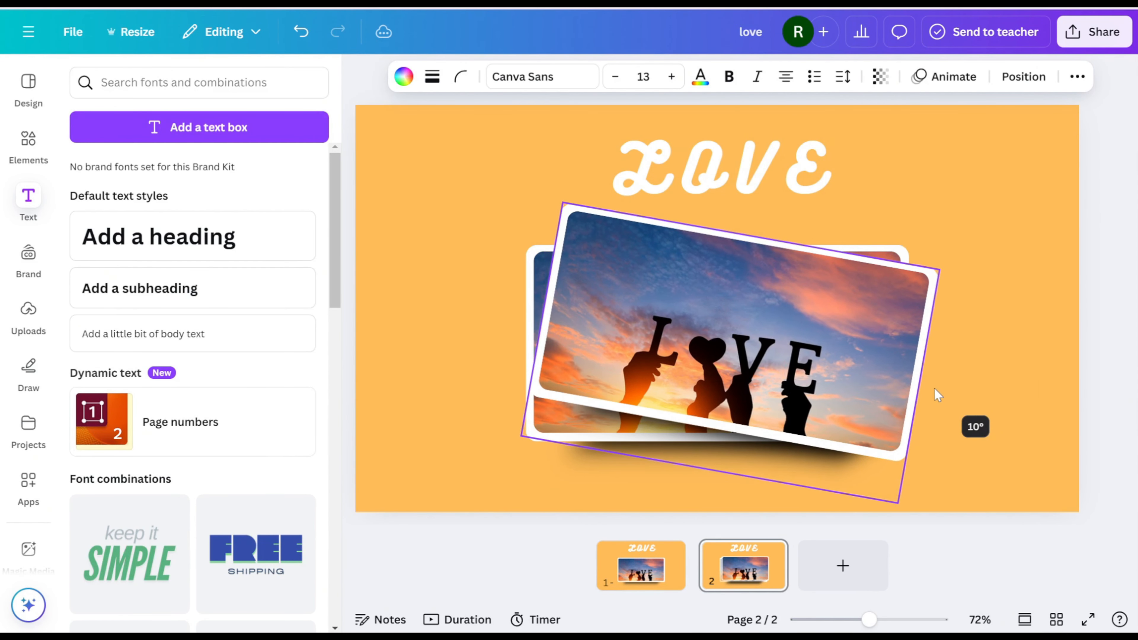
{"action": "left_click_drag", "start_coordinate": [842, 358], "coordinate": [802, 373]}
{"action": "left_click_drag", "start_coordinate": [923, 401], "coordinate": [926, 388]}
{"action": "left_click_drag", "start_coordinate": [766, 362], "coordinate": [756, 366]}
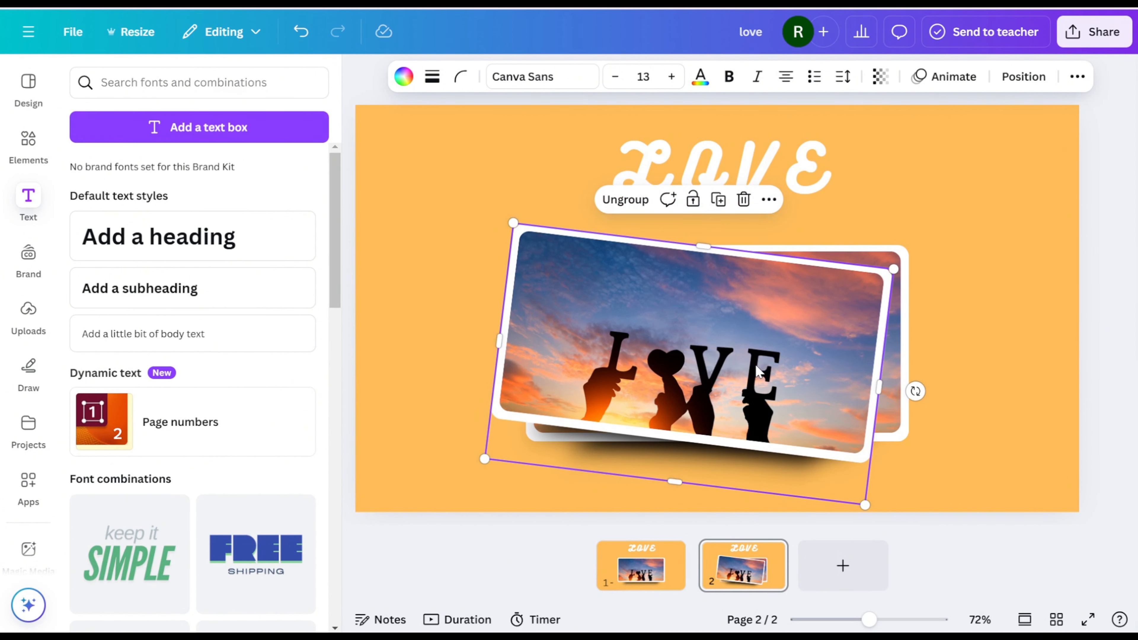
Replace the tilted card's photo with the recently used sunset silhouette of a family holding hands.
{"action": "left_click", "coordinate": [27, 142]}
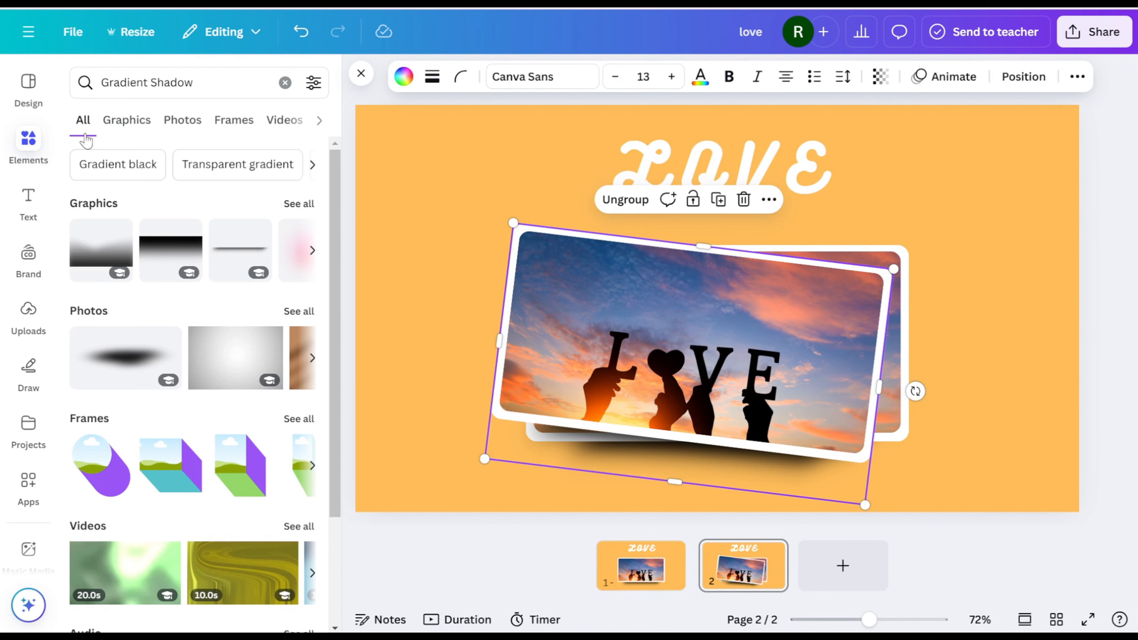
{"action": "left_click", "coordinate": [285, 82]}
{"action": "left_click", "coordinate": [300, 168]}
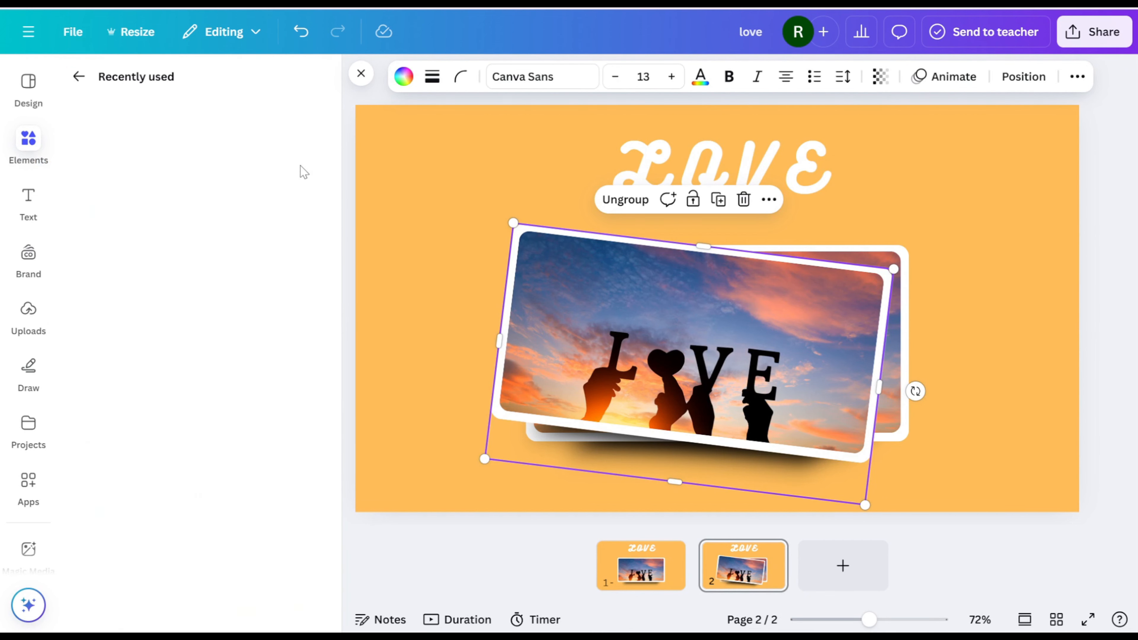
{"action": "scroll", "coordinate": [231, 397], "scroll_direction": "down", "scroll_amount": 5}
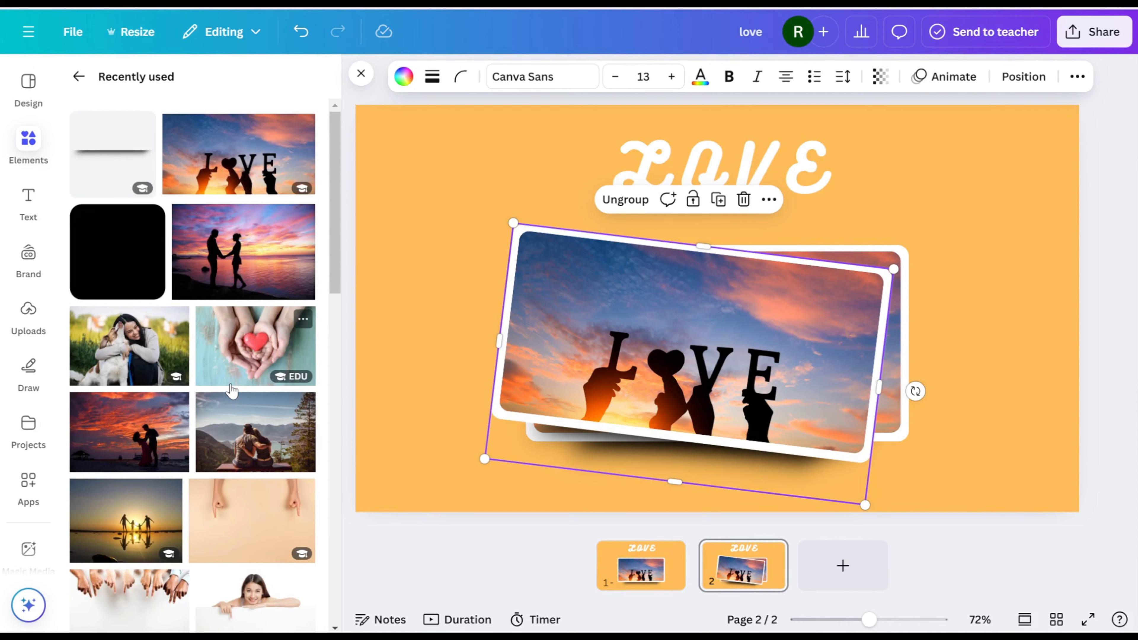
{"action": "scroll", "coordinate": [232, 390], "scroll_direction": "down", "scroll_amount": 3}
{"action": "scroll", "coordinate": [232, 390], "scroll_direction": "up", "scroll_amount": 1}
{"action": "left_click_drag", "start_coordinate": [121, 431], "coordinate": [574, 322]}
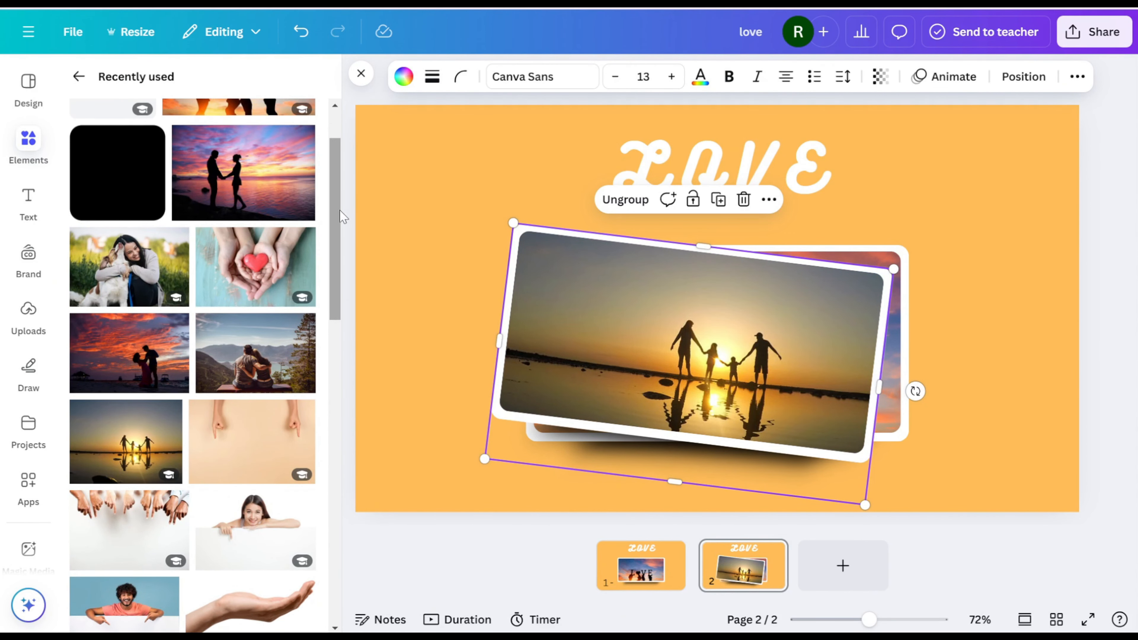
Change page 2's background to the brown photo color taken from the family sunset picture.
{"action": "left_click", "coordinate": [437, 184]}
{"action": "left_click", "coordinate": [660, 78]}
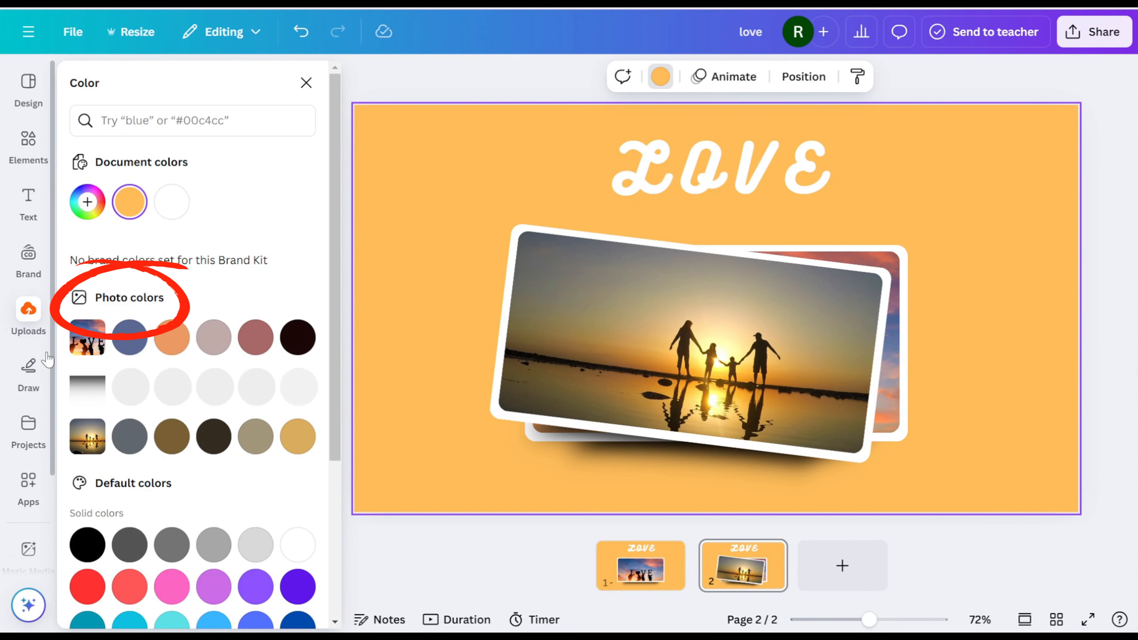
{"action": "left_click", "coordinate": [171, 438]}
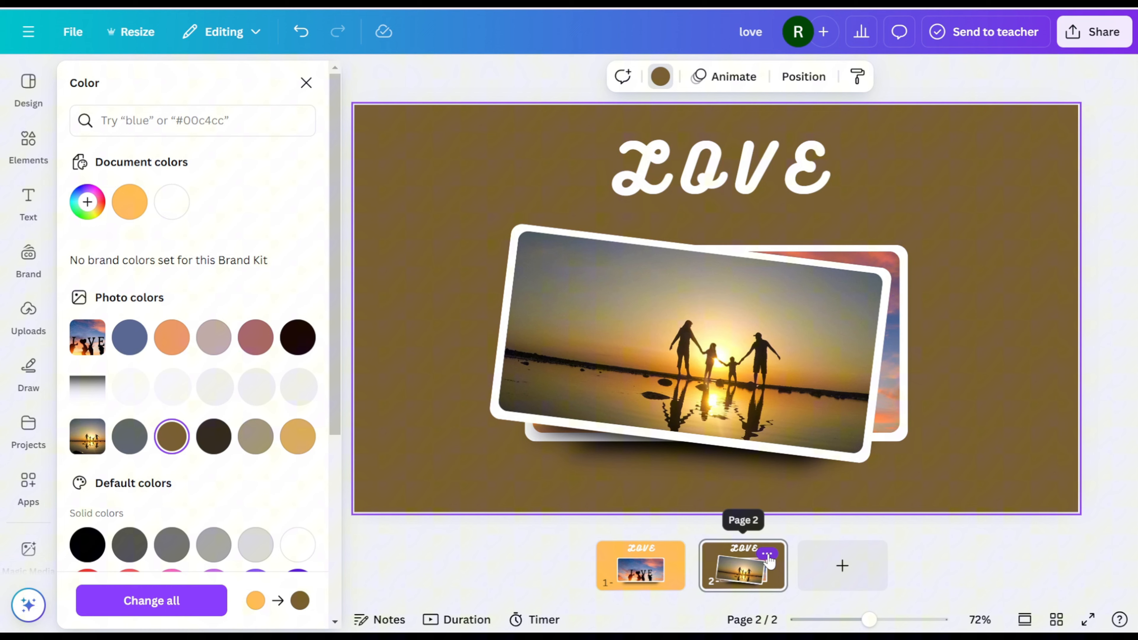
Duplicate page 2 and paste another copy of the family photo card onto page 3.
{"action": "left_click", "coordinate": [767, 556]}
{"action": "left_click", "coordinate": [845, 230]}
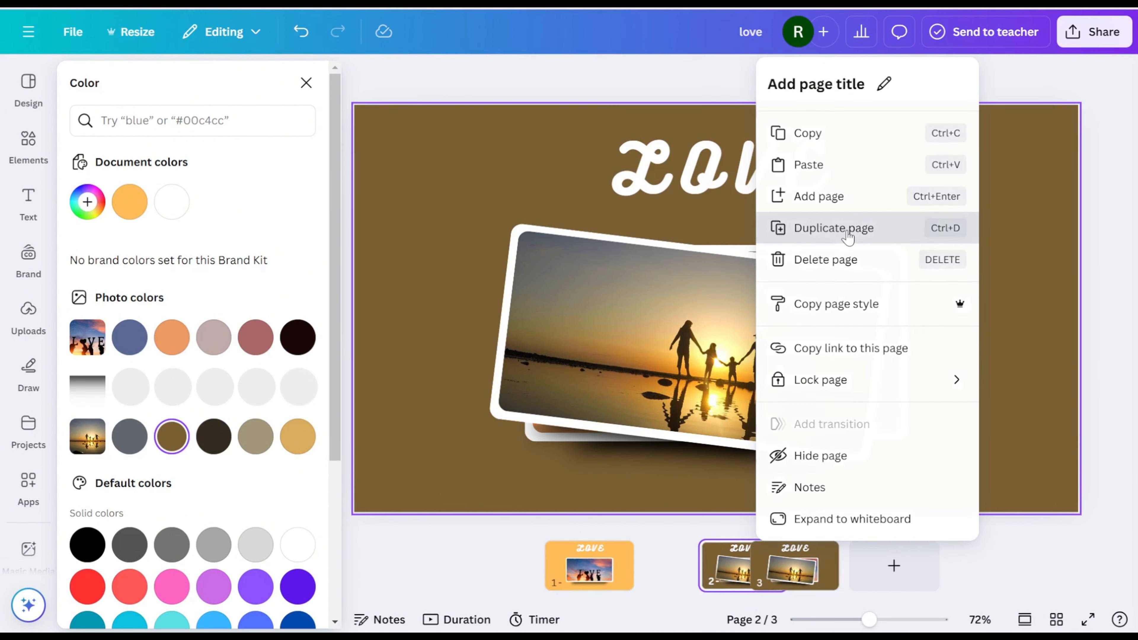
{"action": "left_click", "coordinate": [711, 313]}
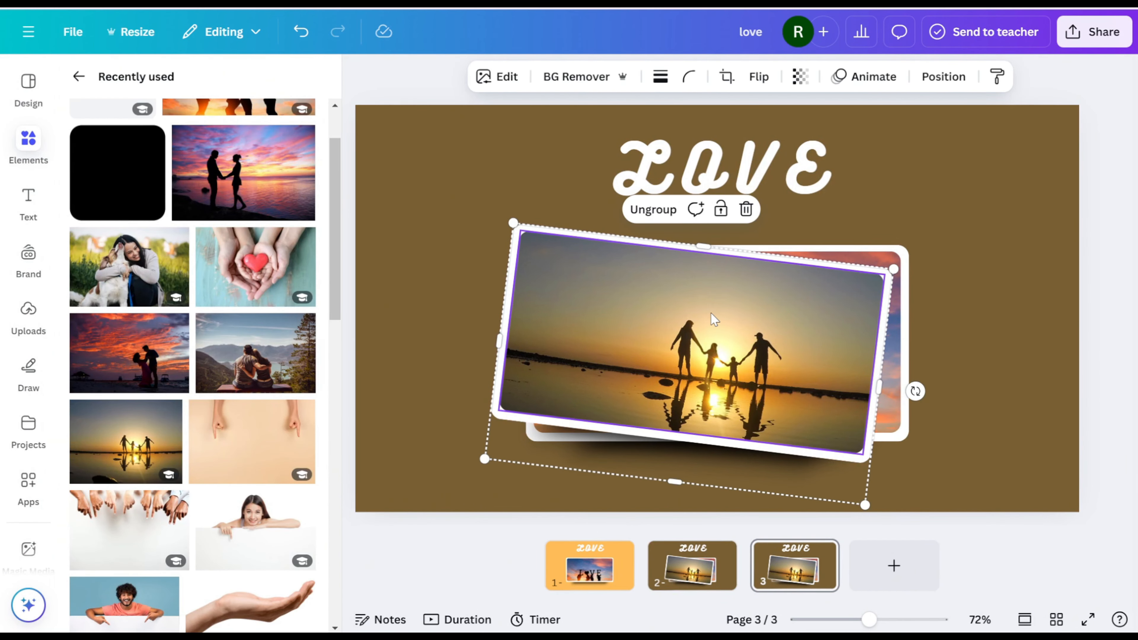
{"action": "right_click", "coordinate": [711, 313]}
{"action": "left_click", "coordinate": [762, 158]}
{"action": "right_click", "coordinate": [597, 209]}
{"action": "left_click", "coordinate": [633, 294]}
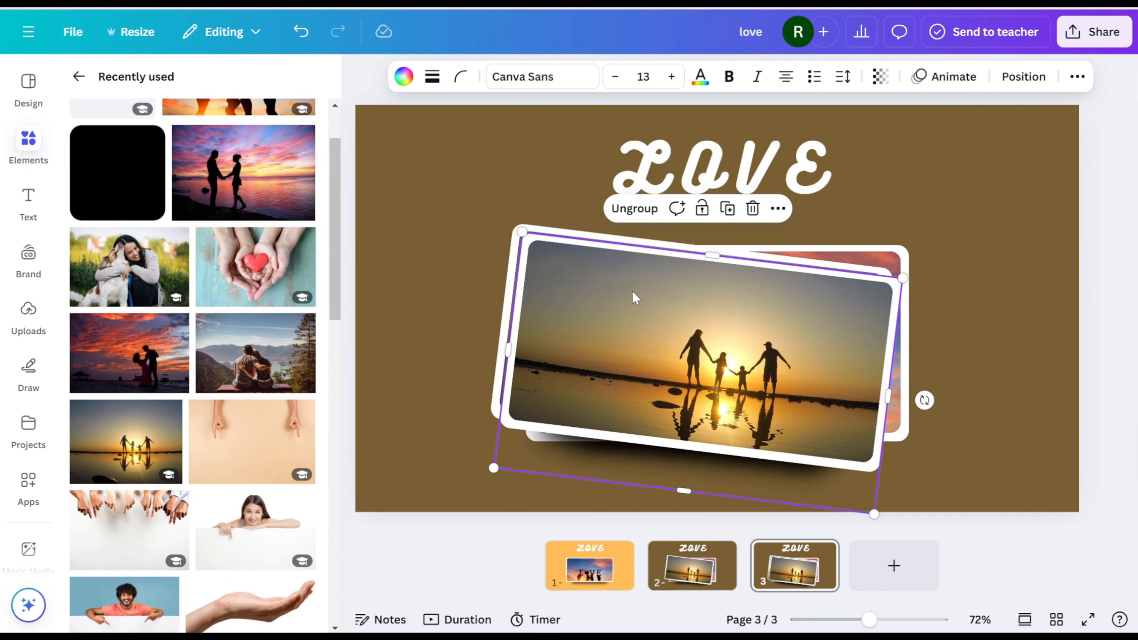
Tilt the new card counterclockwise by slightly less than 9° and center it on top of the card stack.
{"action": "left_click_drag", "start_coordinate": [924, 401], "coordinate": [932, 335]}
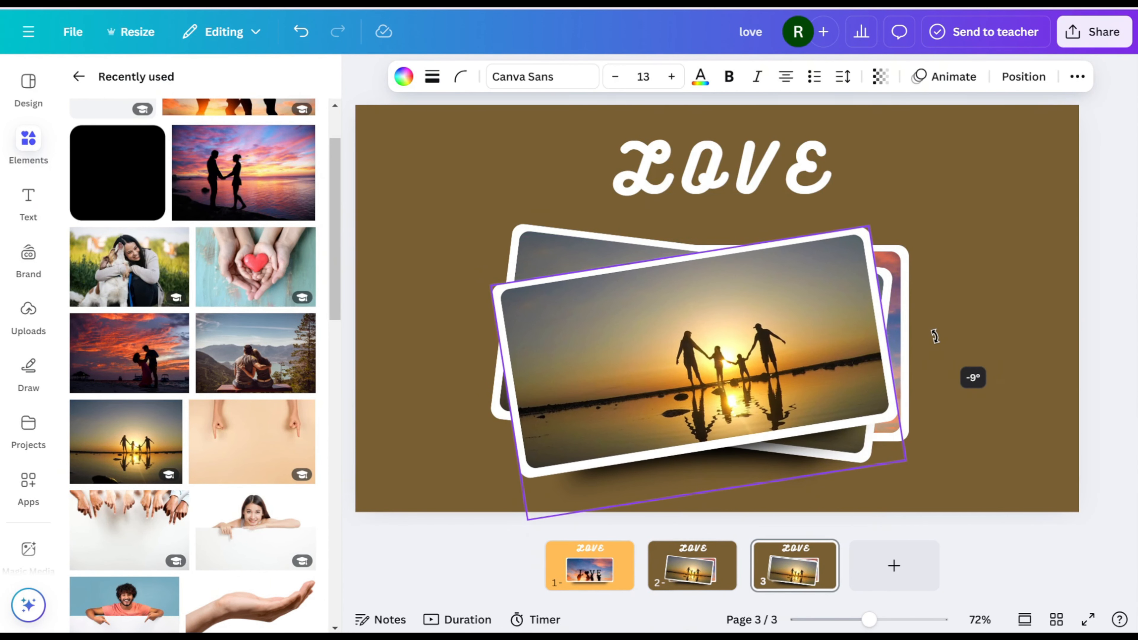
{"action": "left_click_drag", "start_coordinate": [784, 355], "coordinate": [813, 353]}
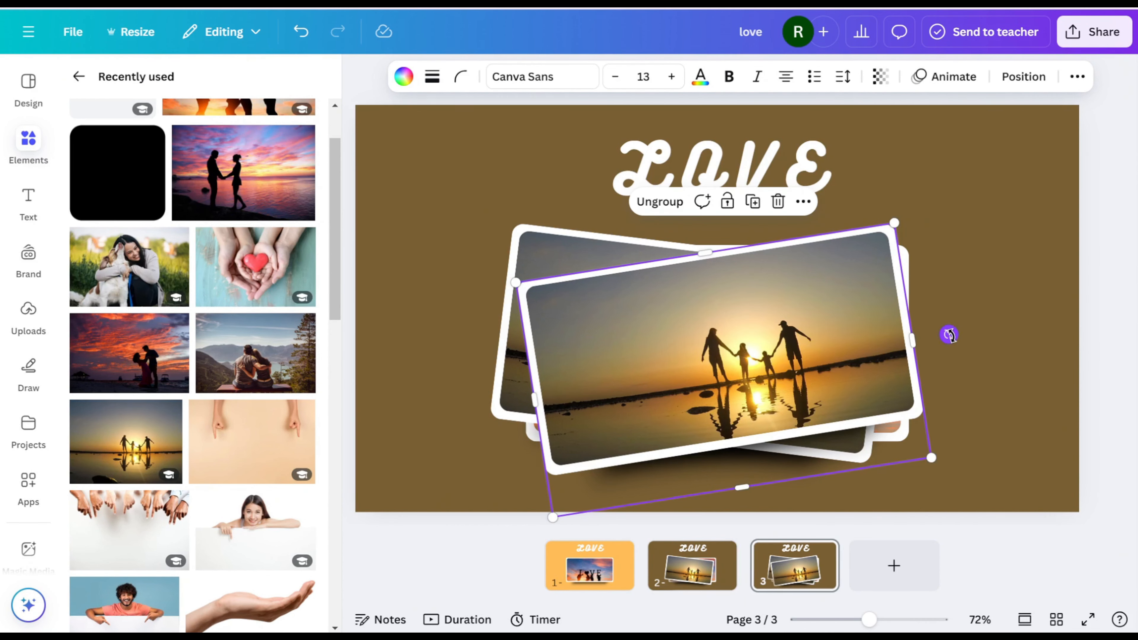
{"action": "left_click_drag", "start_coordinate": [949, 334], "coordinate": [954, 342]}
{"action": "left_click_drag", "start_coordinate": [738, 354], "coordinate": [739, 349]}
Replace the top card's photo with the couple overlooking mountains, and set page 3's background to that picture's blue-gray photo color.
{"action": "left_click_drag", "start_coordinate": [233, 369], "coordinate": [626, 325]}
{"action": "left_click", "coordinate": [431, 263]}
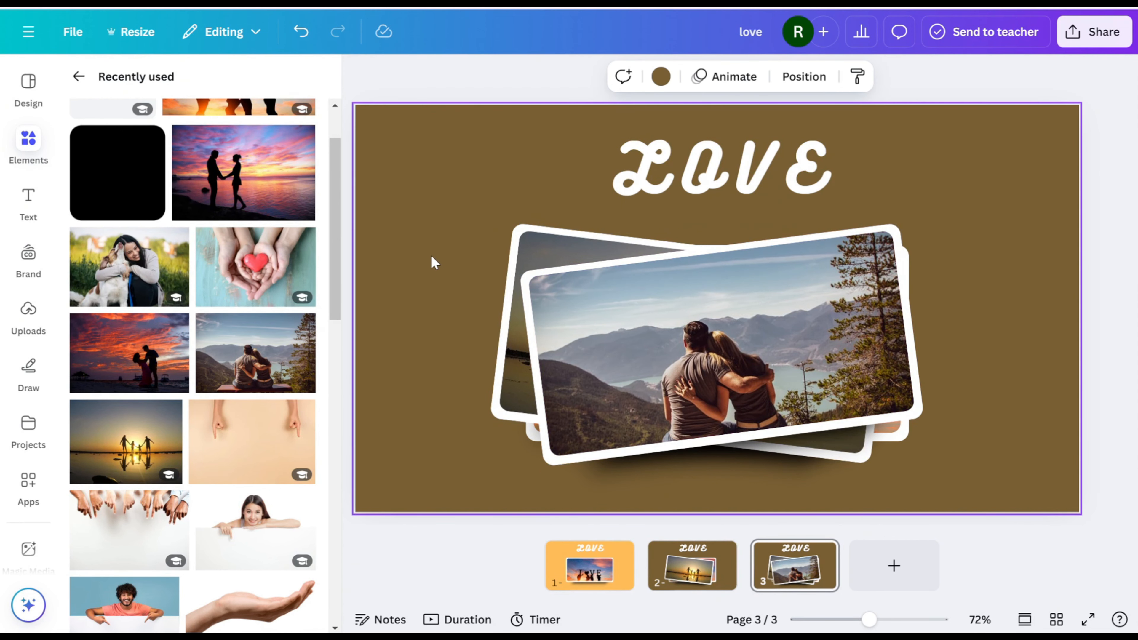
{"action": "left_click", "coordinate": [659, 77]}
{"action": "left_click", "coordinate": [289, 295]}
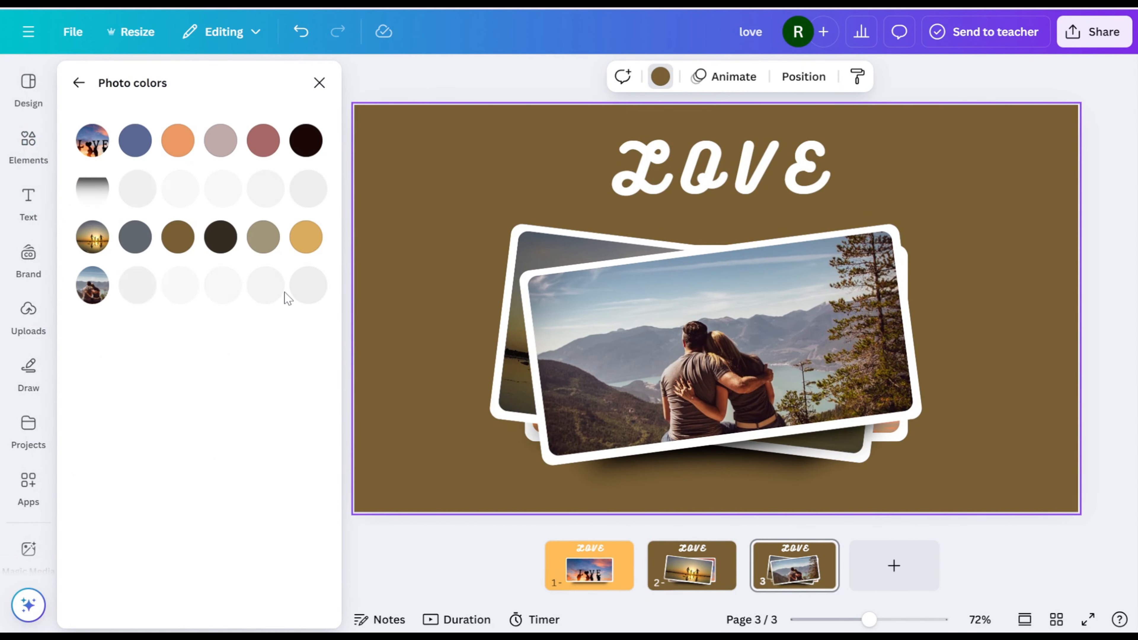
{"action": "left_click", "coordinate": [134, 293]}
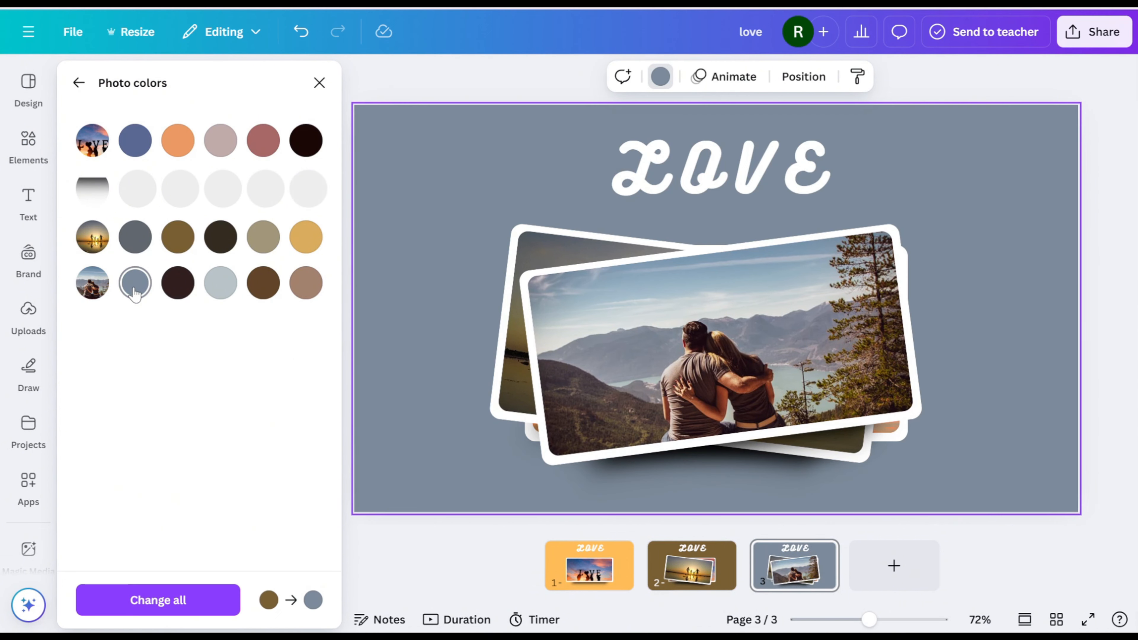
Duplicate page 3 and paste another copy of the mountain couple photo card onto page 4.
{"action": "left_click", "coordinate": [818, 554]}
{"action": "left_click", "coordinate": [887, 238]}
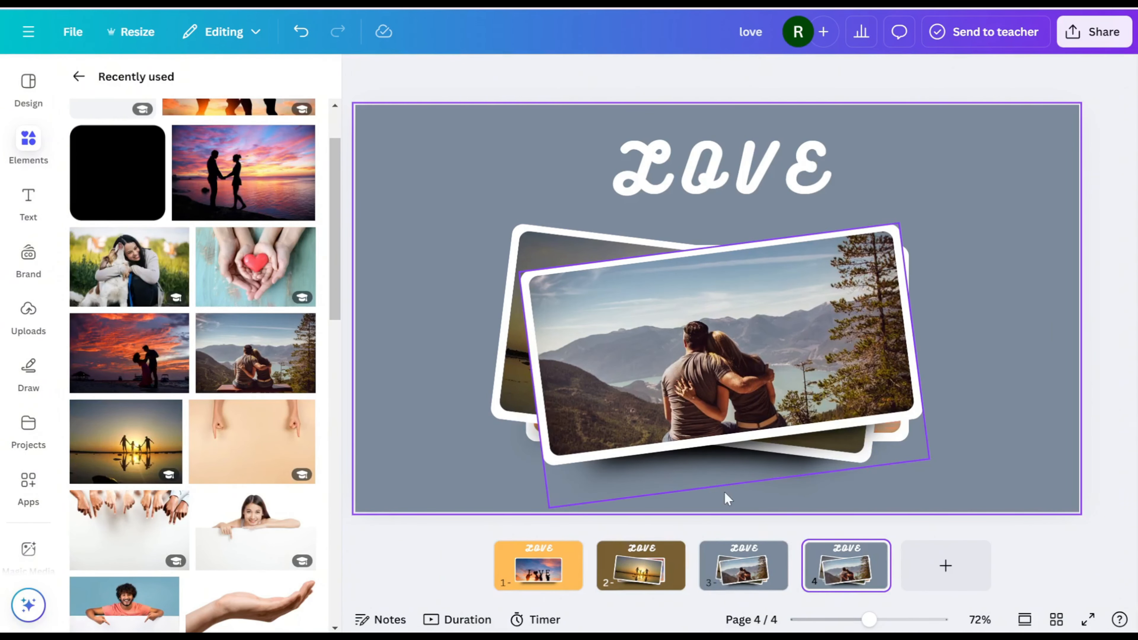
{"action": "left_click", "coordinate": [726, 334]}
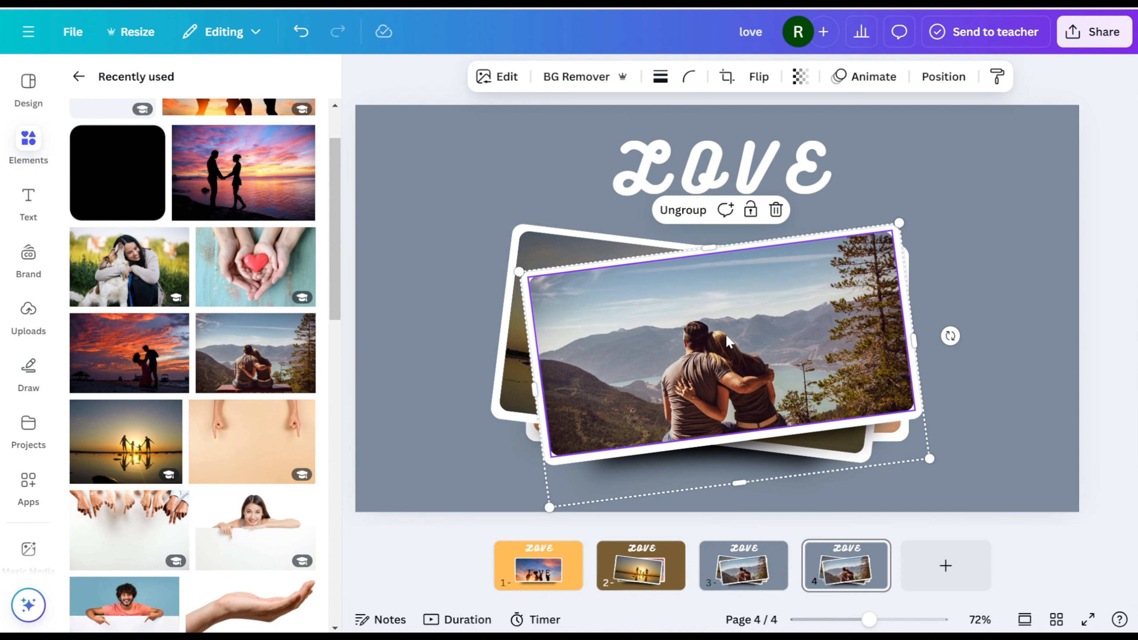
{"action": "right_click", "coordinate": [727, 317]}
{"action": "left_click", "coordinate": [623, 220]}
{"action": "right_click", "coordinate": [623, 220]}
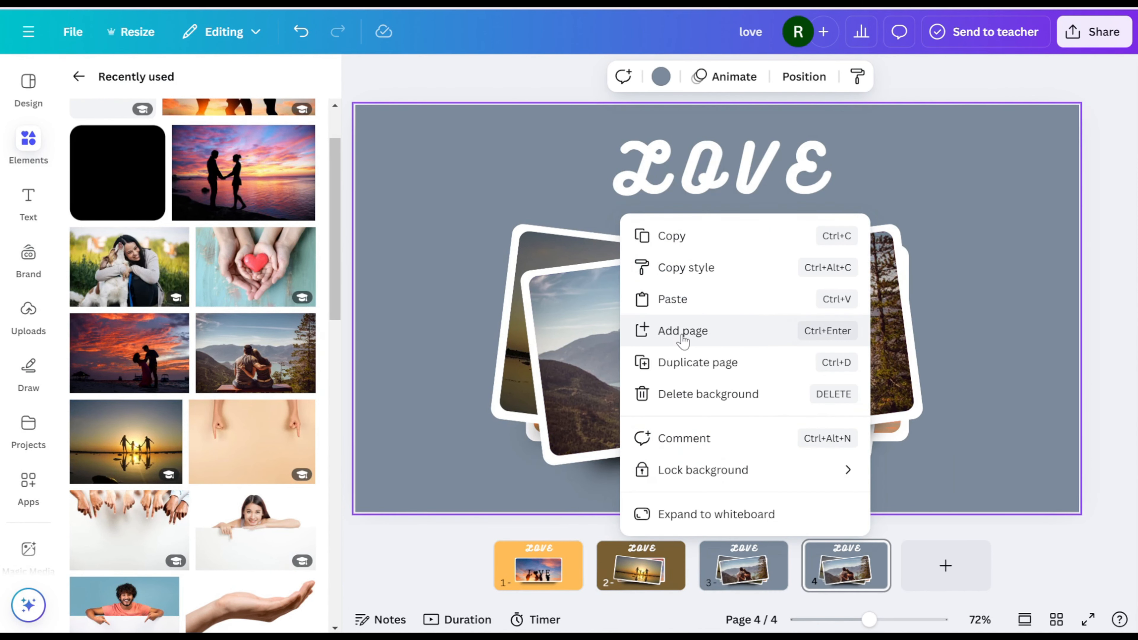
{"action": "left_click", "coordinate": [679, 301]}
Tilt the new card slightly clockwise on top of the stack and replace its photo with the couple dancing under the red sunset.
{"action": "left_click_drag", "start_coordinate": [946, 367], "coordinate": [780, 371]}
{"action": "left_click_drag", "start_coordinate": [922, 392], "coordinate": [926, 378]}
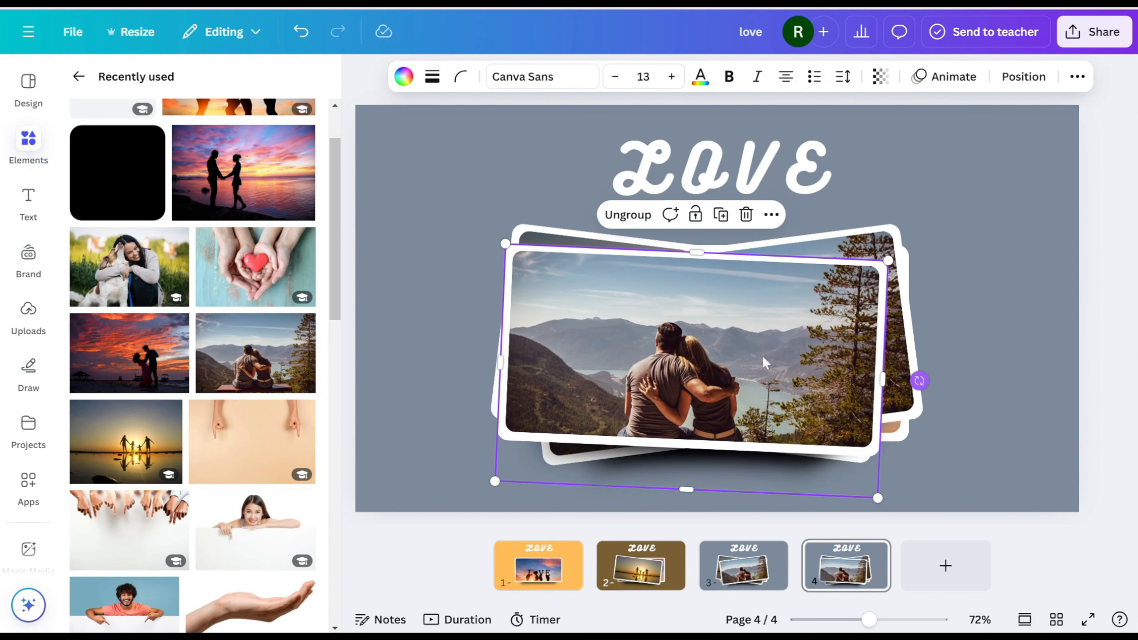
{"action": "left_click", "coordinate": [764, 362]}
{"action": "left_click_drag", "start_coordinate": [145, 350], "coordinate": [621, 328]}
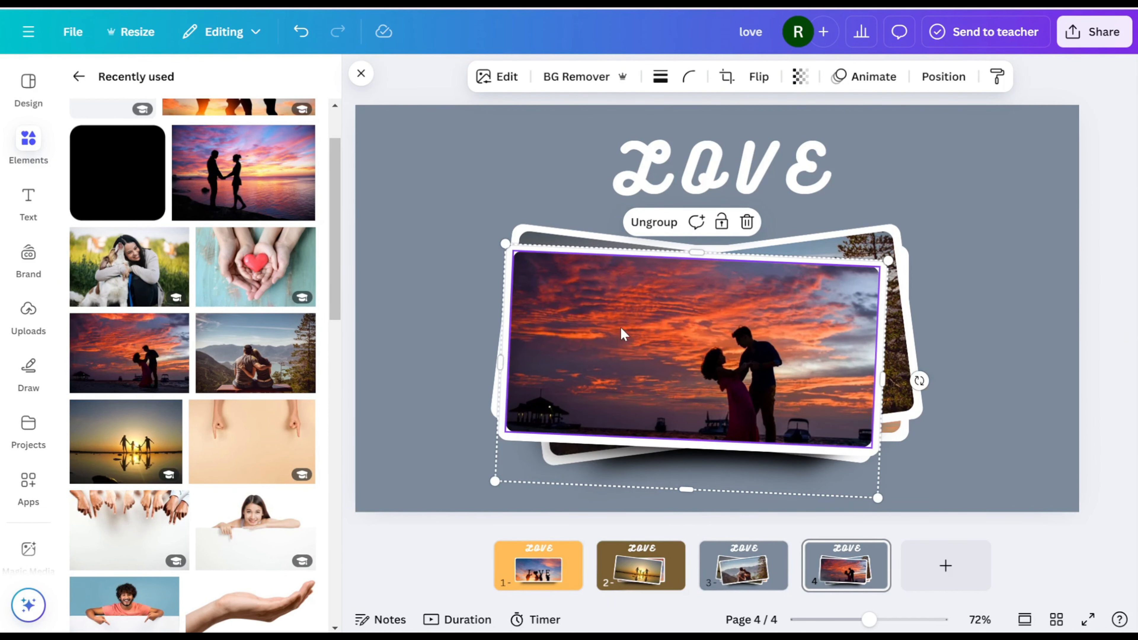
Change page 4's background to the dark red photo color taken from the red sunset couple picture.
{"action": "left_click", "coordinate": [438, 231]}
{"action": "left_click", "coordinate": [661, 77]}
{"action": "left_click", "coordinate": [297, 296]}
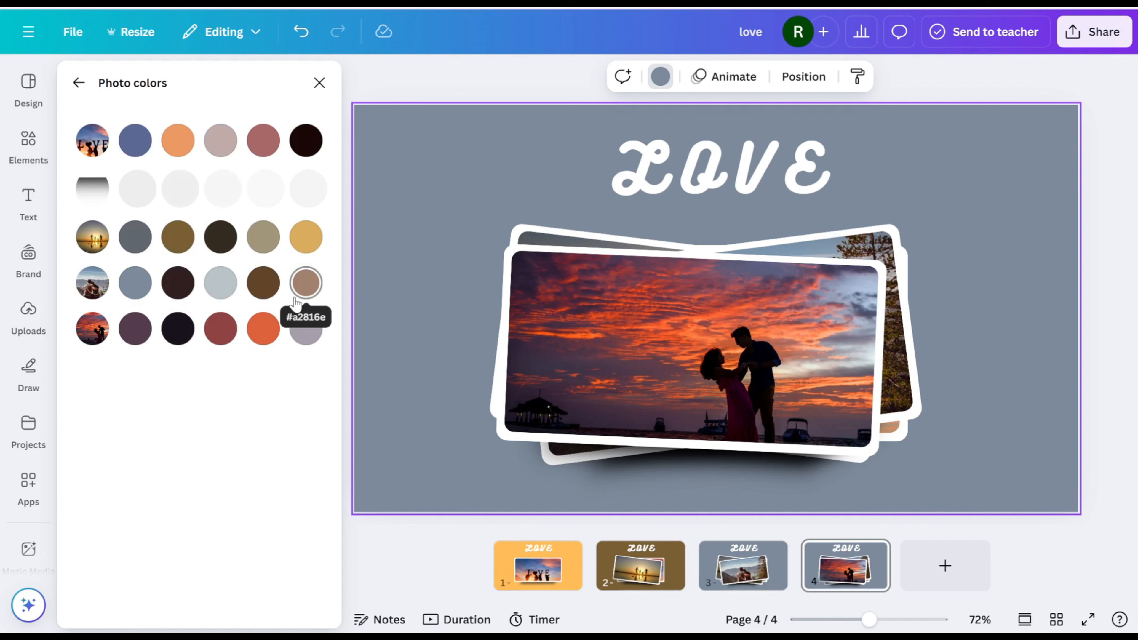
{"action": "left_click", "coordinate": [220, 329]}
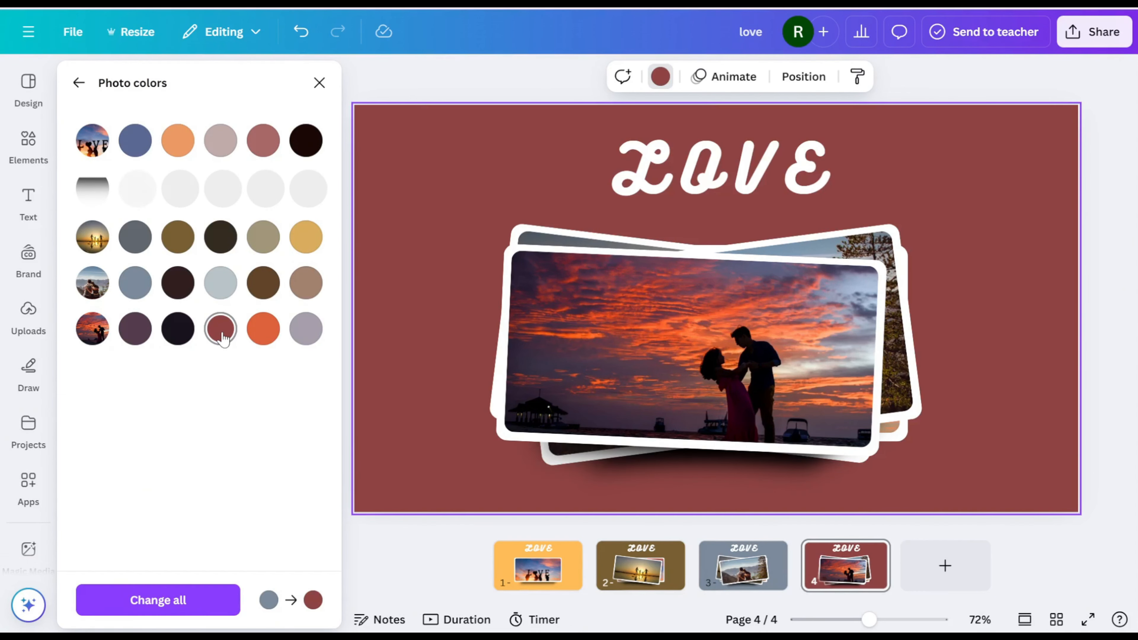
{"action": "left_click", "coordinate": [263, 330]}
{"action": "left_click", "coordinate": [220, 330]}
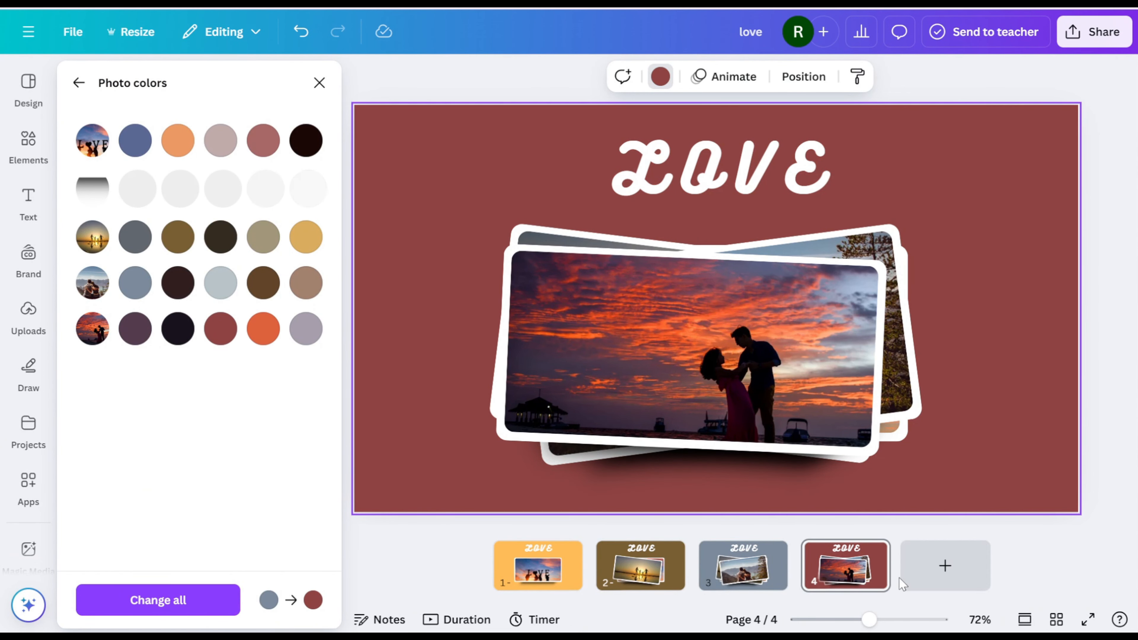
Duplicate page 4 and paste another copy of the red sunset couple card onto page 5.
{"action": "left_click", "coordinate": [869, 553]}
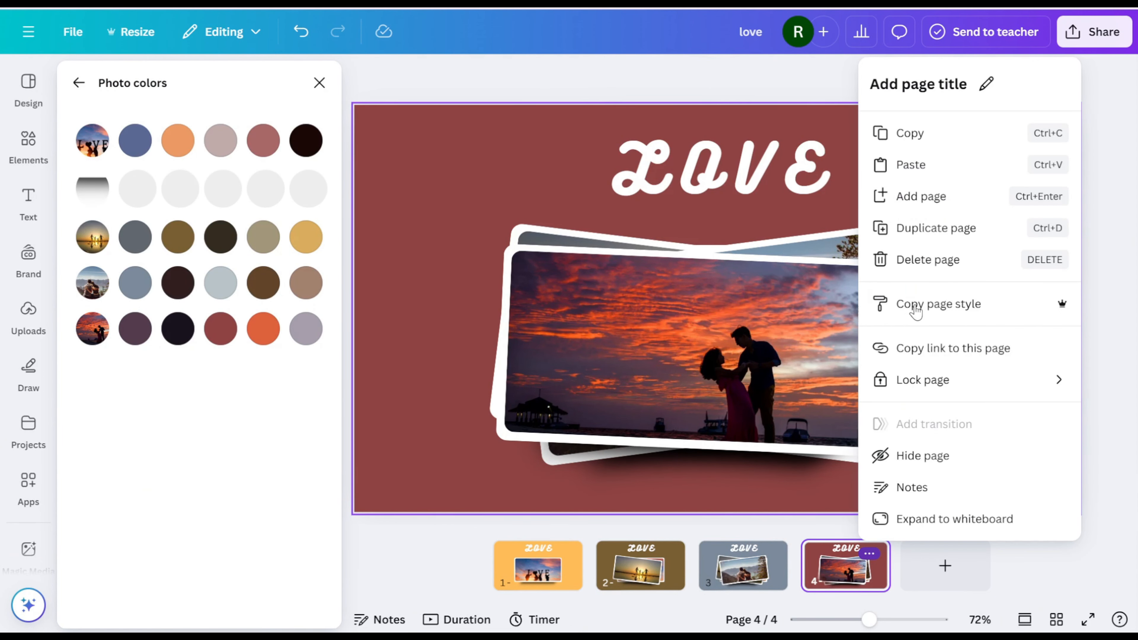
{"action": "left_click", "coordinate": [921, 228]}
{"action": "left_click", "coordinate": [681, 300]}
{"action": "right_click", "coordinate": [682, 301]}
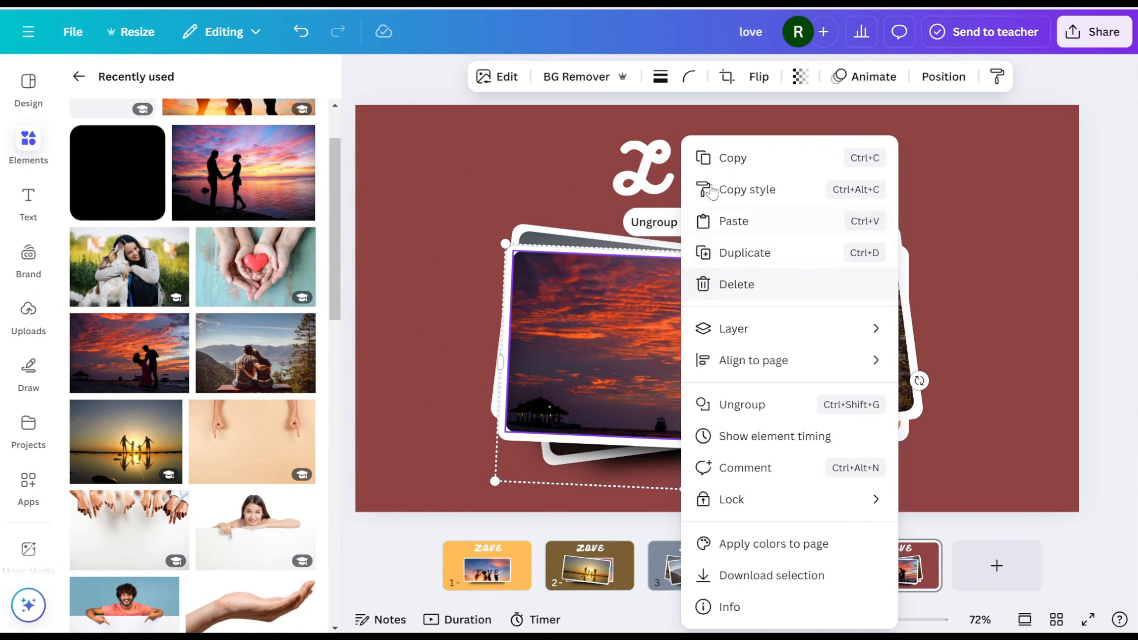
{"action": "left_click", "coordinate": [733, 163]}
{"action": "right_click", "coordinate": [600, 217]}
{"action": "left_click", "coordinate": [658, 305]}
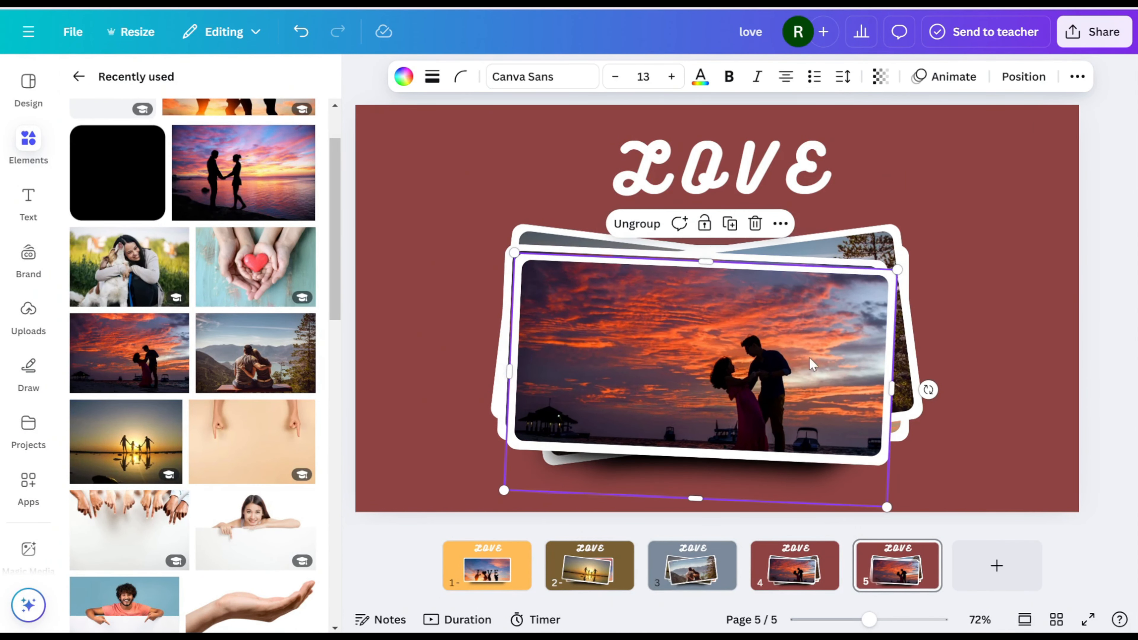
Tilt page 5's new card counterclockwise by slightly less than 9° and center it on top of the card stack.
{"action": "left_click_drag", "start_coordinate": [929, 389], "coordinate": [936, 341]}
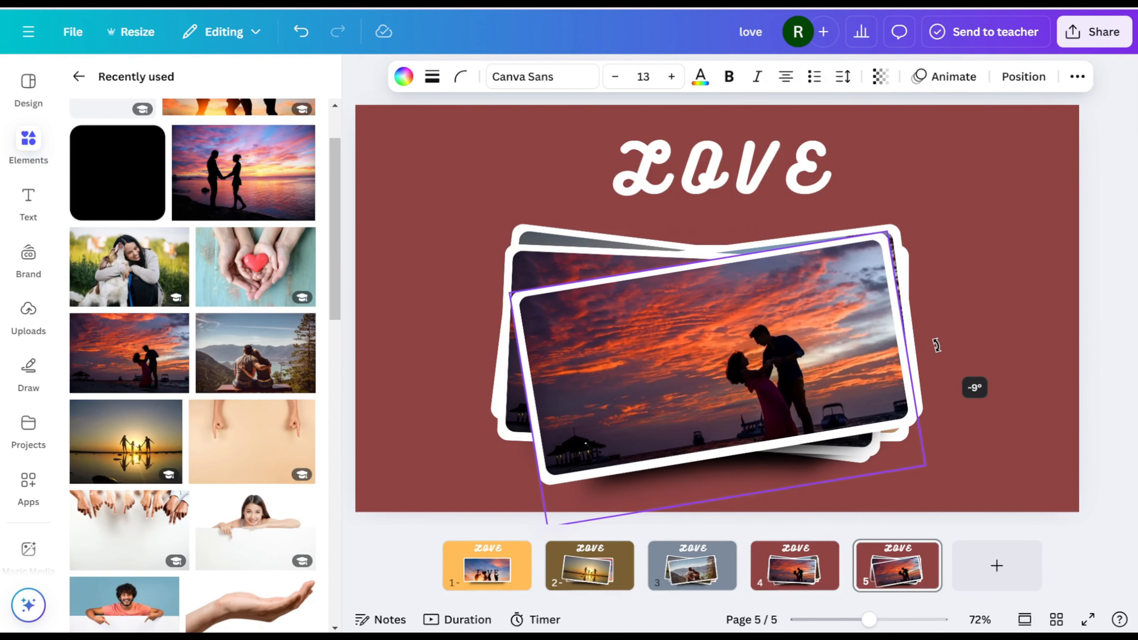
{"action": "left_click_drag", "start_coordinate": [791, 357], "coordinate": [808, 342]}
{"action": "left_click_drag", "start_coordinate": [959, 326], "coordinate": [961, 333]}
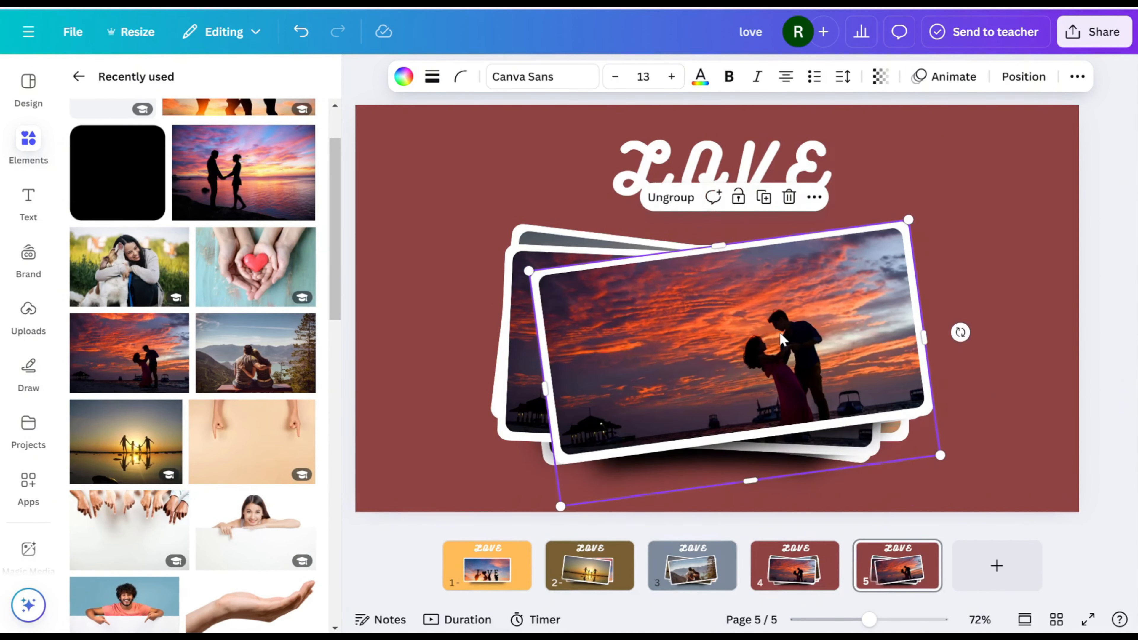
{"action": "mouse_move", "coordinate": [780, 333]}
{"action": "left_mouse_down"}
{"action": "mouse_move", "coordinate": [788, 328]}
{"action": "mouse_move", "coordinate": [769, 334]}
{"action": "left_mouse_up"}
Replace the top card's photo with the hands holding a red heart, and set page 5's background to that picture's coral red photo color.
{"action": "left_click_drag", "start_coordinate": [256, 269], "coordinate": [573, 312]}
{"action": "left_click", "coordinate": [453, 204]}
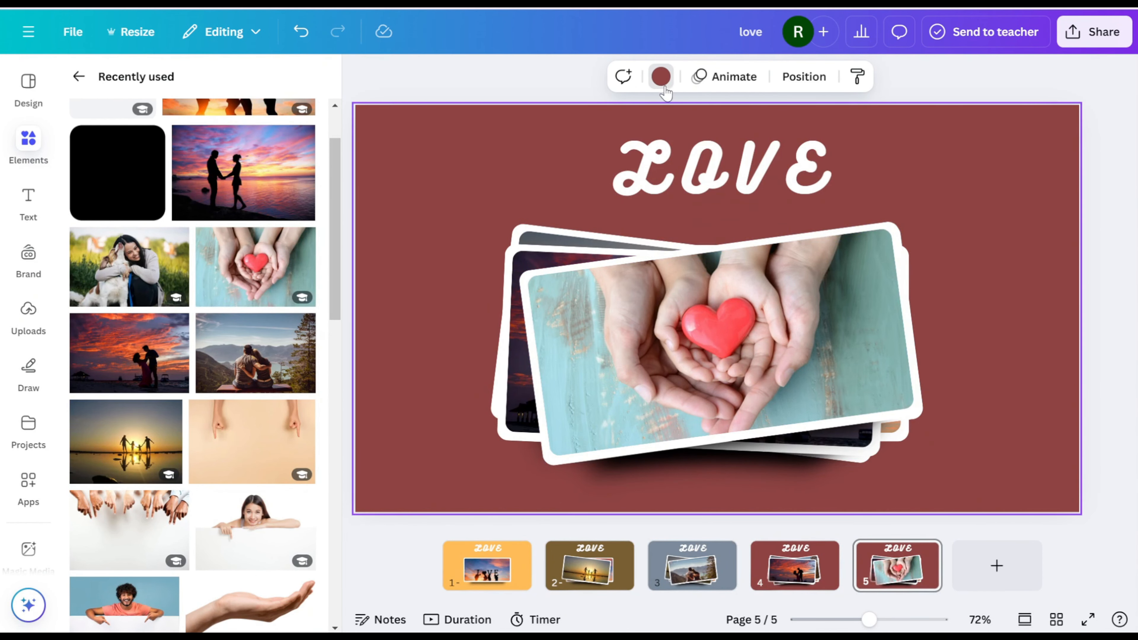
{"action": "left_click", "coordinate": [661, 77]}
{"action": "left_click", "coordinate": [296, 299]}
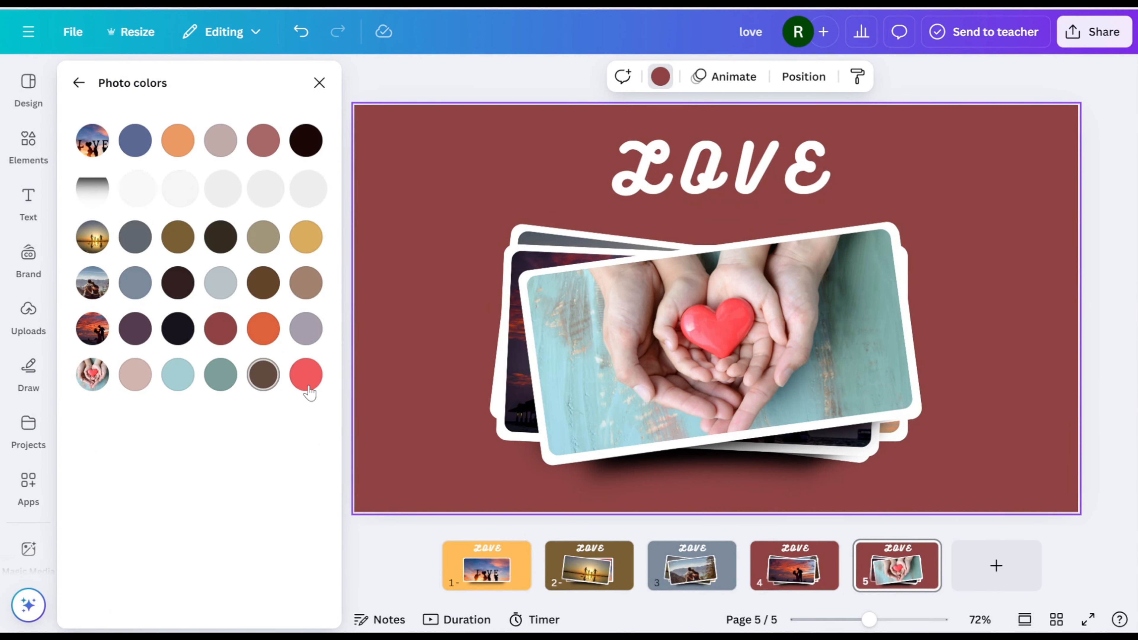
{"action": "left_click", "coordinate": [307, 376]}
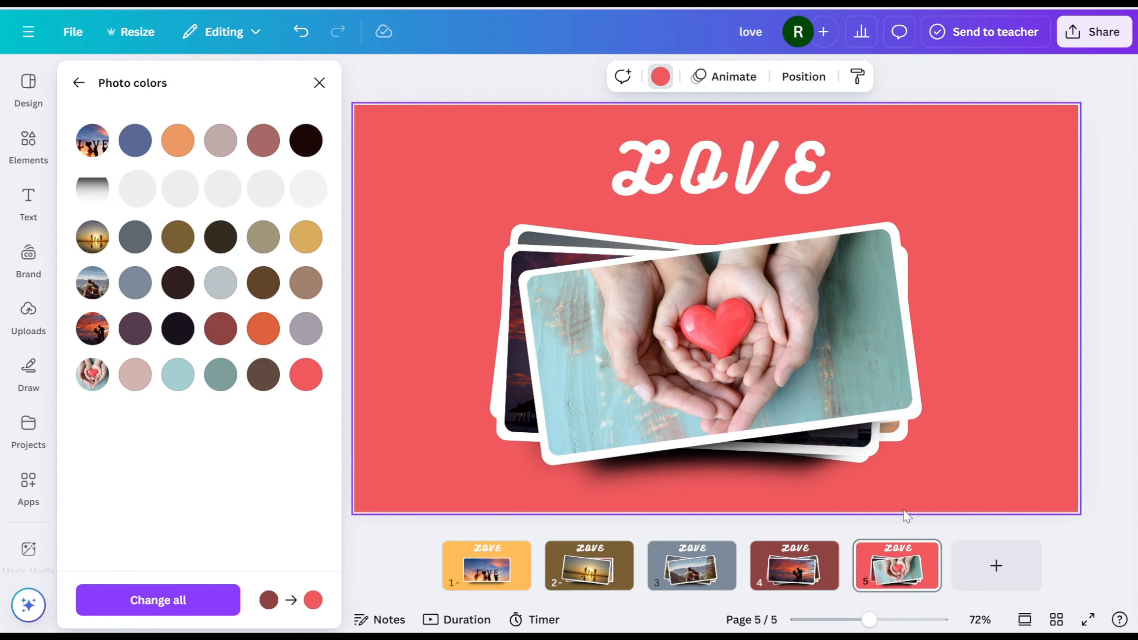
Duplicate page 5 and paste another copy of the heart-in-hands photo card onto page 6.
{"action": "left_click", "coordinate": [923, 555]}
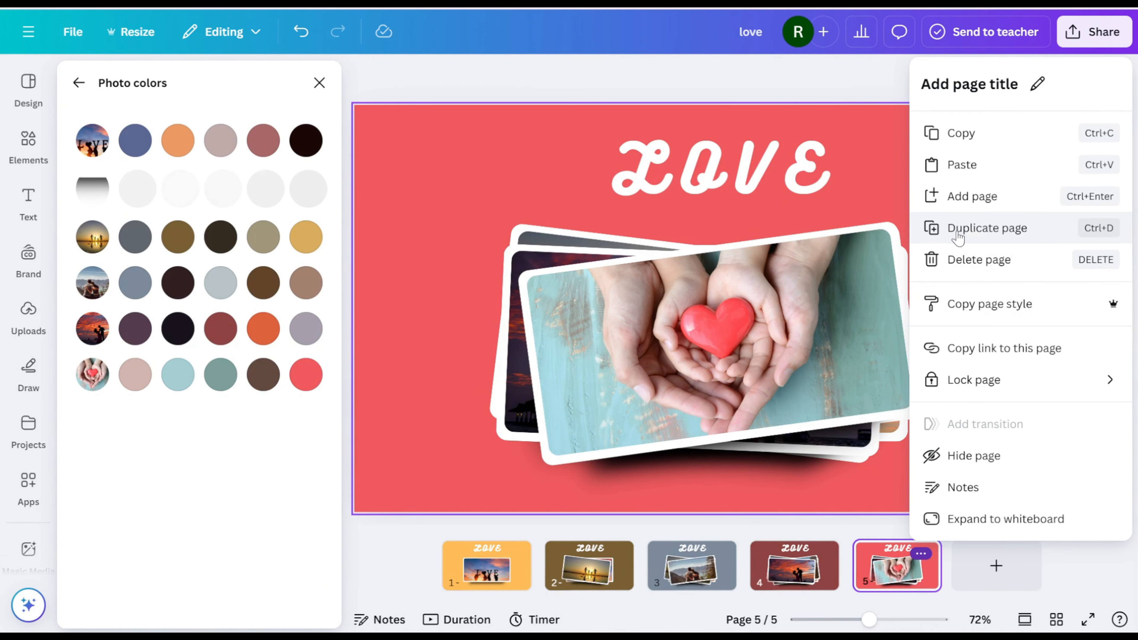
{"action": "left_click", "coordinate": [987, 228]}
{"action": "left_click", "coordinate": [735, 332]}
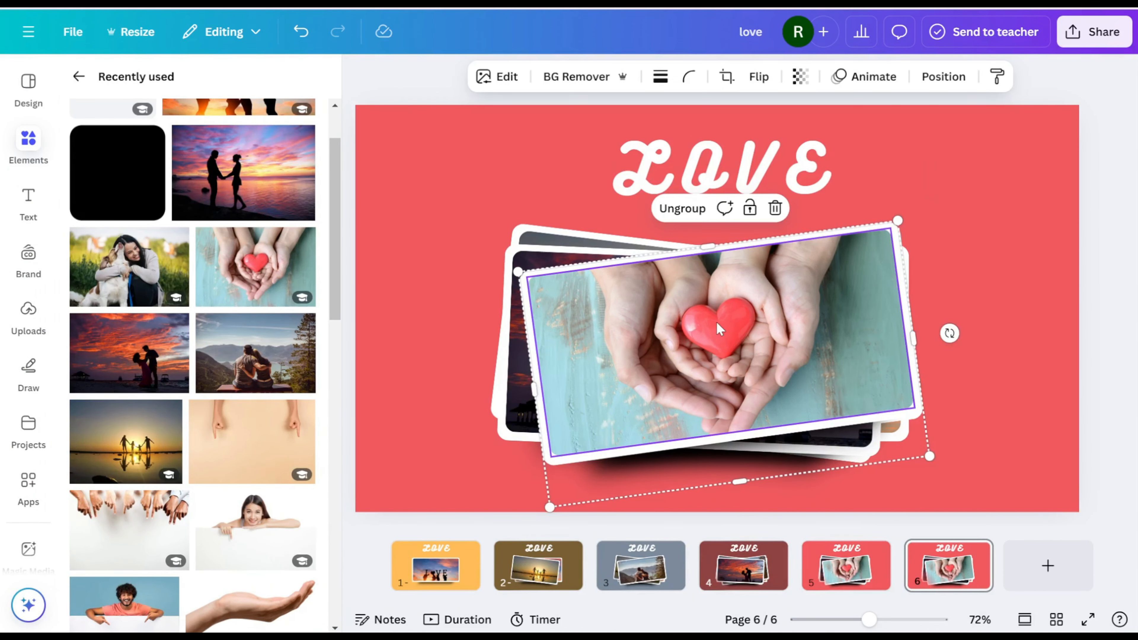
{"action": "right_click", "coordinate": [719, 330]}
{"action": "left_click", "coordinate": [772, 165]}
{"action": "right_click", "coordinate": [603, 213]}
{"action": "left_click", "coordinate": [655, 293]}
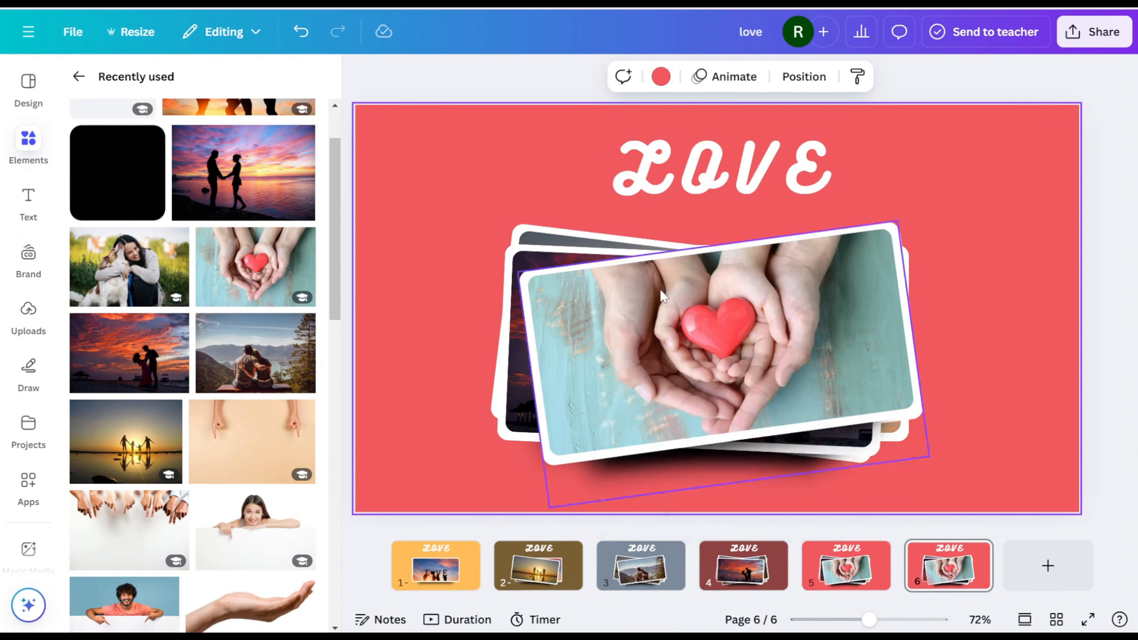
Tilt page 6's new card clockwise to about 5° and position it over the stack, shifted slightly left.
{"action": "left_click_drag", "start_coordinate": [959, 342], "coordinate": [915, 396]}
{"action": "left_click_drag", "start_coordinate": [825, 365], "coordinate": [770, 363]}
{"action": "left_click_drag", "start_coordinate": [895, 397], "coordinate": [902, 389]}
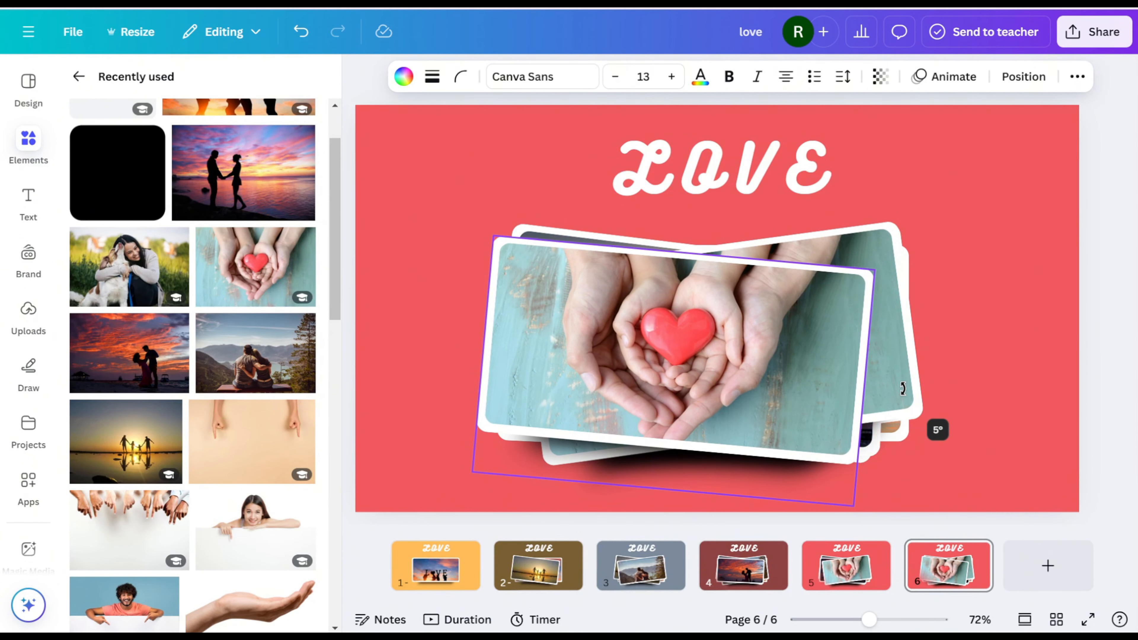
{"action": "left_click_drag", "start_coordinate": [796, 374], "coordinate": [807, 381]}
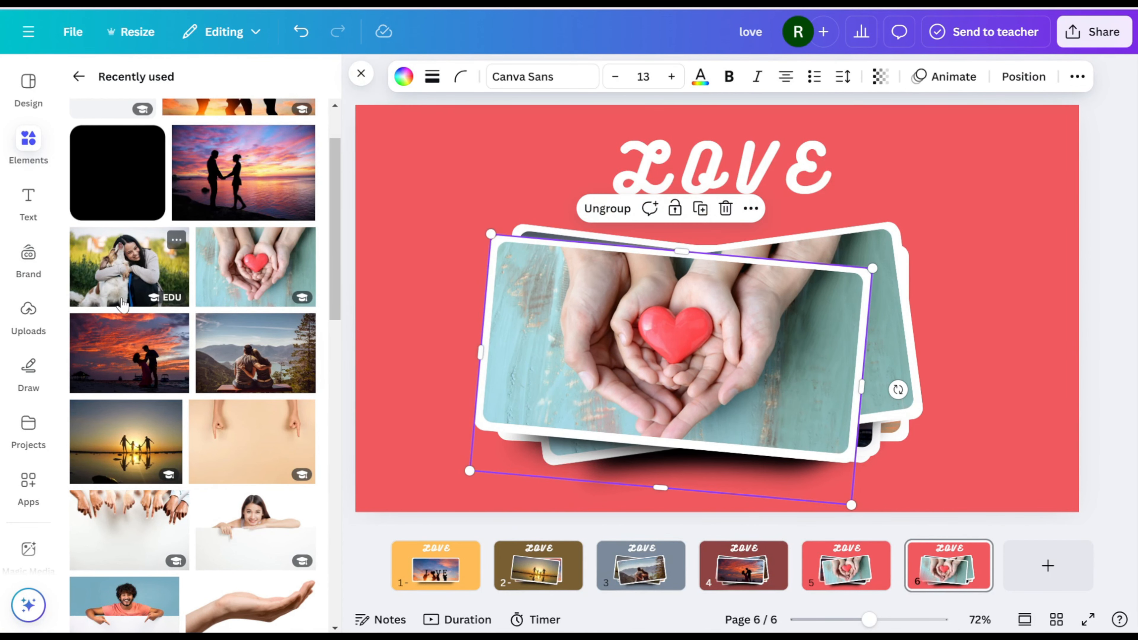
Replace the top card's photo with the woman hugging a dog, and set page 6's background to that picture's dark green photo color.
{"action": "left_click_drag", "start_coordinate": [129, 345], "coordinate": [683, 336]}
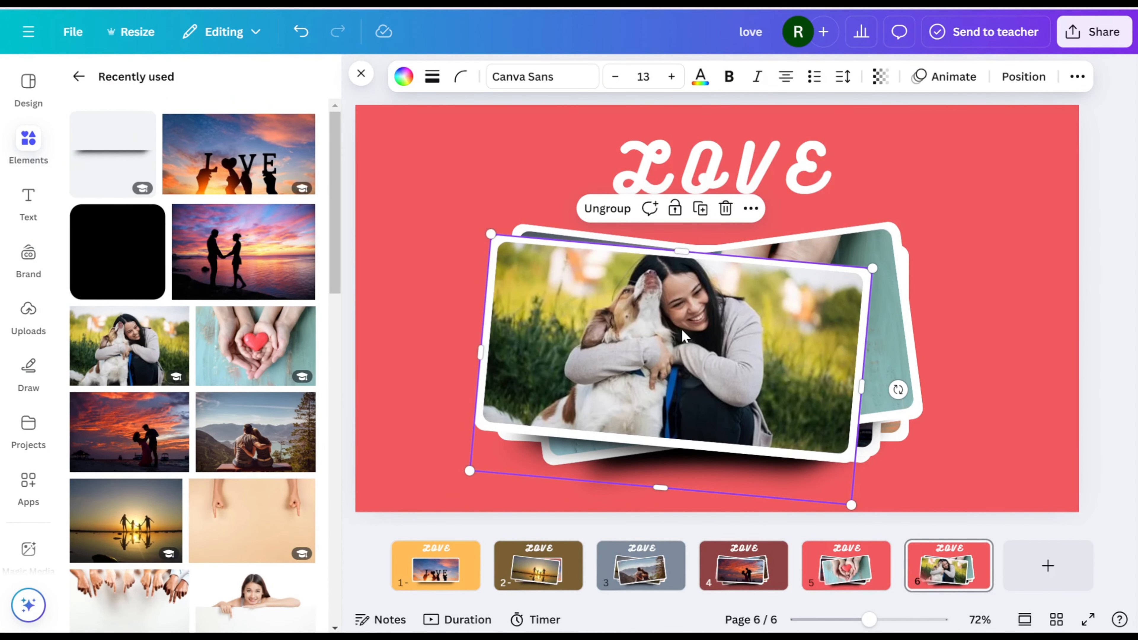
{"action": "left_click", "coordinate": [385, 169]}
{"action": "left_click", "coordinate": [660, 76]}
{"action": "left_click", "coordinate": [297, 338]}
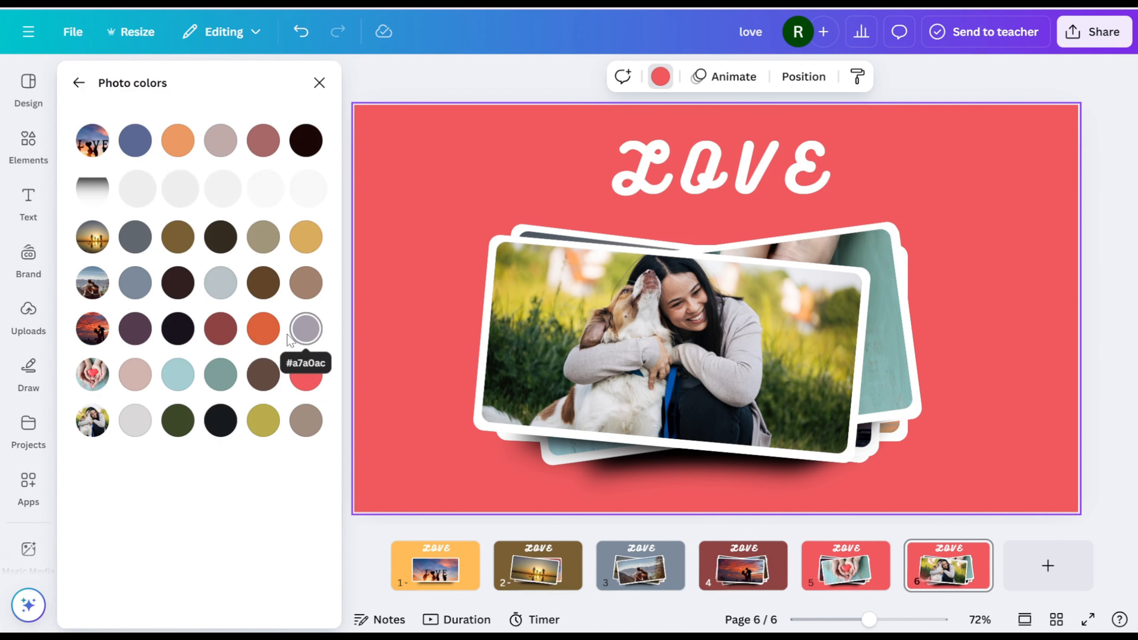
{"action": "left_click", "coordinate": [260, 423]}
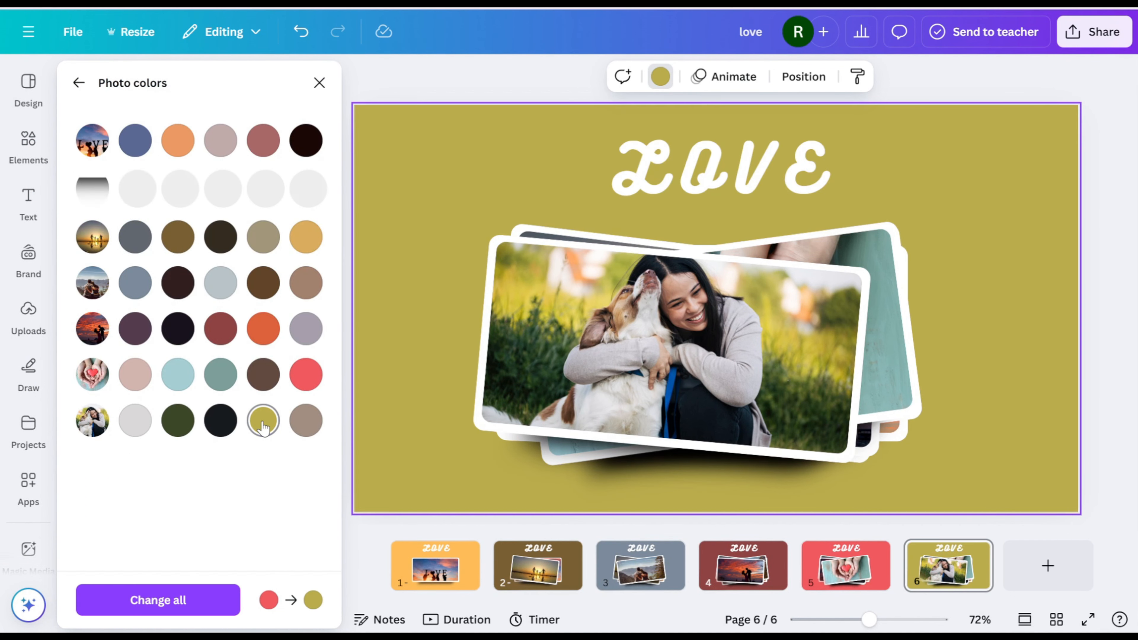
{"action": "left_click", "coordinate": [188, 432]}
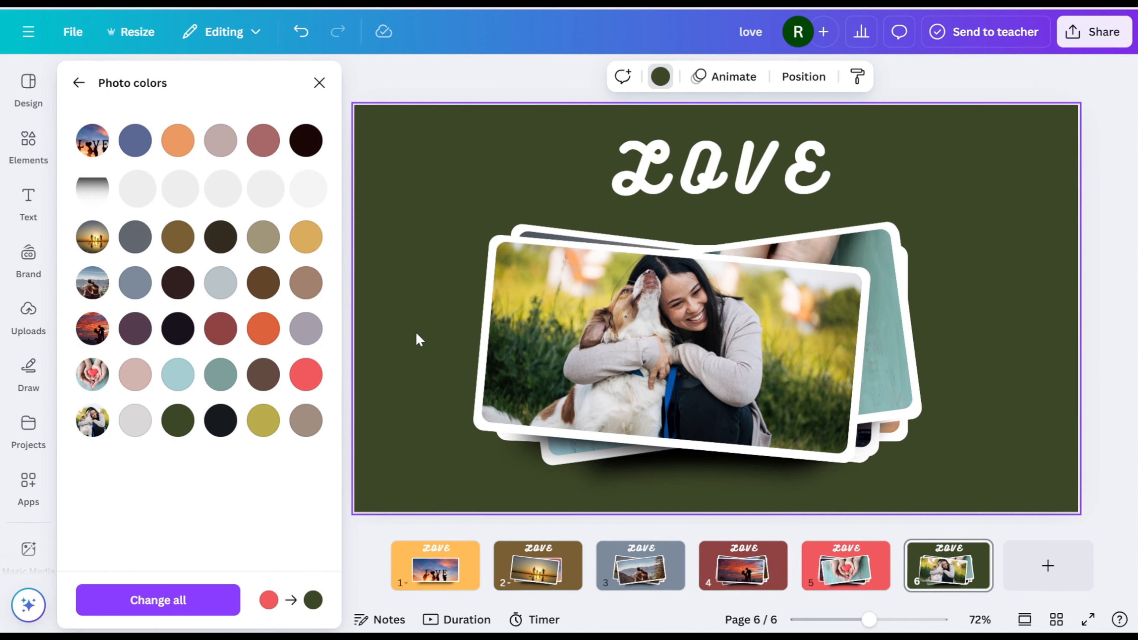
Duplicate page 6 and paste another copy of the woman-and-dog photo card onto page 7.
{"action": "right_click", "coordinate": [968, 566]}
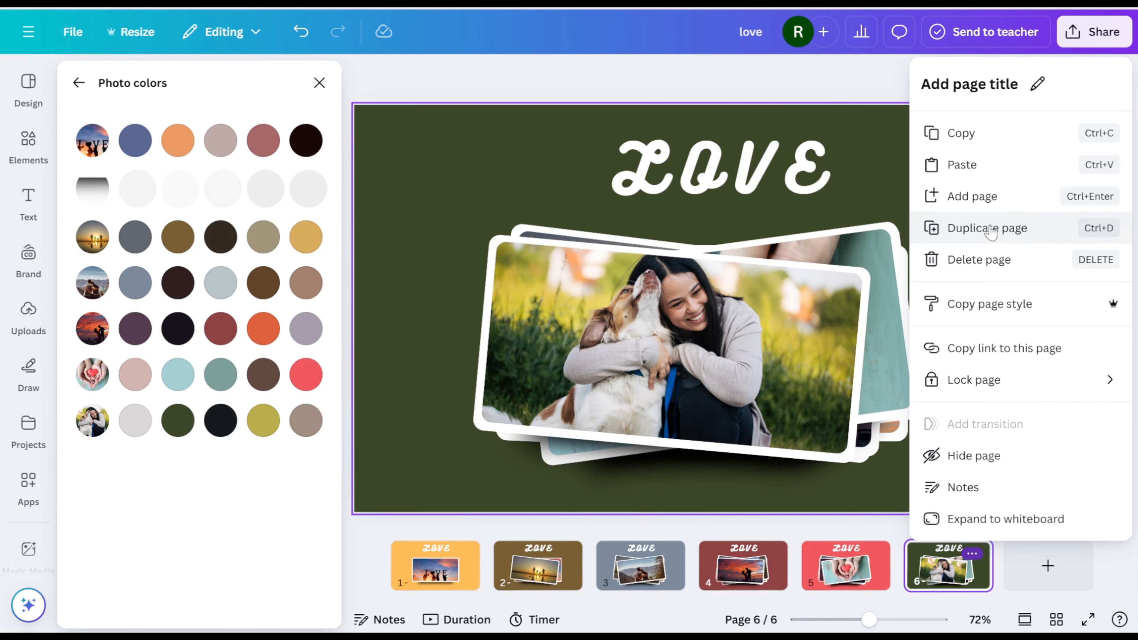
{"action": "left_click", "coordinate": [963, 227]}
{"action": "left_click", "coordinate": [795, 432]}
{"action": "right_click", "coordinate": [700, 323]}
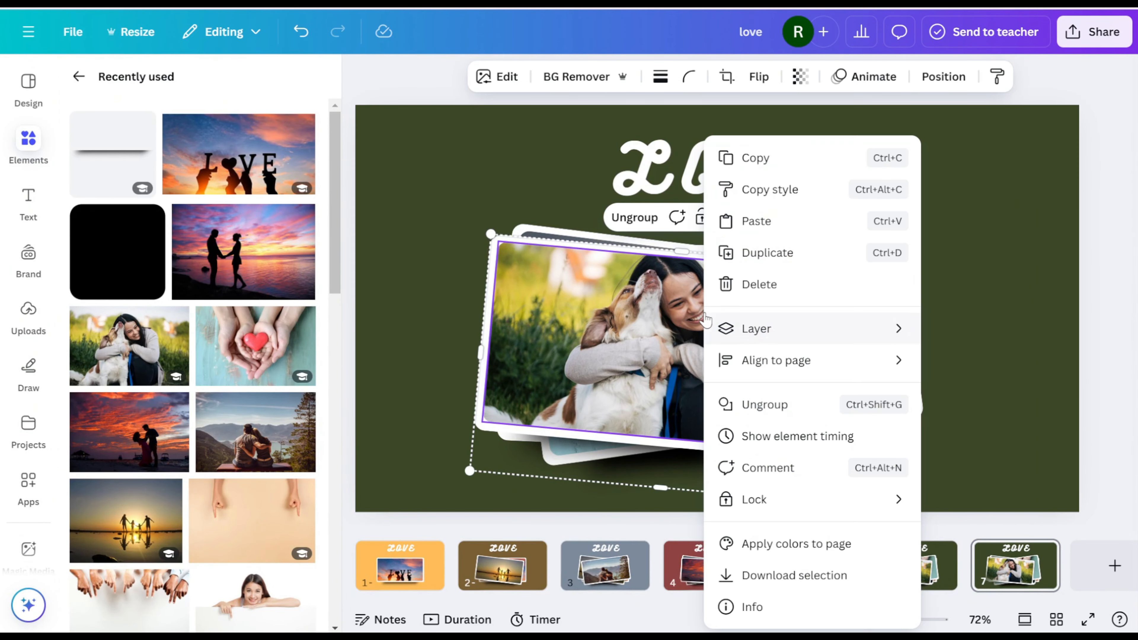
{"action": "left_click", "coordinate": [764, 162]}
{"action": "right_click", "coordinate": [564, 212]}
{"action": "left_click", "coordinate": [621, 302]}
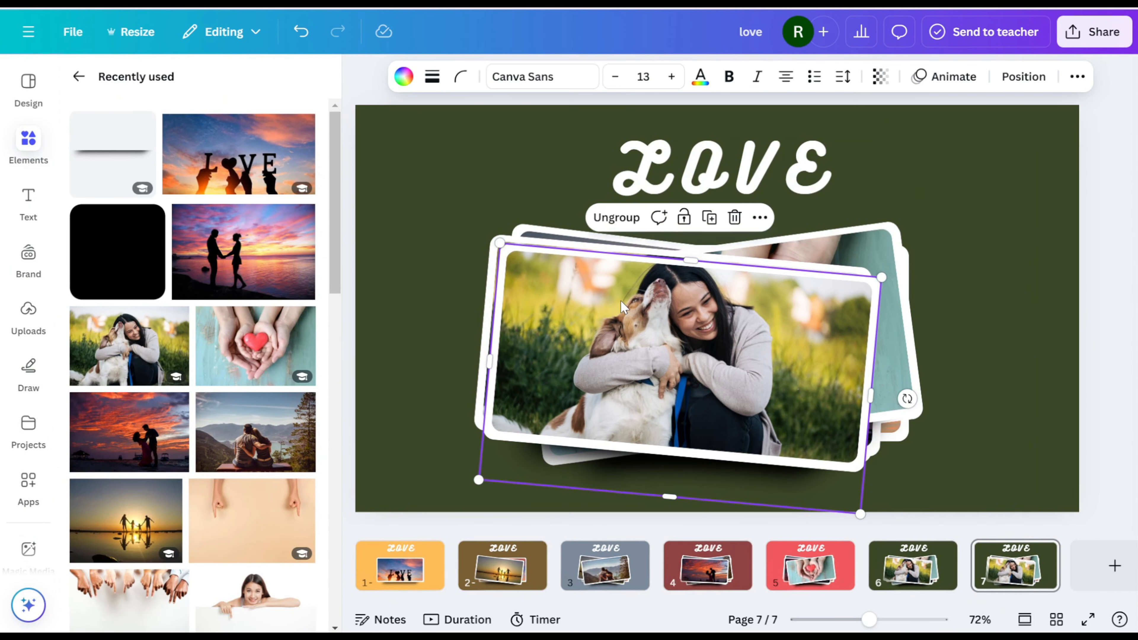
Tilt the new card counterclockwise on top of the stack and replace its photo with the couple holding hands by the sea at sunset.
{"action": "left_click_drag", "start_coordinate": [904, 399], "coordinate": [905, 355]}
{"action": "left_click_drag", "start_coordinate": [713, 367], "coordinate": [741, 359]}
{"action": "left_click_drag", "start_coordinate": [289, 287], "coordinate": [689, 356]}
Change page 7's background to the dark purple photo color taken from the seaside sunset couple picture.
{"action": "left_click", "coordinate": [425, 265]}
{"action": "left_click", "coordinate": [661, 77]}
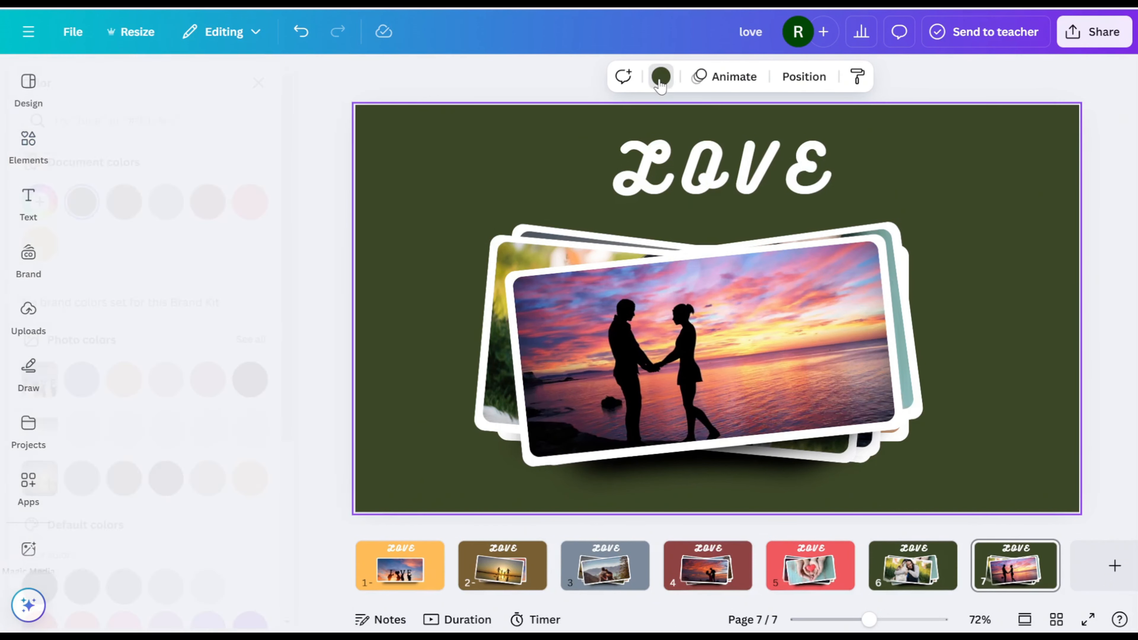
{"action": "left_click", "coordinate": [296, 337]}
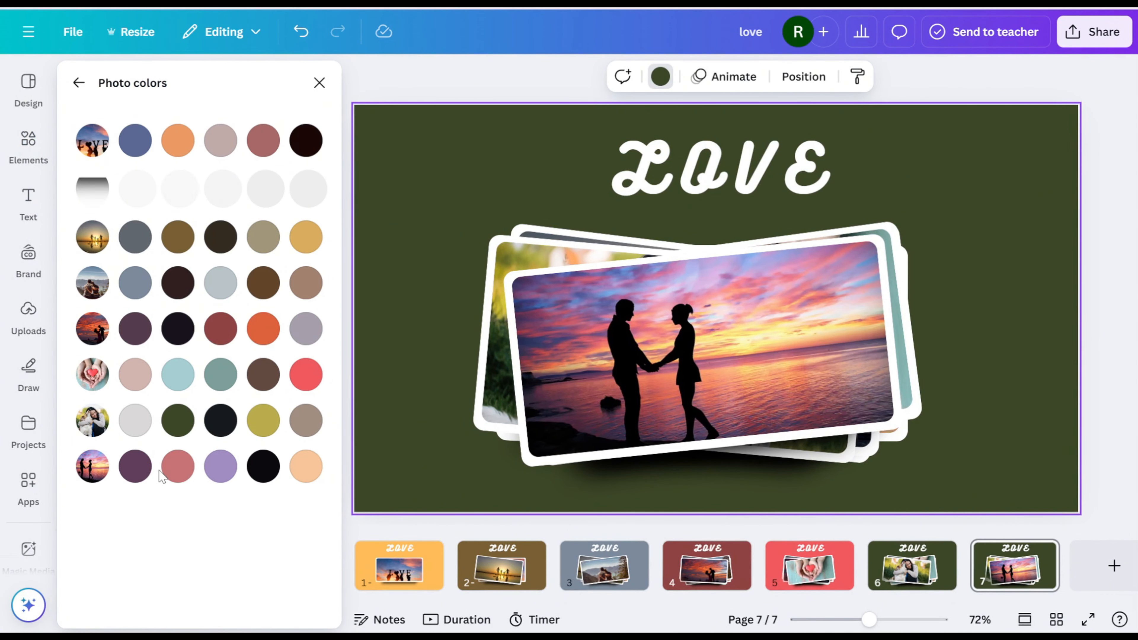
{"action": "left_click", "coordinate": [135, 466]}
{"action": "left_click", "coordinate": [184, 473]}
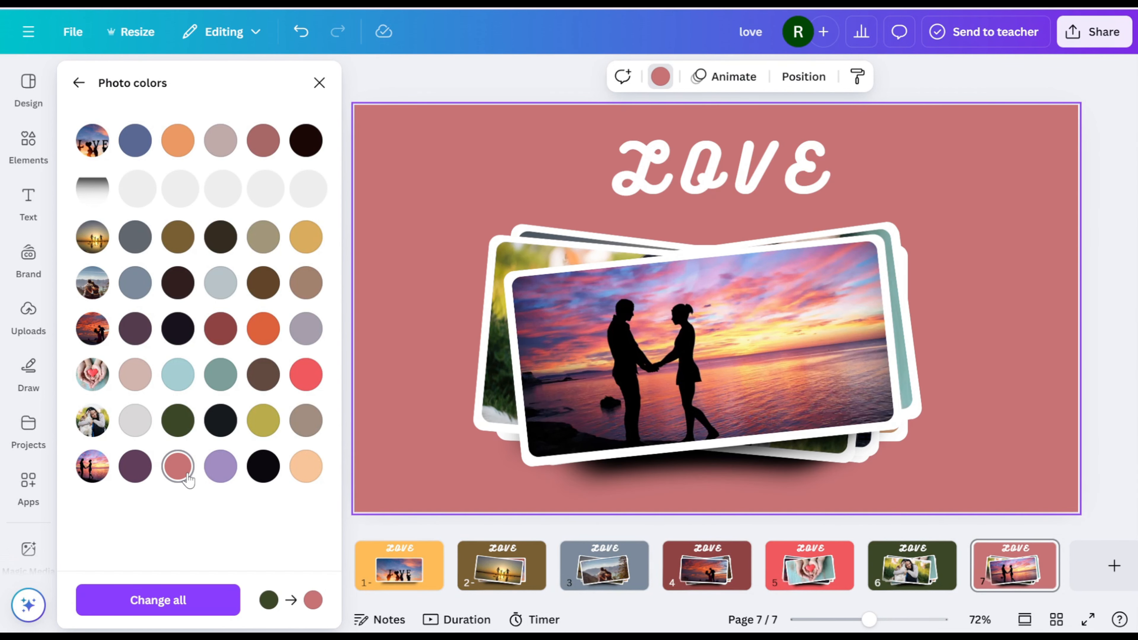
{"action": "left_click", "coordinate": [220, 466]}
{"action": "left_click", "coordinate": [134, 466]}
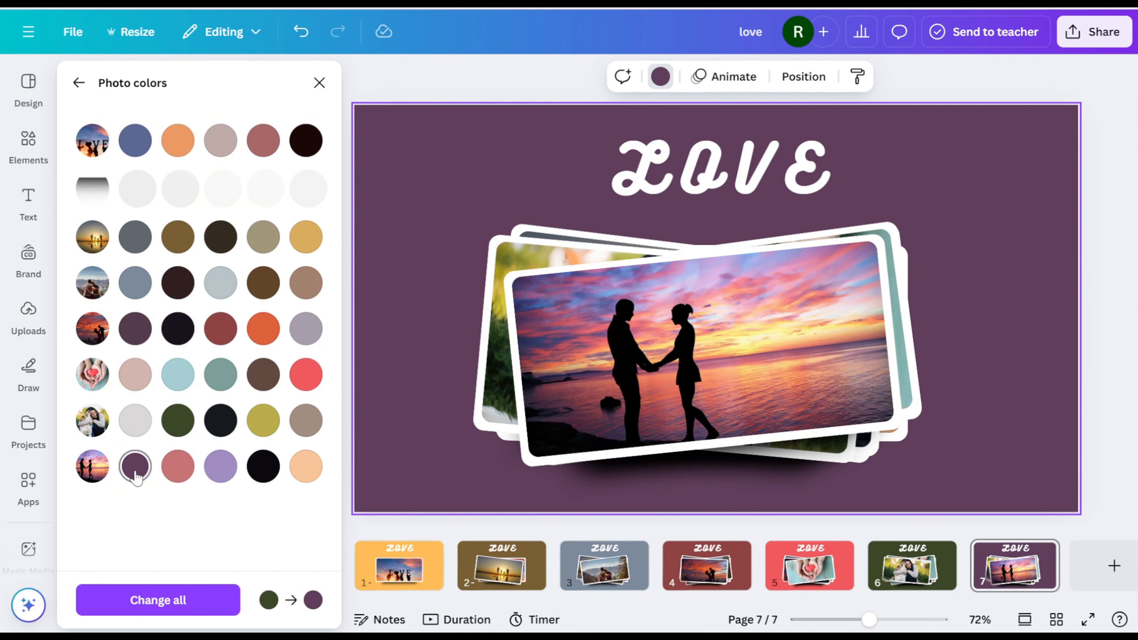
Apply the Scrapbook animation to the LOVE-letters photo card on page 1, playing it only on enter.
{"action": "left_click", "coordinate": [412, 179]}
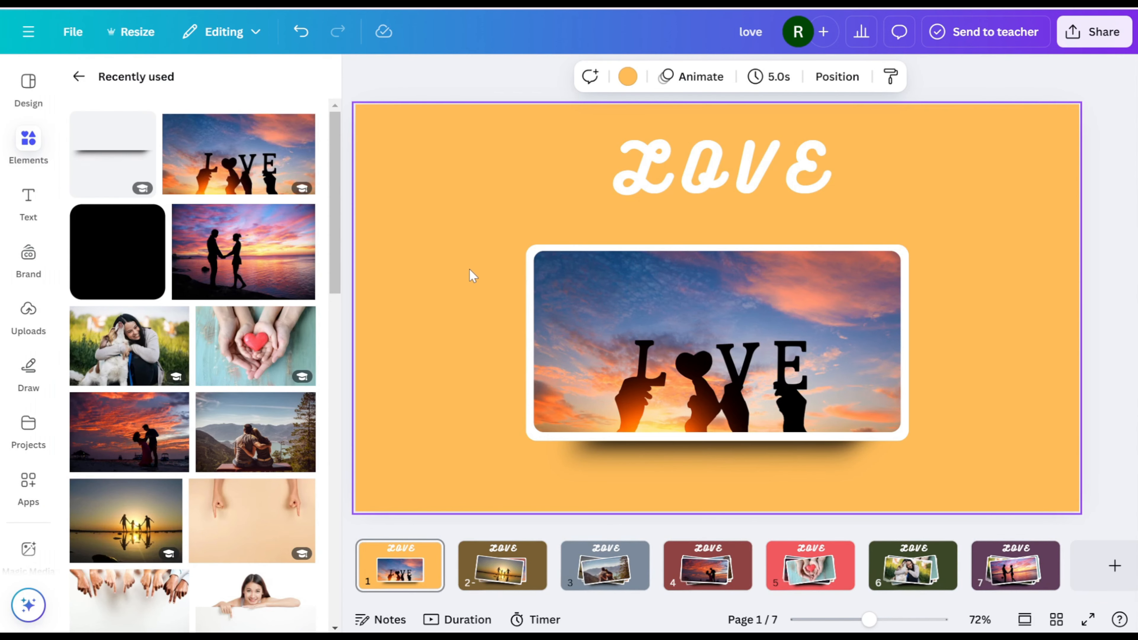
{"action": "left_click_drag", "start_coordinate": [456, 262], "coordinate": [686, 468]}
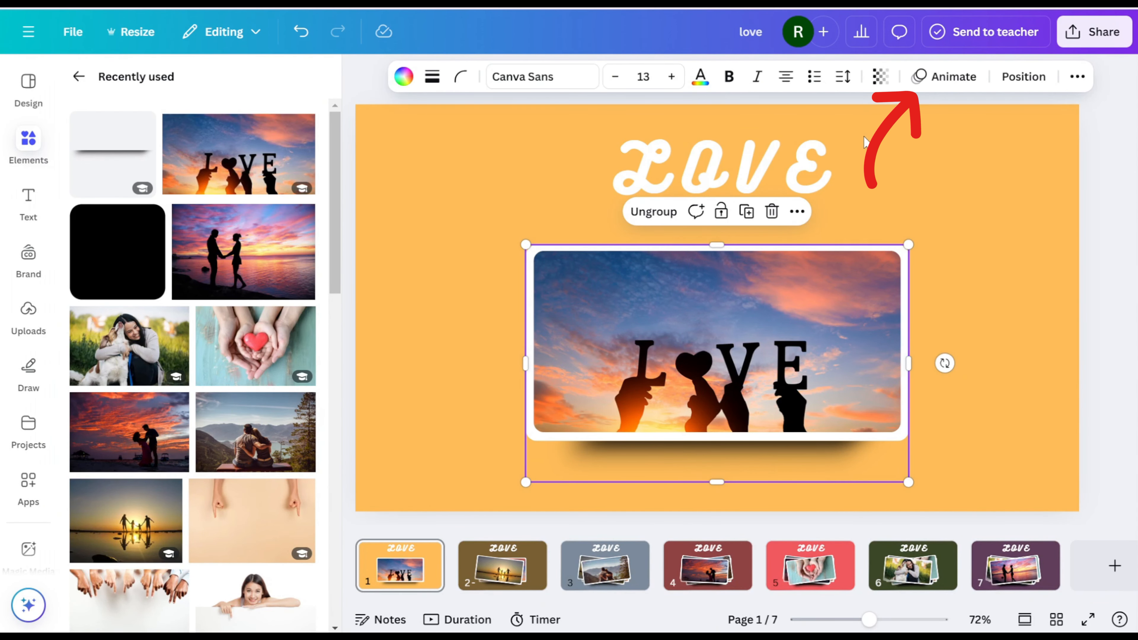
{"action": "left_click", "coordinate": [946, 77]}
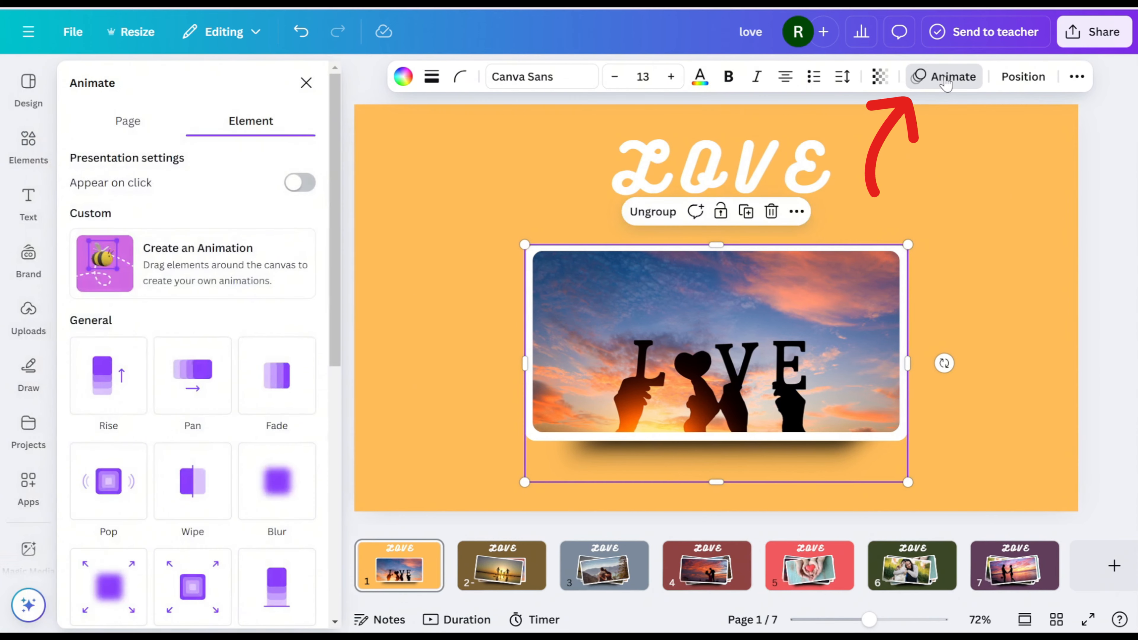
{"action": "scroll", "coordinate": [318, 442], "scroll_direction": "down", "scroll_amount": 8}
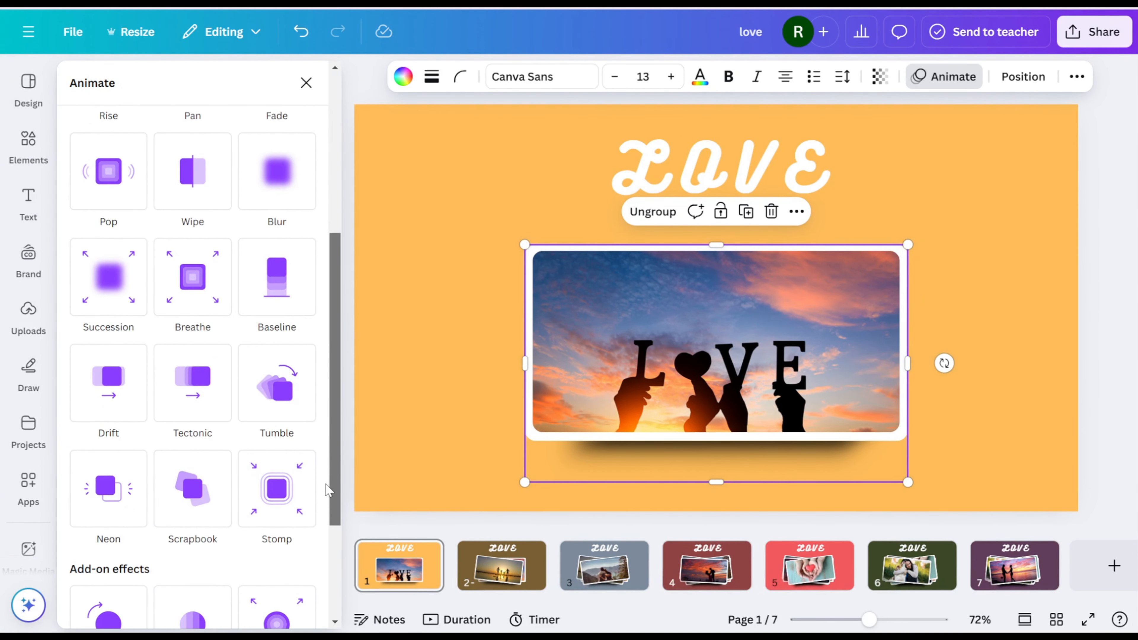
{"action": "left_click", "coordinate": [189, 424]}
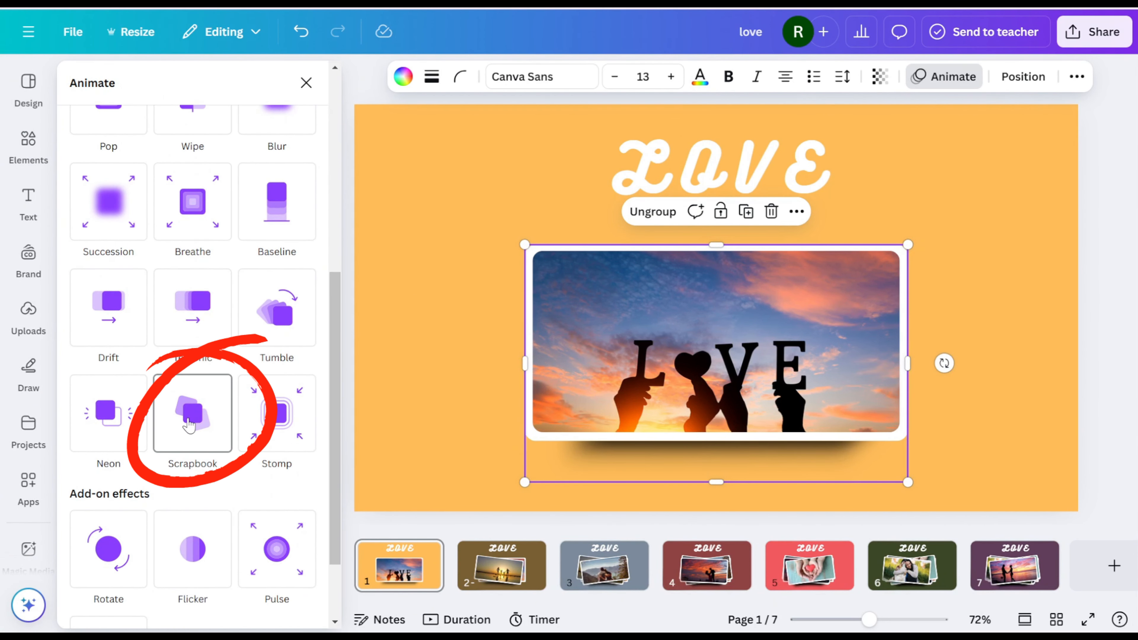
{"action": "left_click", "coordinate": [189, 424]}
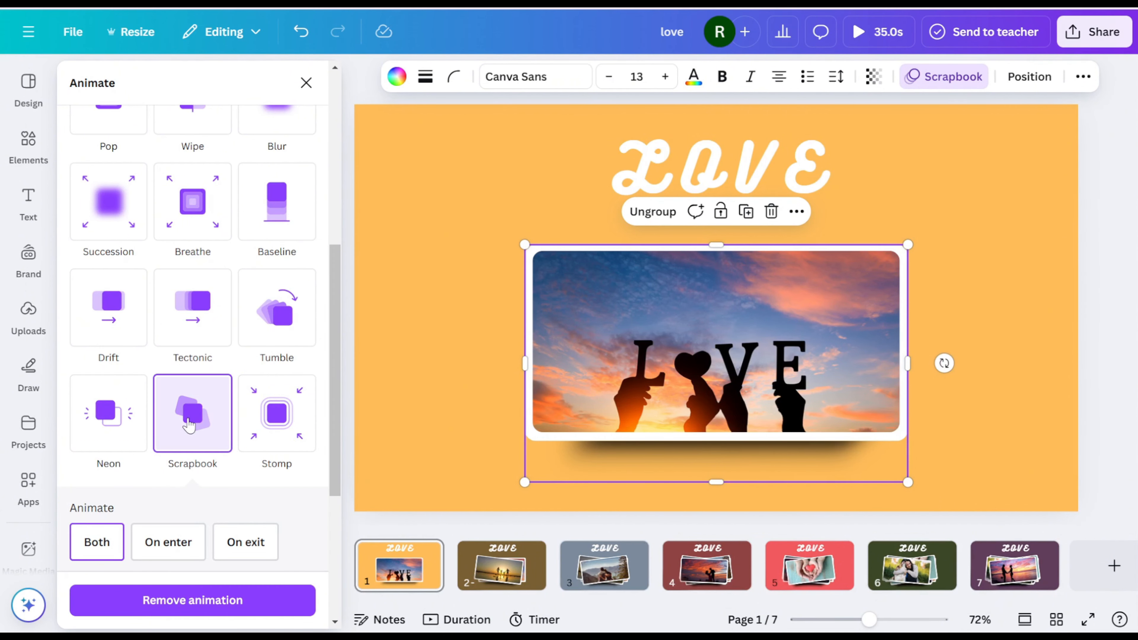
{"action": "scroll", "coordinate": [189, 424], "scroll_direction": "down", "scroll_amount": 2}
{"action": "left_click", "coordinate": [170, 466]}
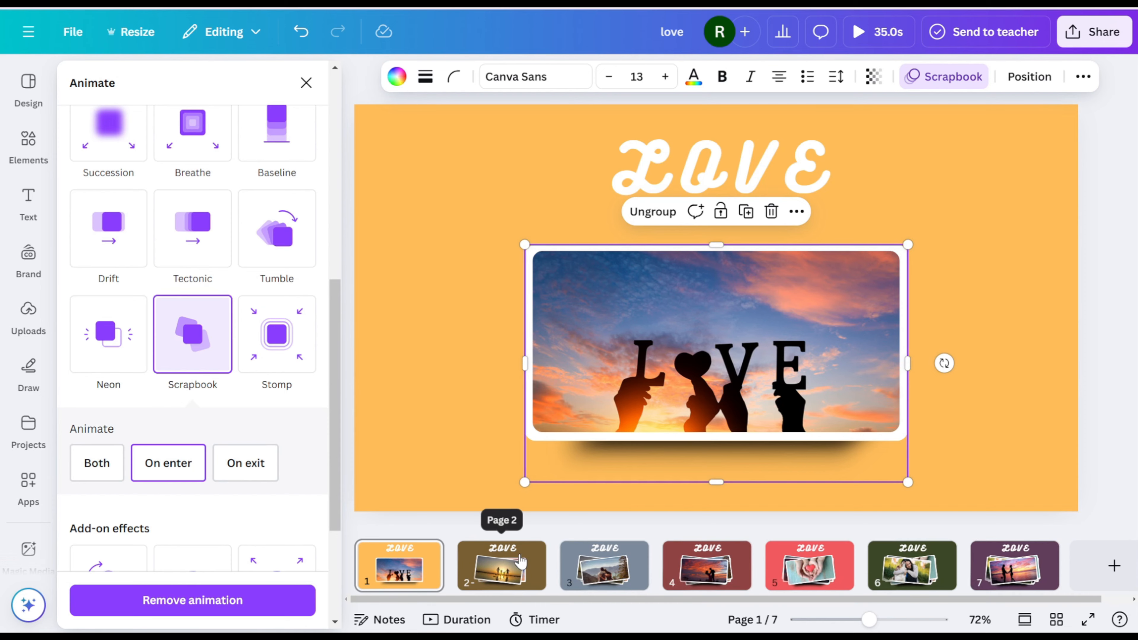
Animate page 2's top card, the family silhouette at sunset, with Scrapbook on enter only.
{"action": "left_click", "coordinate": [472, 555]}
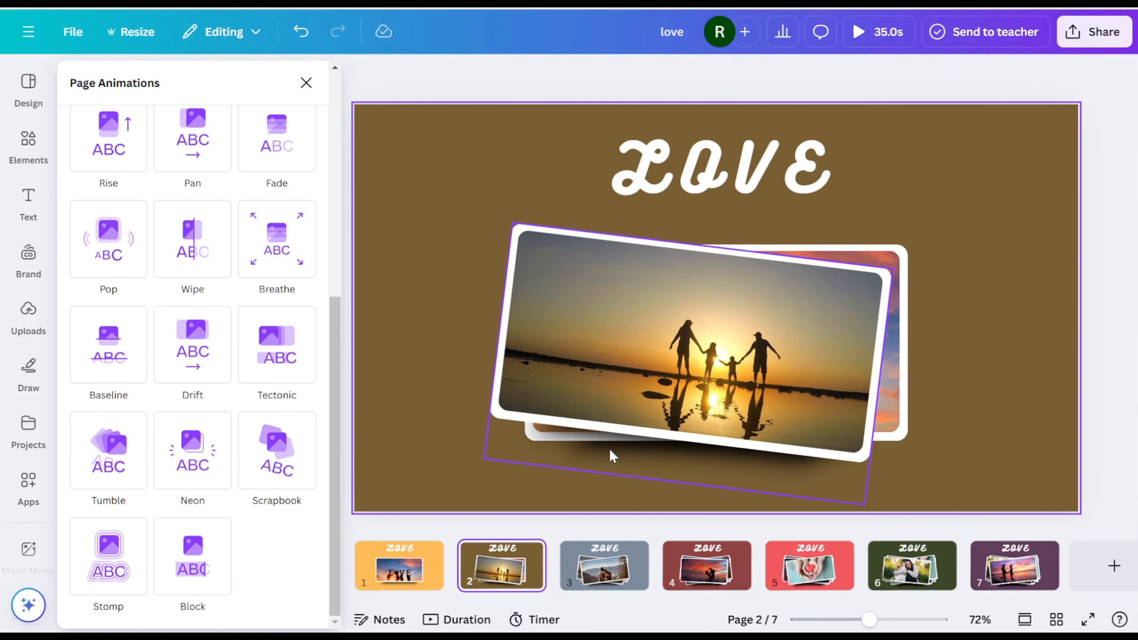
{"action": "left_click", "coordinate": [492, 452]}
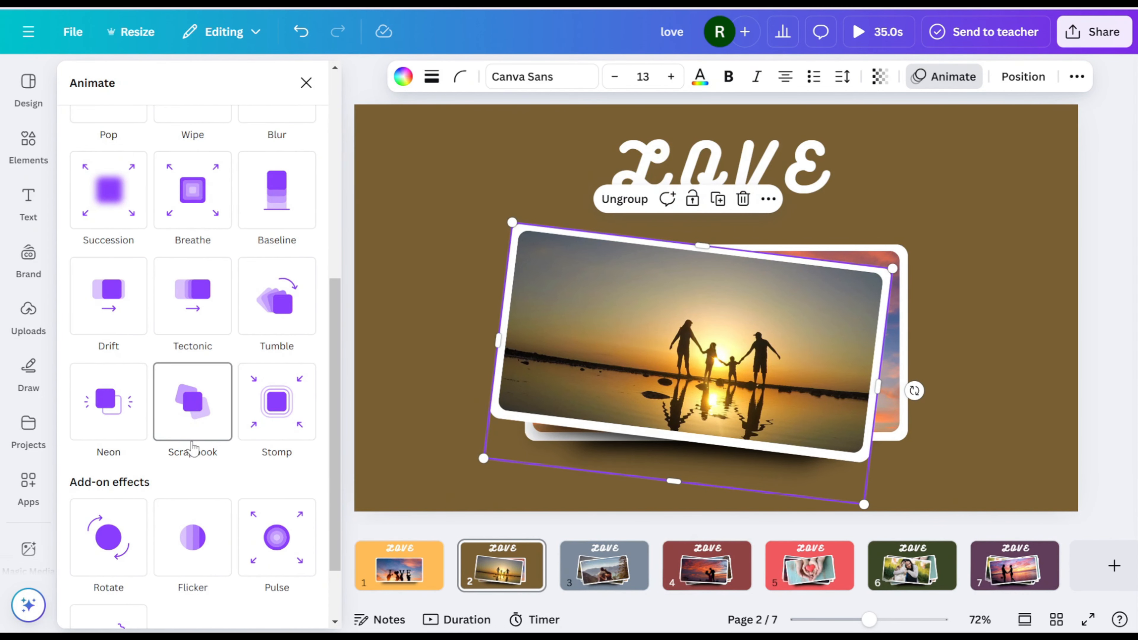
{"action": "left_click", "coordinate": [197, 411]}
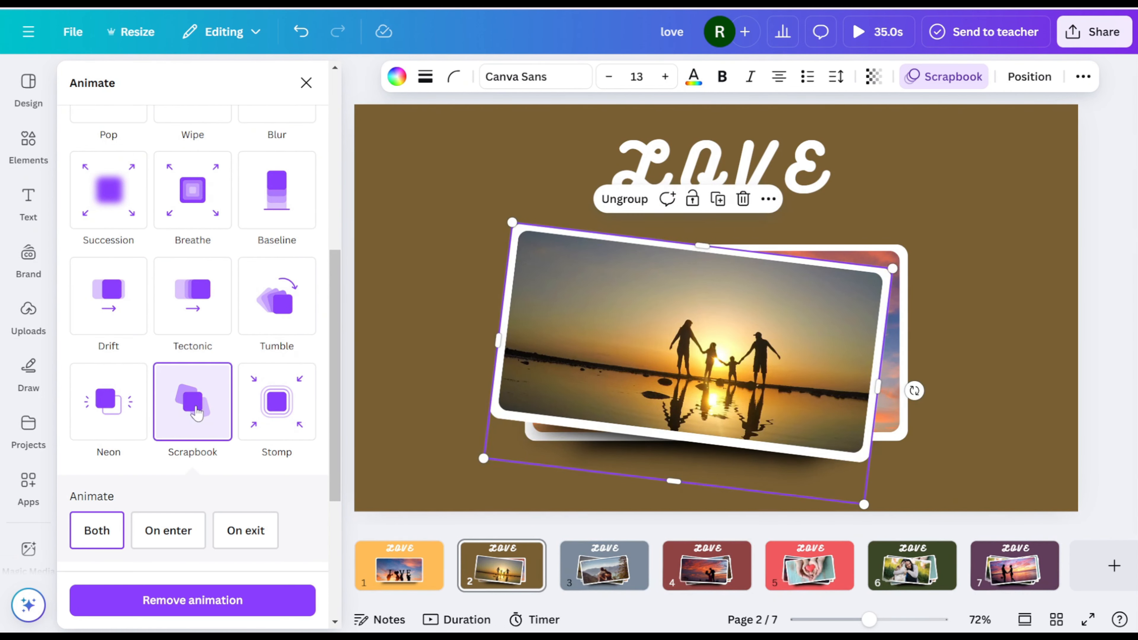
{"action": "left_click", "coordinate": [168, 535]}
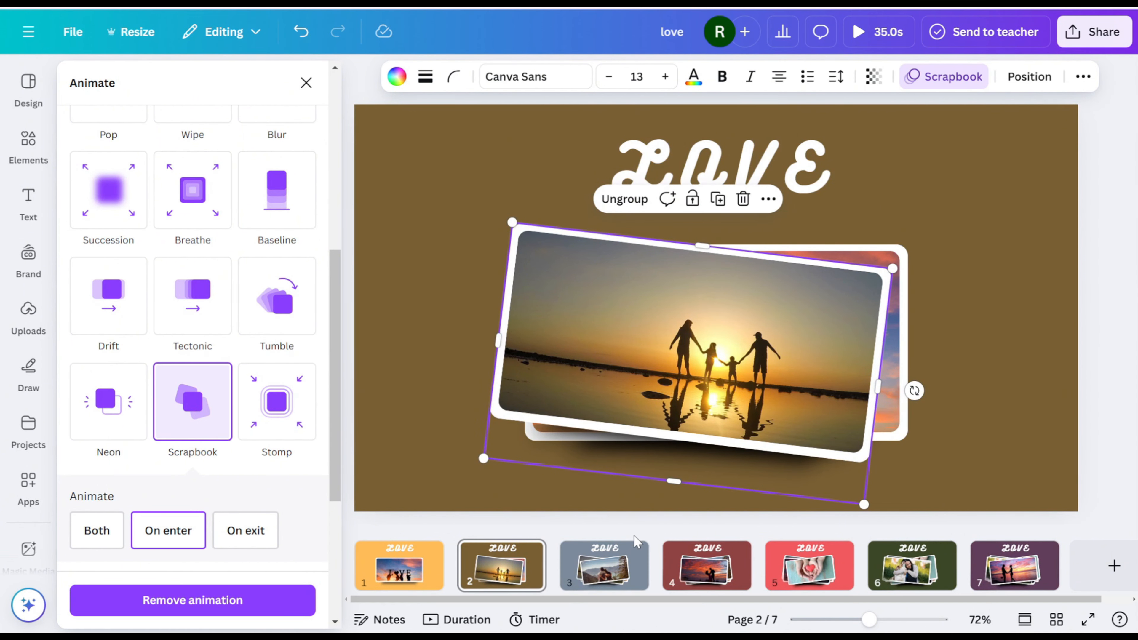
Select the whole top card group of the couple facing the mountains on page 3 and give it the Scrapbook animation on enter only.
{"action": "left_click", "coordinate": [606, 575]}
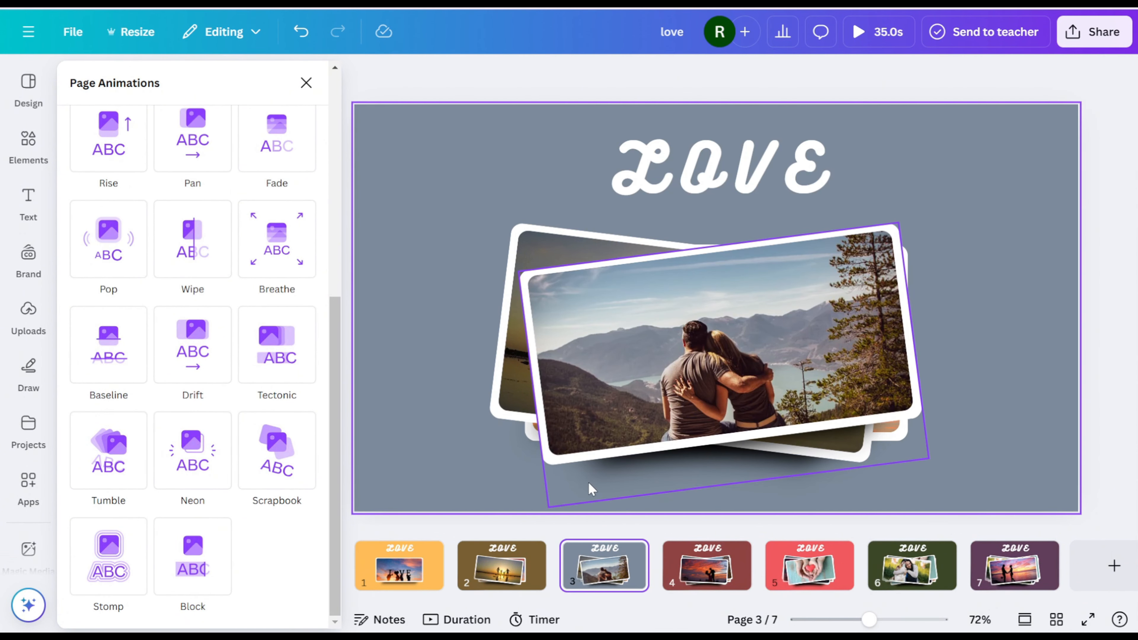
{"action": "left_click", "coordinate": [569, 488]}
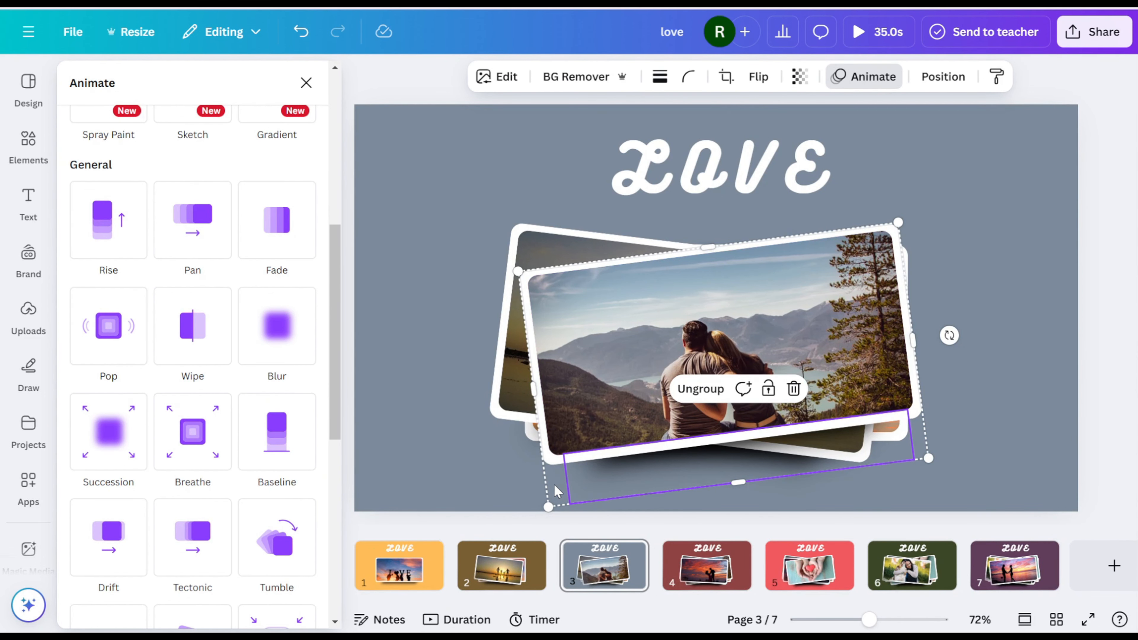
{"action": "left_click", "coordinate": [511, 482]}
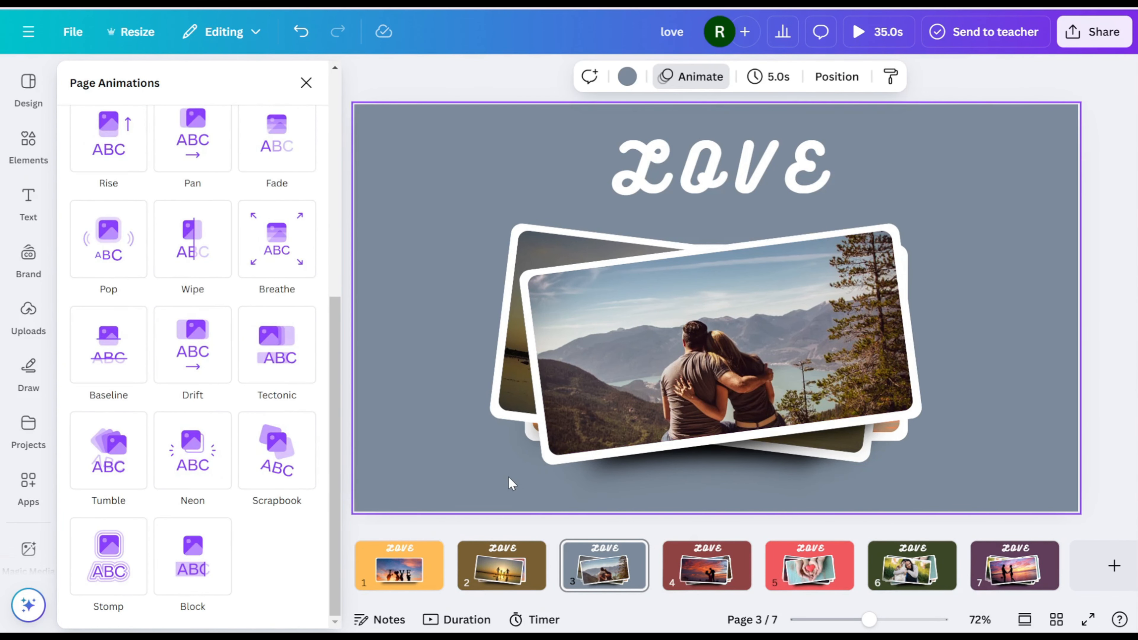
{"action": "left_click", "coordinate": [556, 483]}
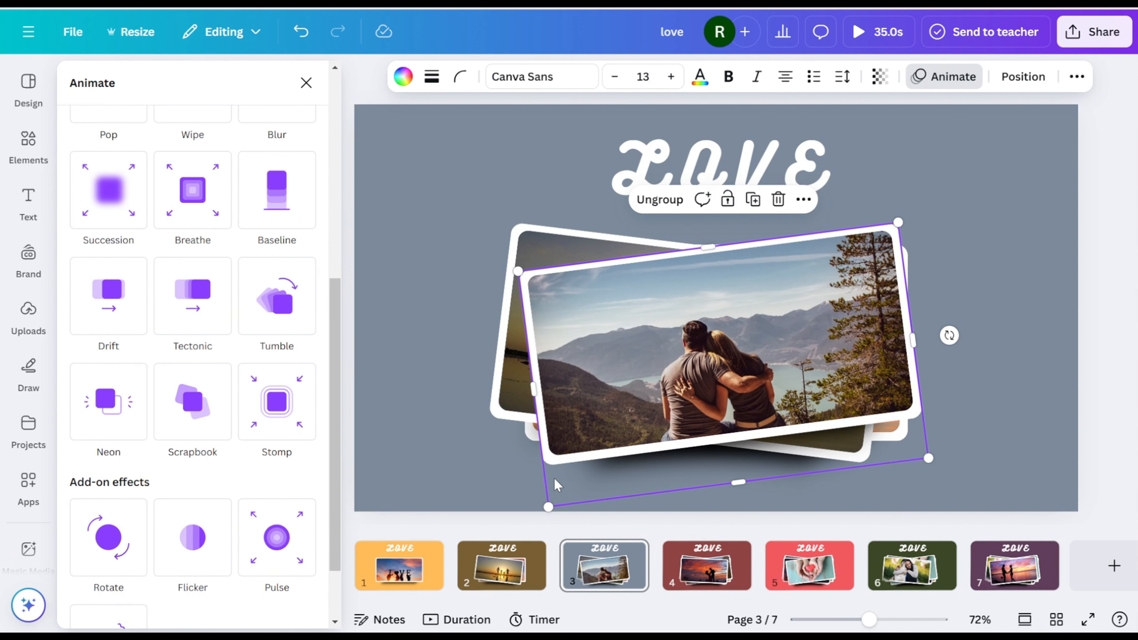
{"action": "left_click", "coordinate": [189, 417]}
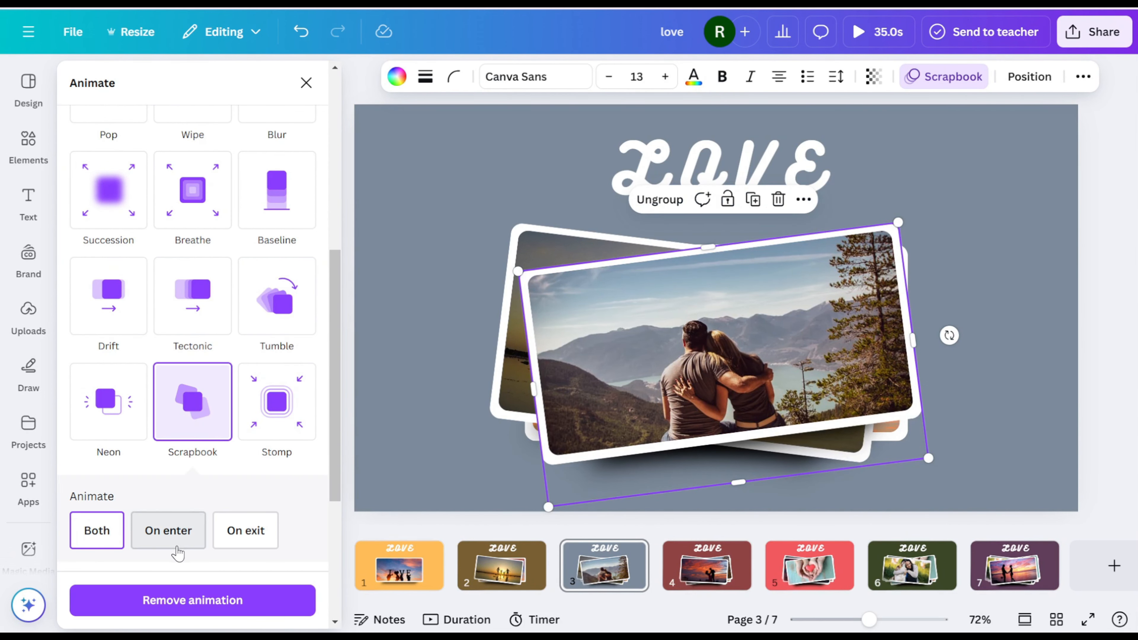
{"action": "left_click", "coordinate": [175, 553]}
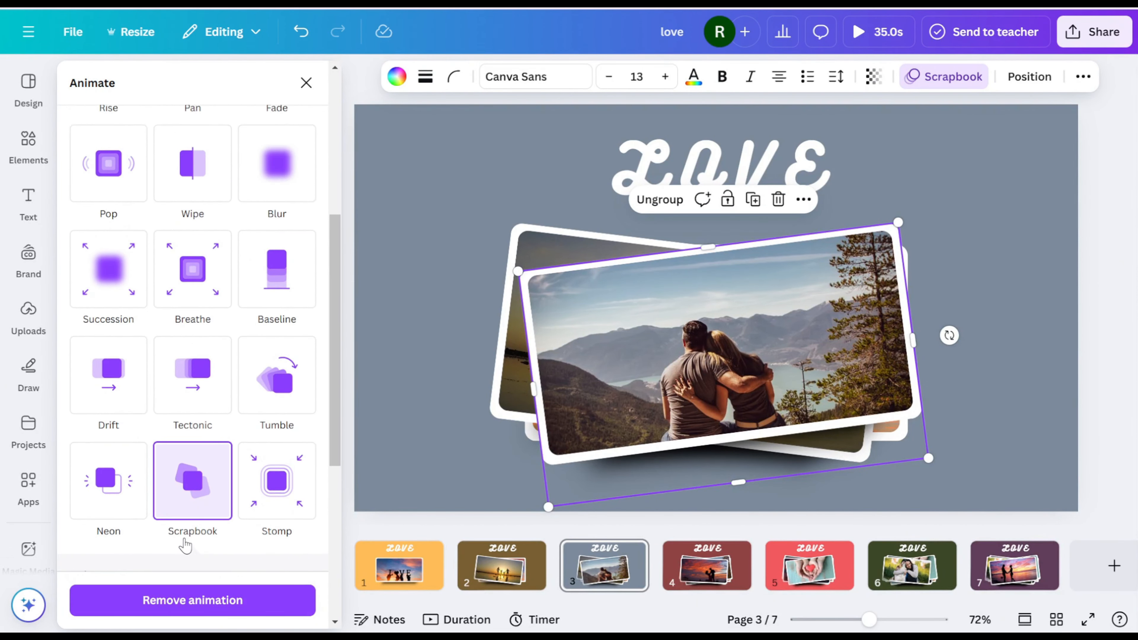
Give page 4's top card with the dancing couple under a red sky the Scrapbook animation, on enter only.
{"action": "left_click", "coordinate": [706, 578]}
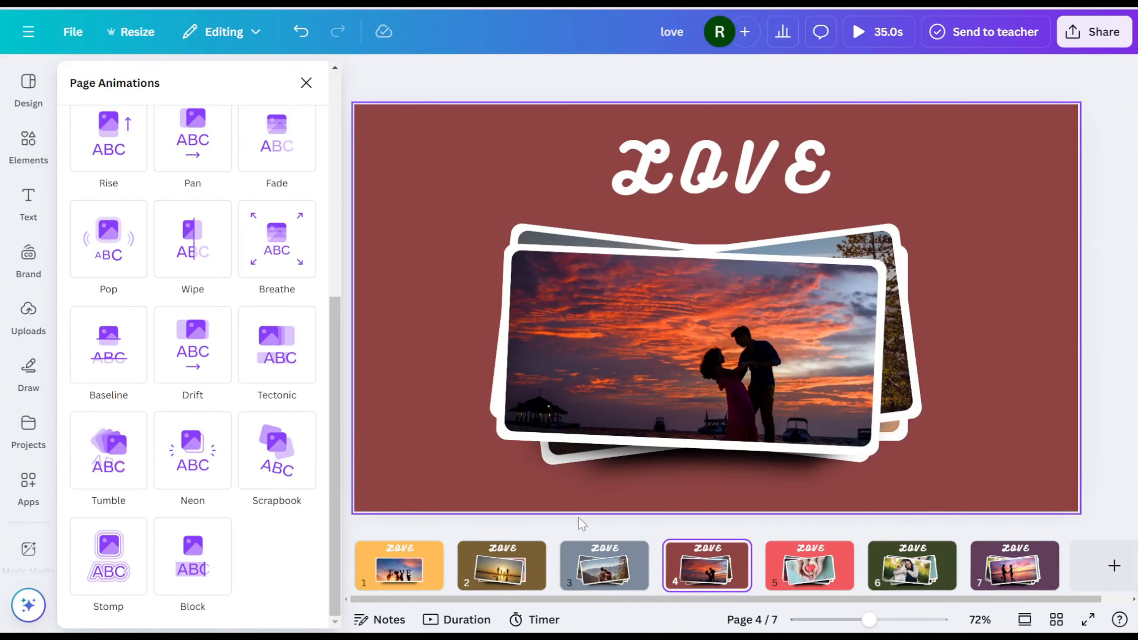
{"action": "left_click", "coordinate": [504, 465]}
{"action": "left_click", "coordinate": [184, 415]}
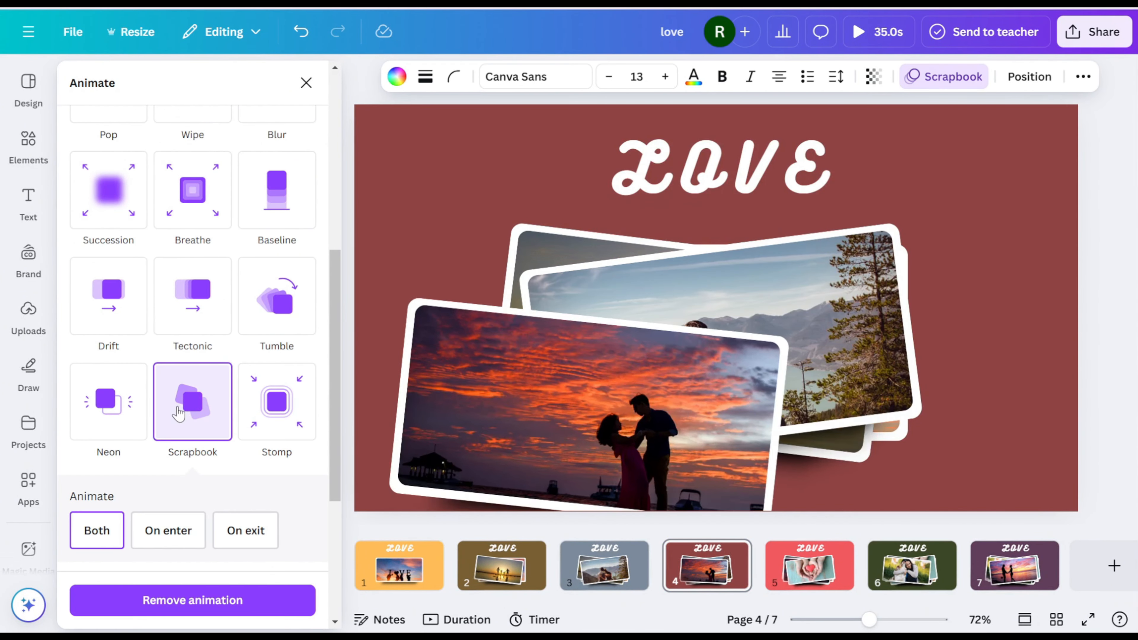
{"action": "left_click", "coordinate": [174, 536]}
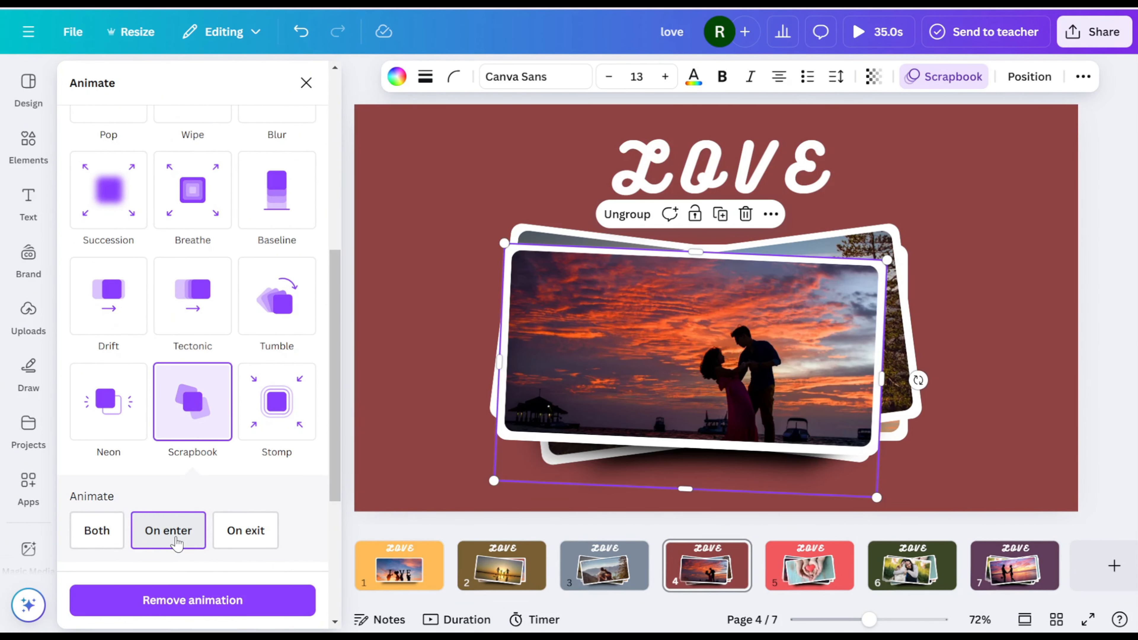
Apply Scrapbook on enter only to page 5's top card showing hands holding a red heart.
{"action": "left_click", "coordinate": [795, 569]}
{"action": "left_click", "coordinate": [569, 479]}
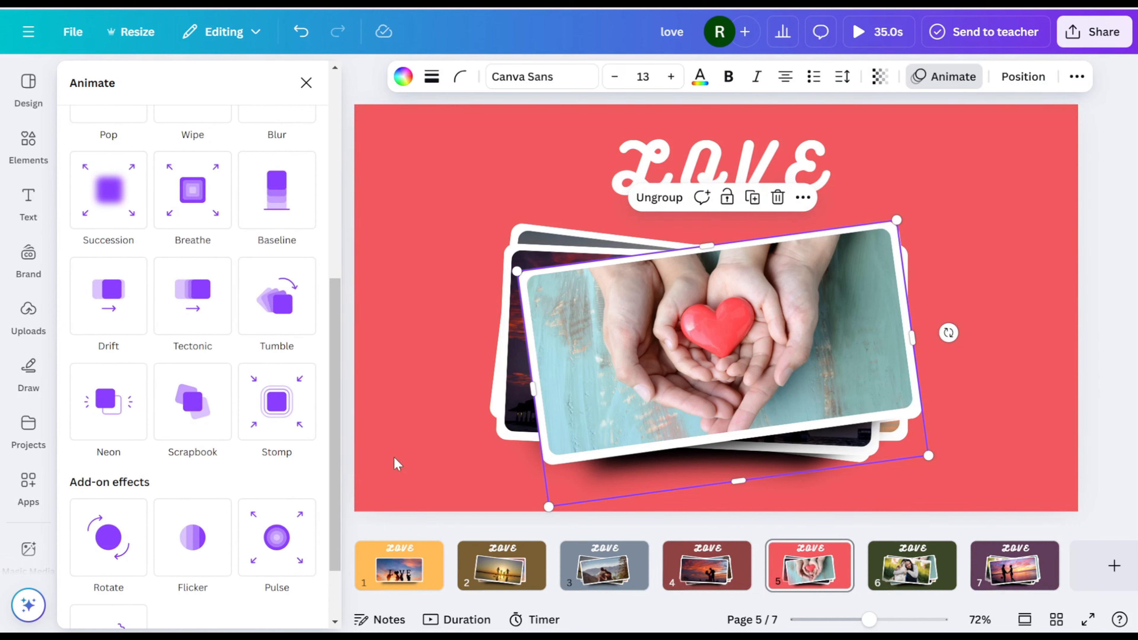
{"action": "left_click", "coordinate": [192, 401]}
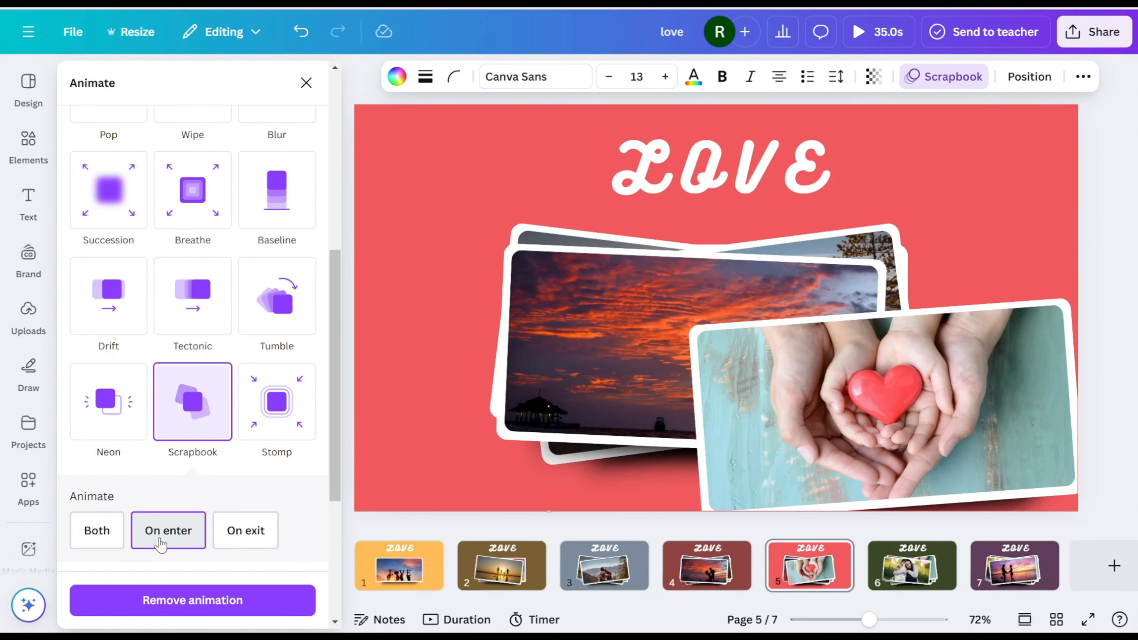
Animate the woman-and-dog card on top of page 6's stack with Scrapbook, limited to on enter.
{"action": "left_click", "coordinate": [901, 575]}
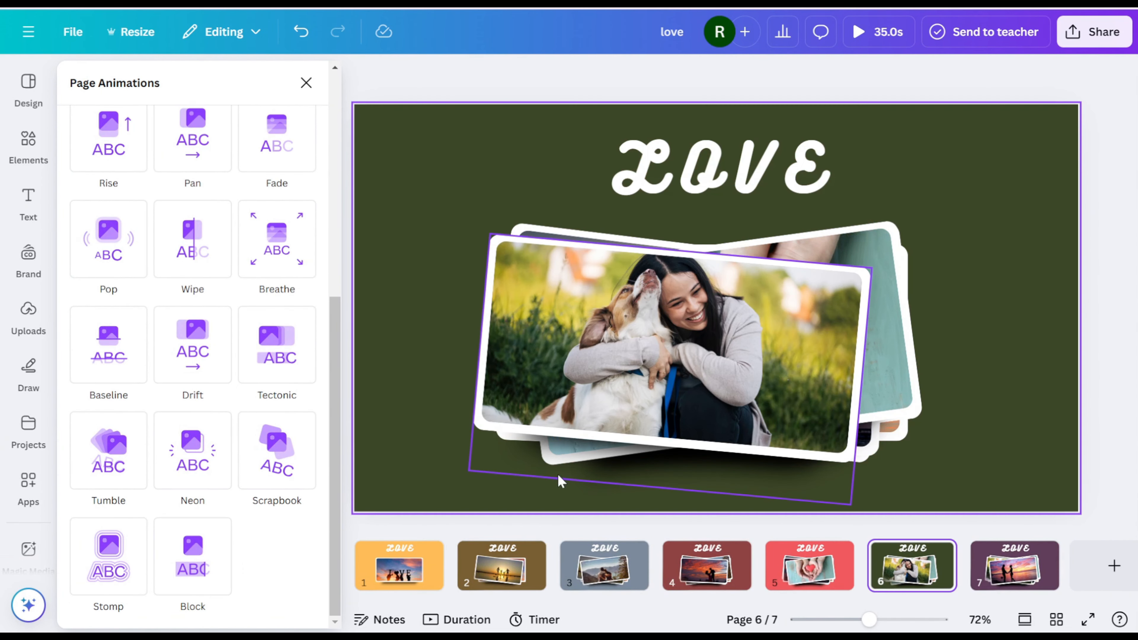
{"action": "left_click", "coordinate": [482, 457]}
{"action": "left_click", "coordinate": [190, 422]}
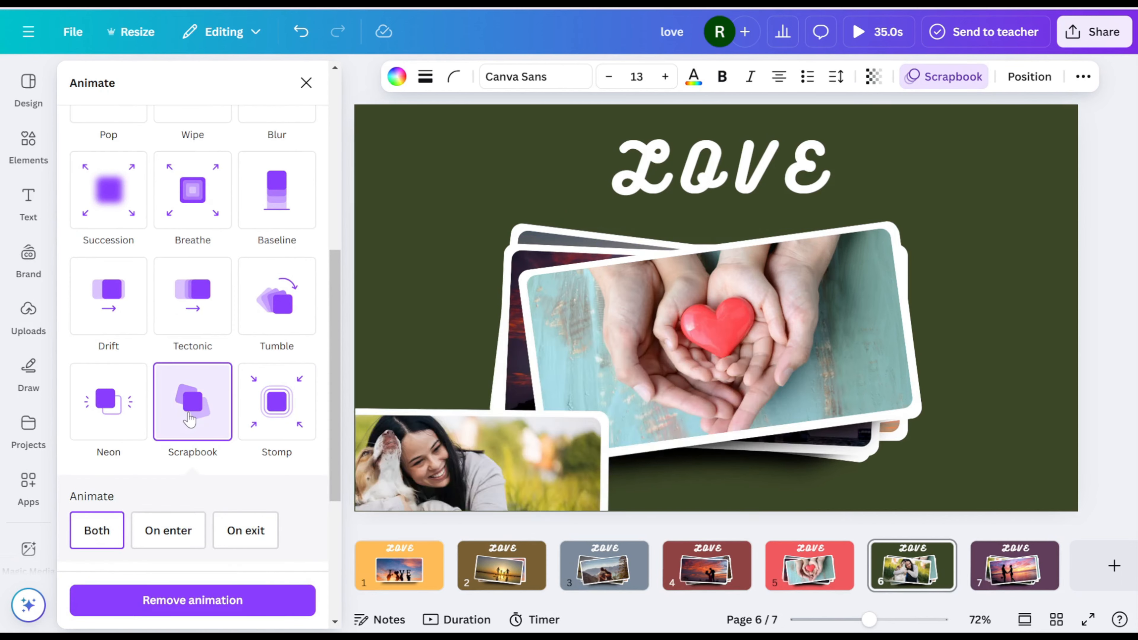
{"action": "left_click", "coordinate": [161, 536]}
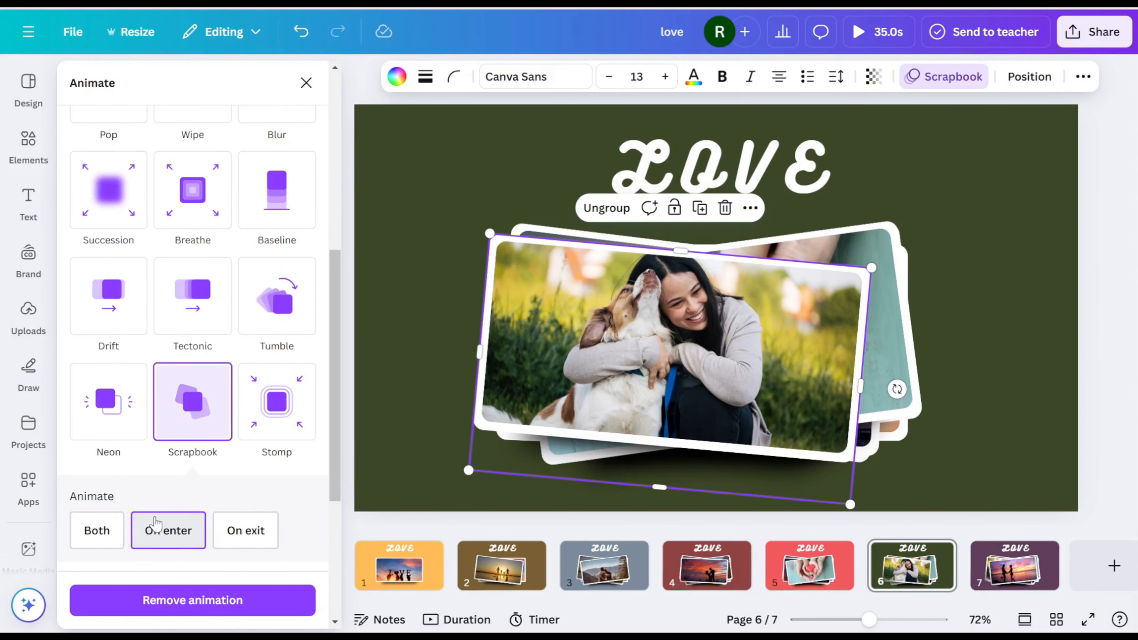
Set the Scrapbook animation on enter only for page 7's top card of the couple holding hands by the sea.
{"action": "left_click", "coordinate": [1030, 569]}
{"action": "left_click", "coordinate": [536, 487]}
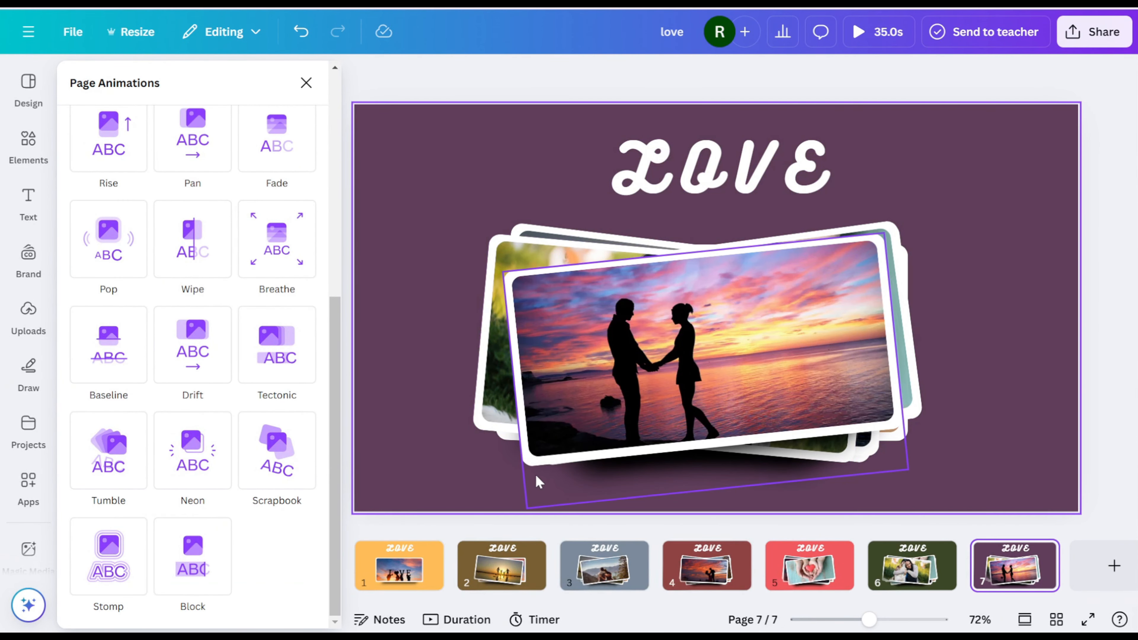
{"action": "left_click", "coordinate": [190, 404]}
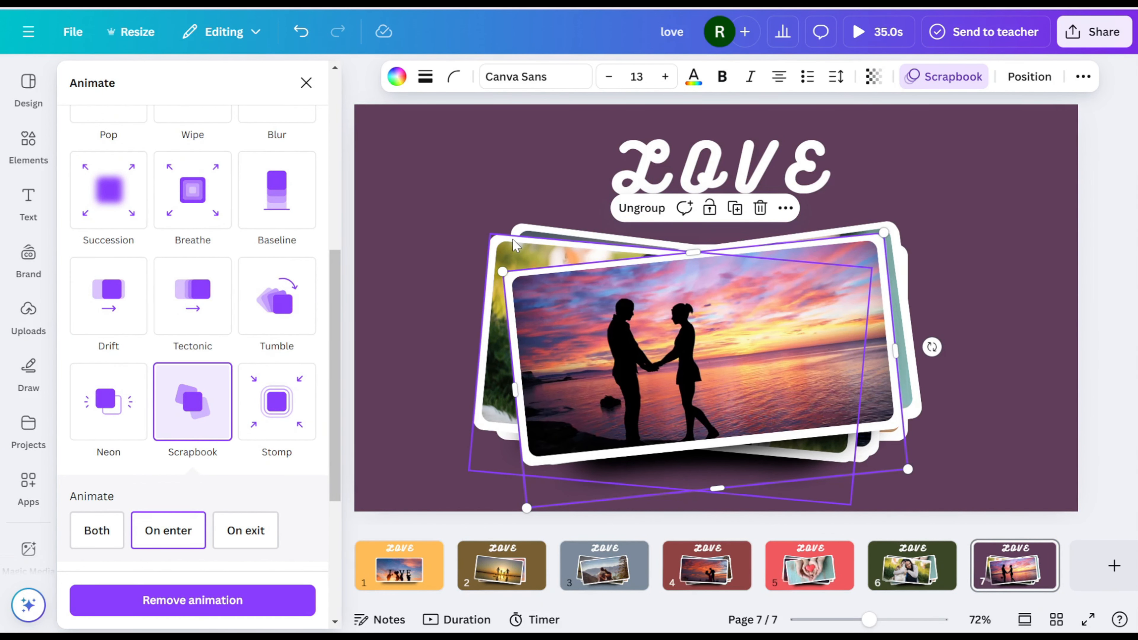
{"action": "left_click", "coordinate": [508, 250]}
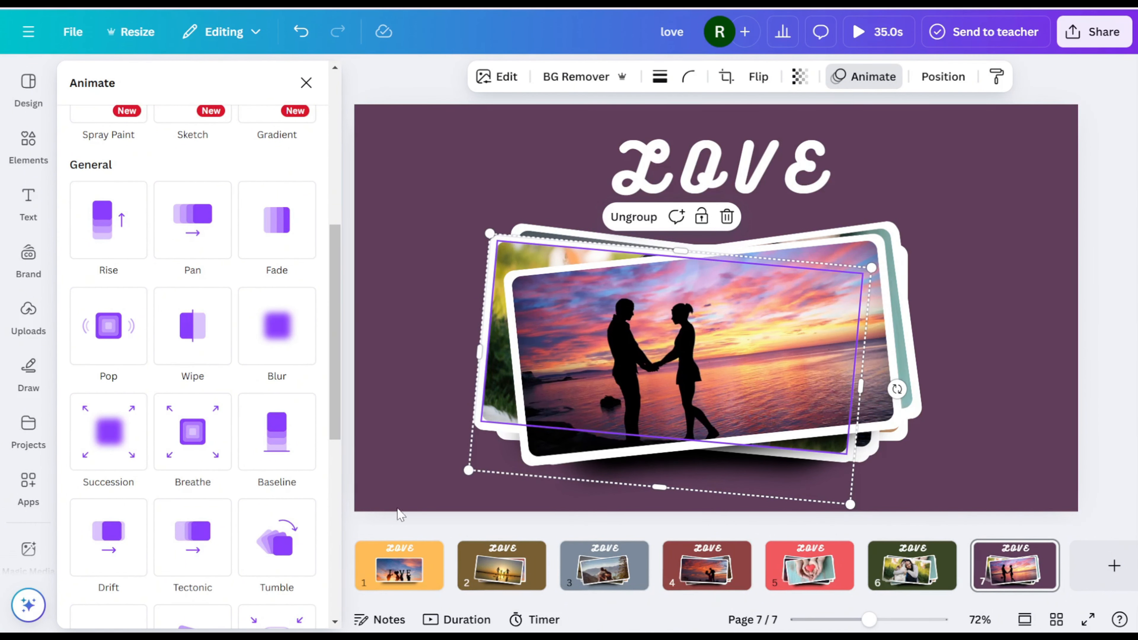
Set the page timing to 1.5 seconds, apply it to all seven pages, and play a preview of the design.
{"action": "left_click", "coordinate": [381, 563]}
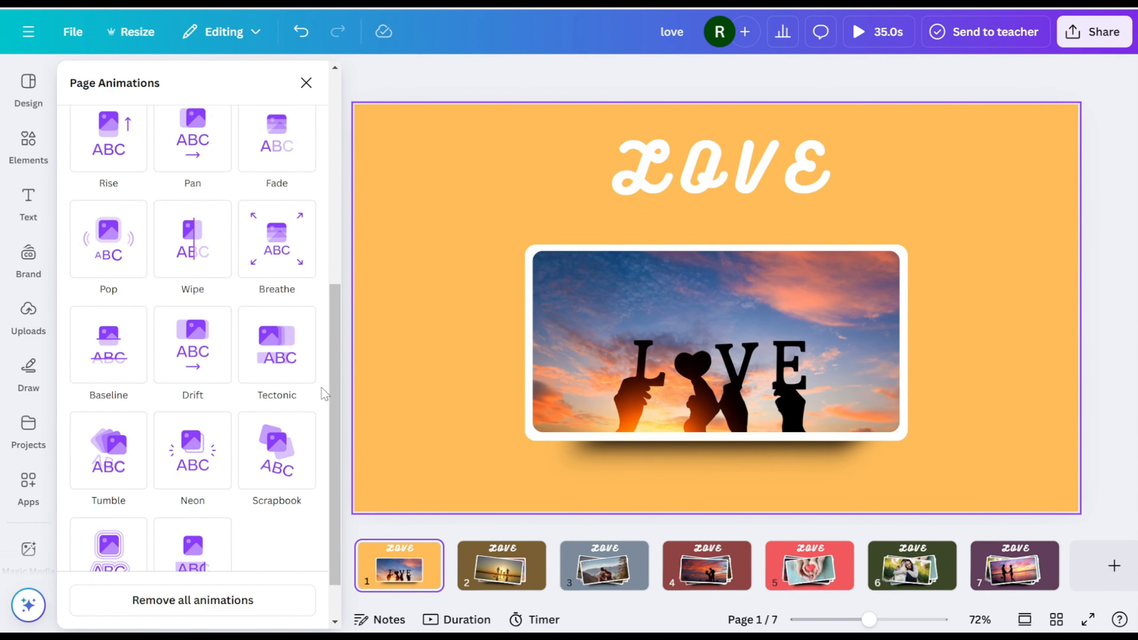
{"action": "left_click", "coordinate": [535, 283]}
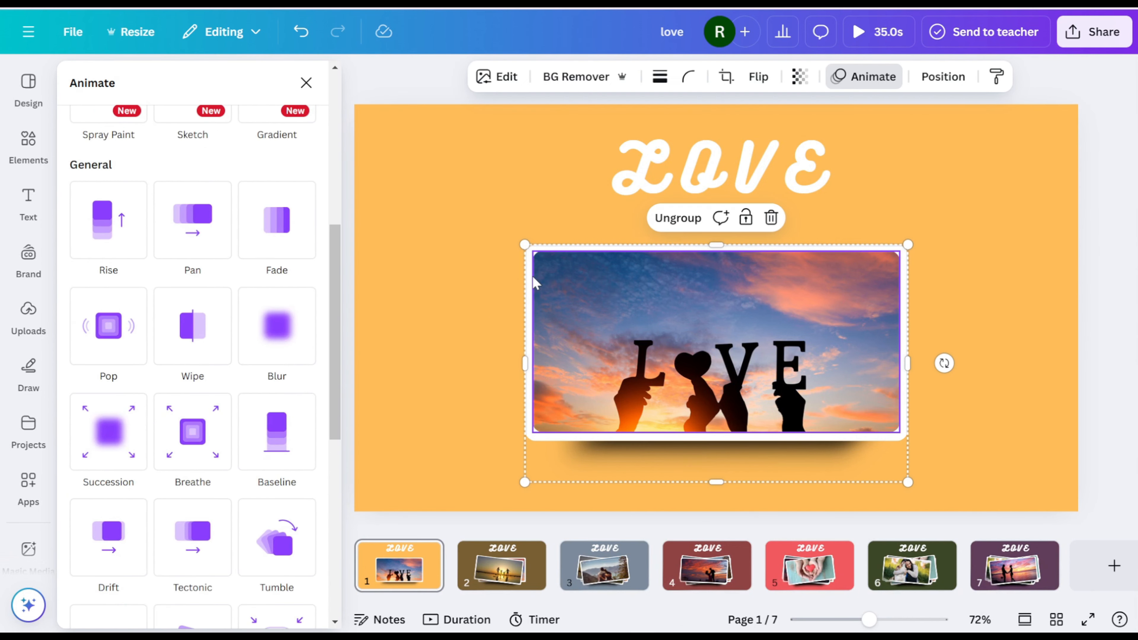
{"action": "left_click", "coordinate": [452, 295]}
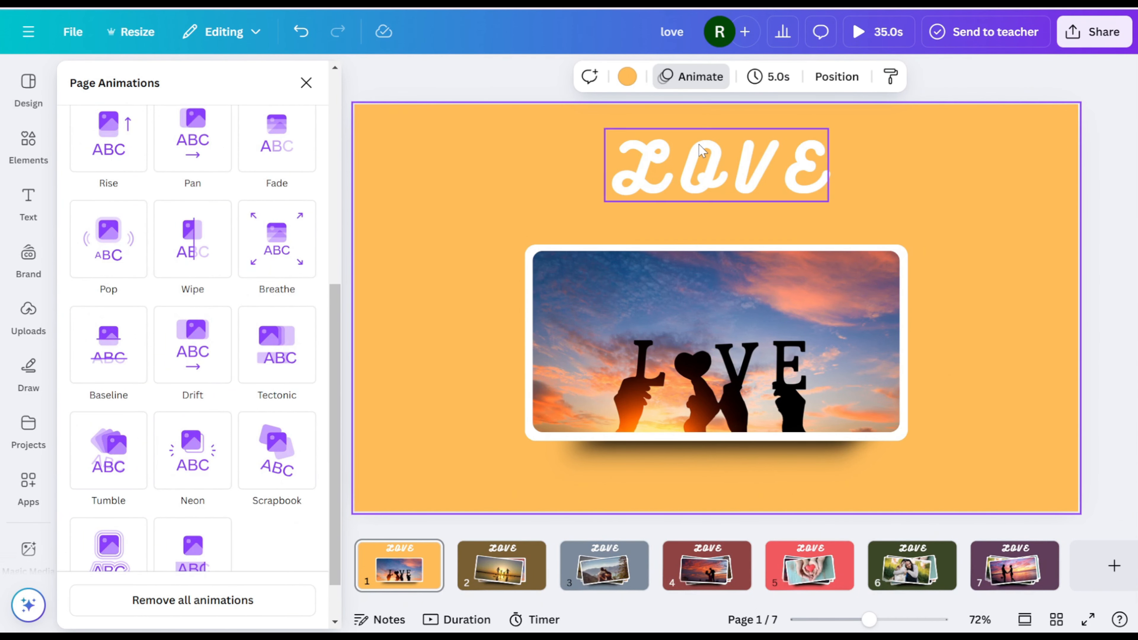
{"action": "left_click", "coordinate": [769, 77]}
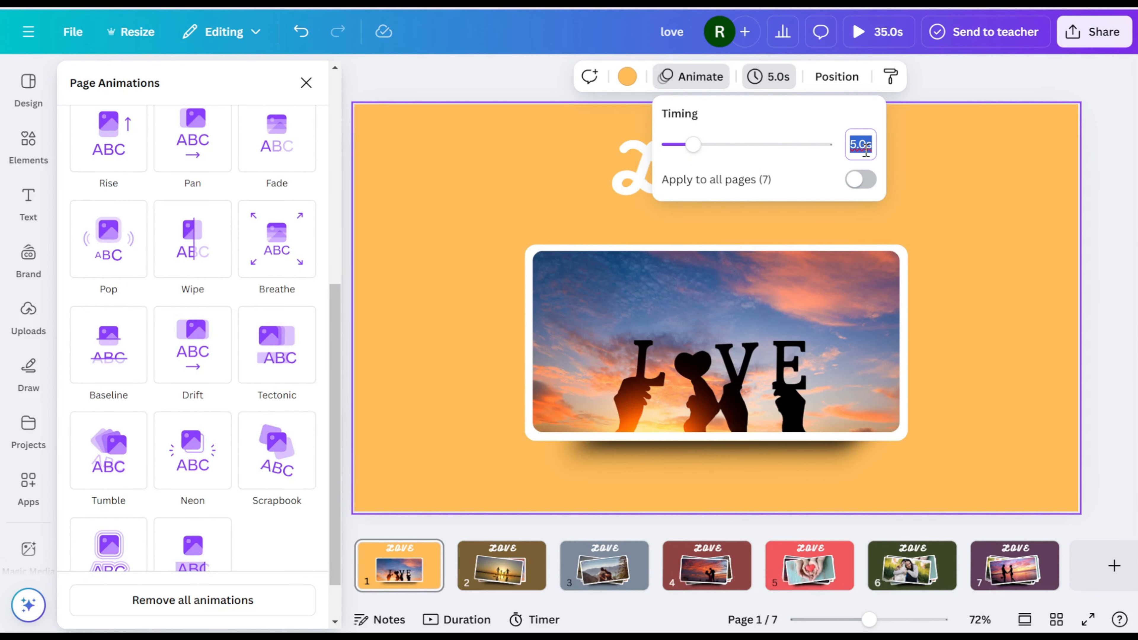
{"action": "type", "text": "1.5"}
{"action": "left_click", "coordinate": [861, 179]}
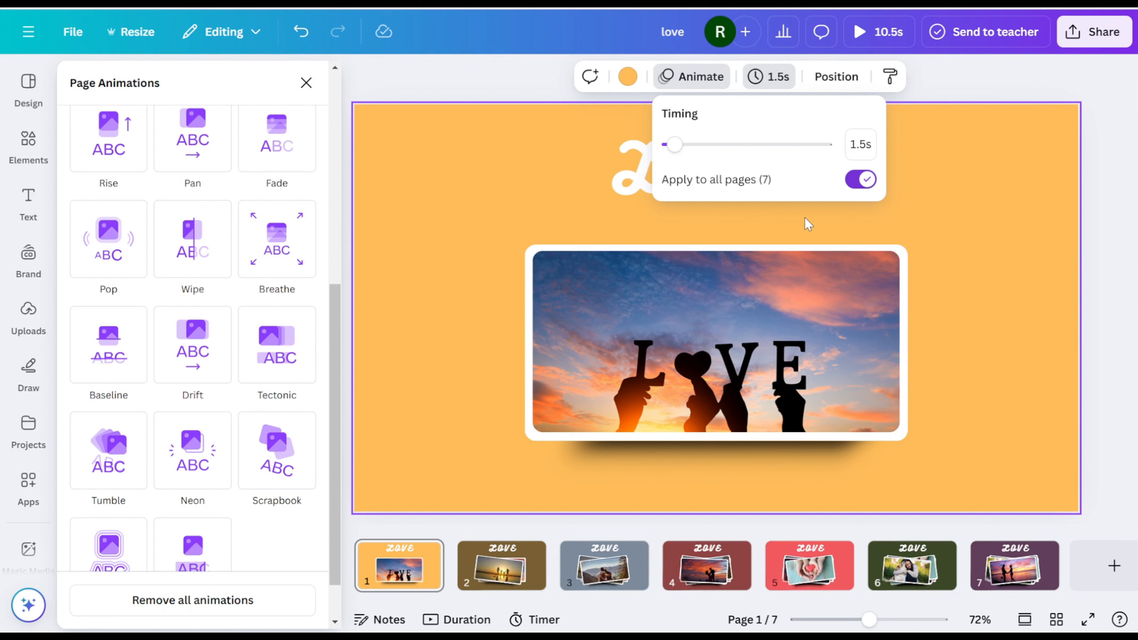
{"action": "left_click", "coordinate": [428, 237]}
{"action": "left_click", "coordinate": [858, 32]}
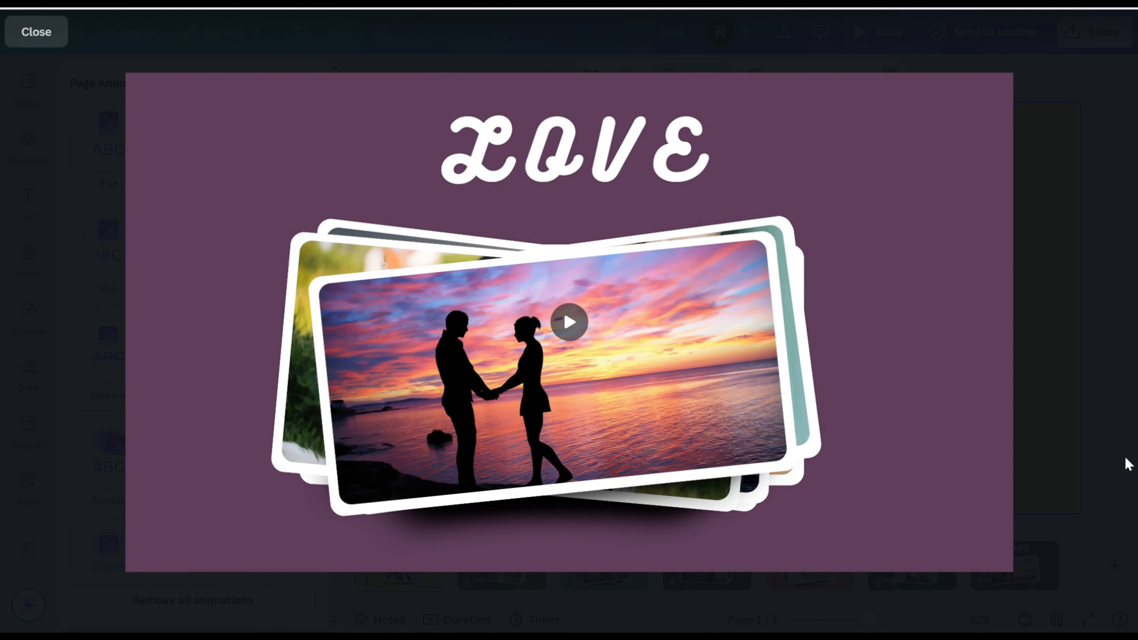
{"action": "key", "text": "Escape"}
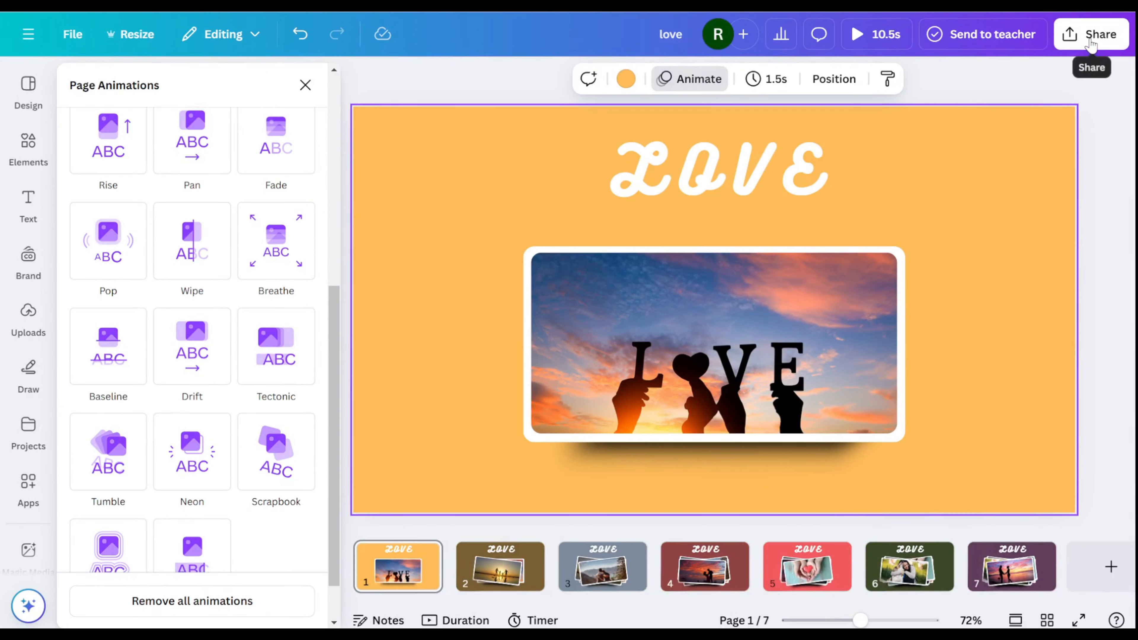
Download all seven pages of the design as an MP4 video.
{"action": "left_click", "coordinate": [1085, 39]}
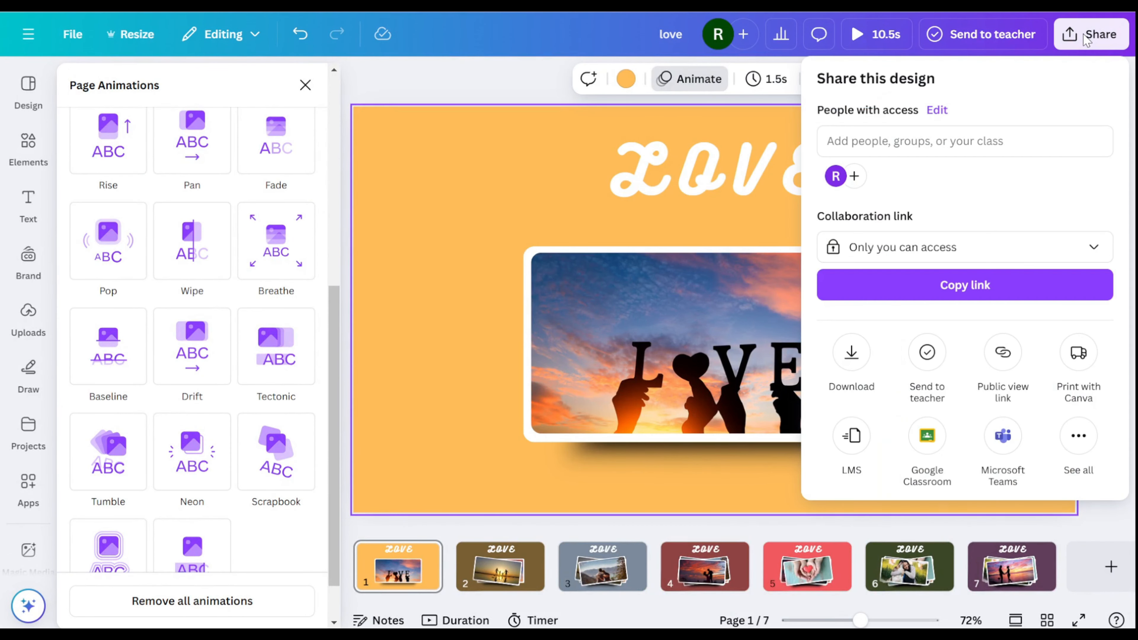
{"action": "left_click", "coordinate": [851, 375]}
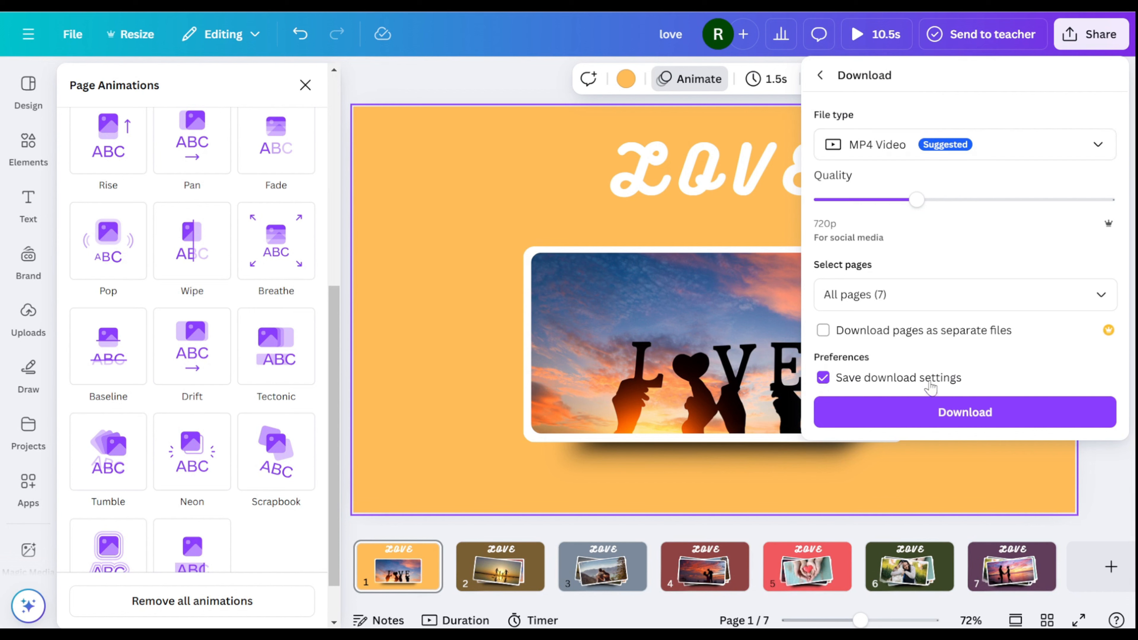
{"action": "left_click", "coordinate": [945, 416]}
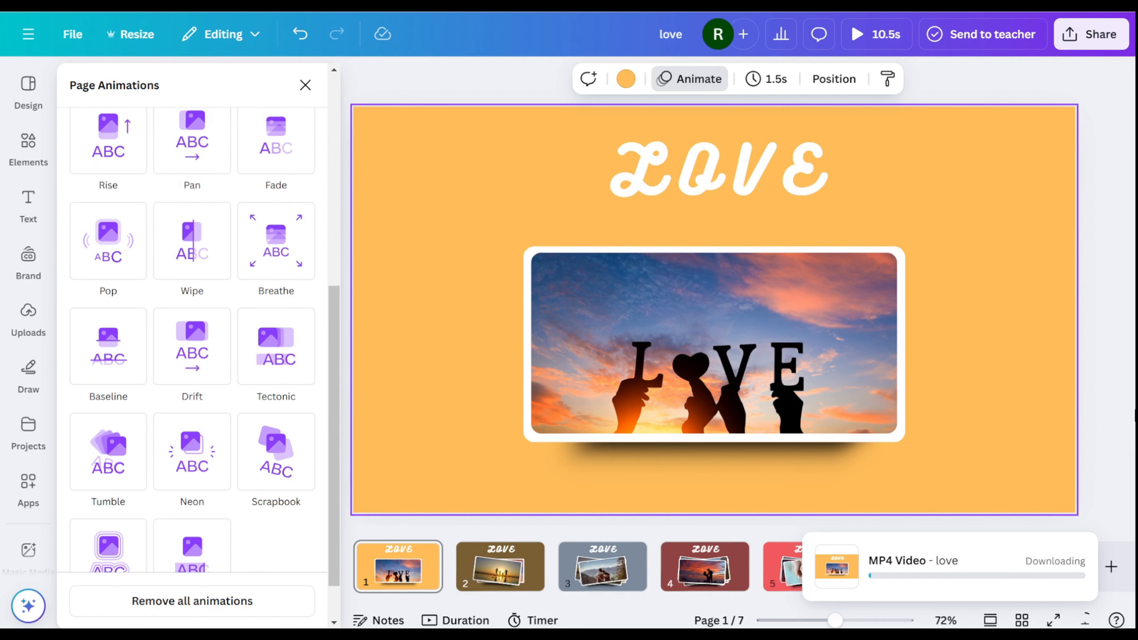